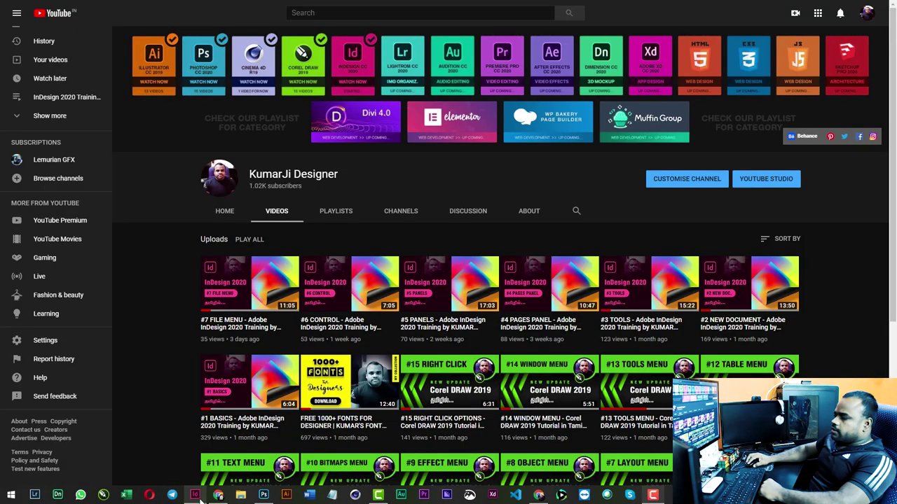
Bring up the Edit Menu document, preview the Edit menu, and select then deselect both command lists.
{"action": "left_click", "coordinate": [194, 495]}
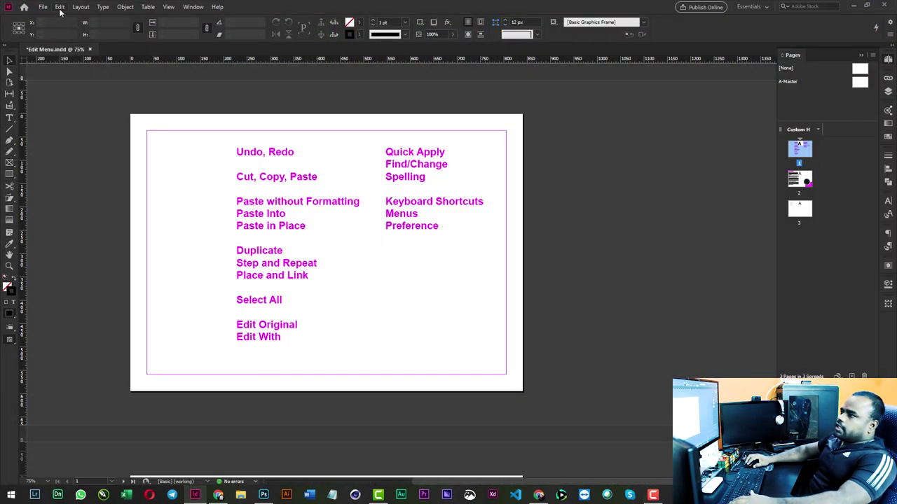
{"action": "left_click", "coordinate": [60, 9]}
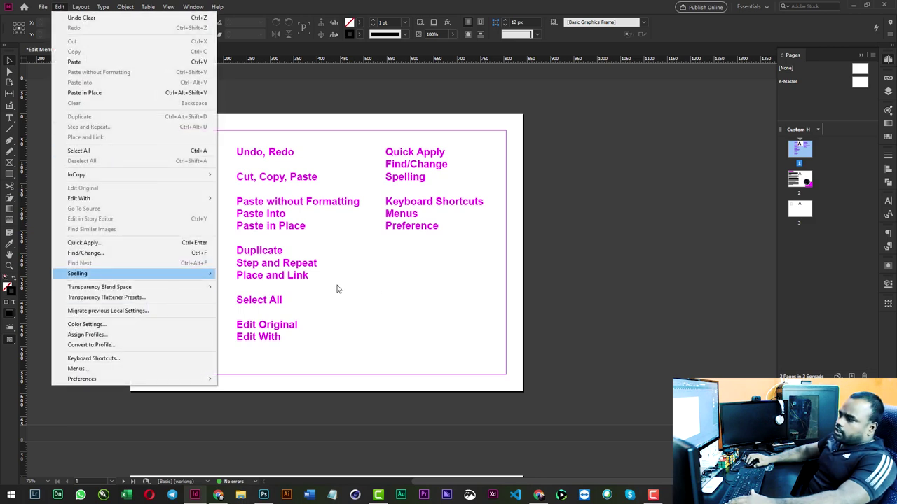
{"action": "left_click", "coordinate": [374, 289]}
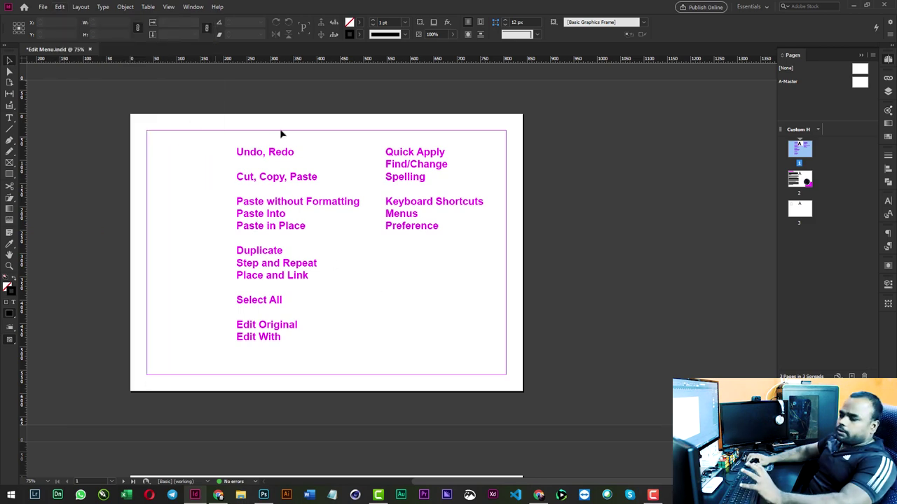
{"action": "left_click_drag", "start_coordinate": [218, 138], "coordinate": [491, 363]}
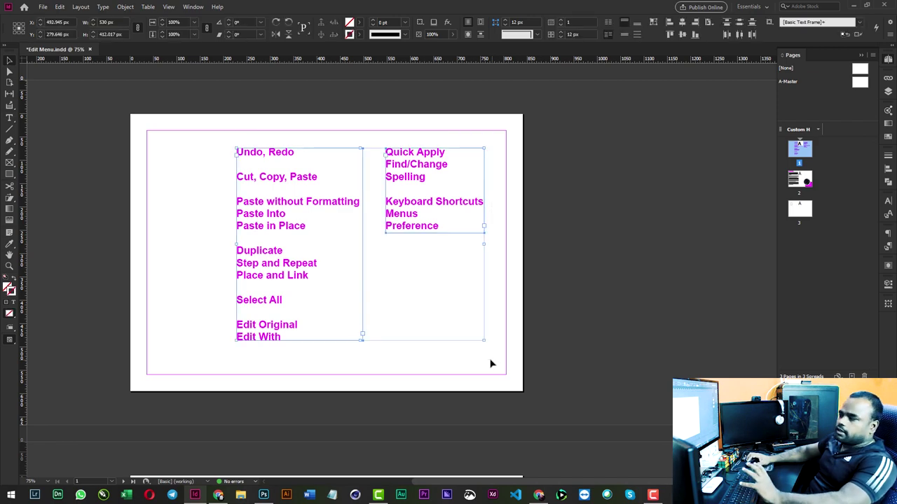
{"action": "key", "text": "ctrl+shift+a"}
Zoom the page to 125%, select and deselect the left list, and open the Edit menu.
{"action": "key", "text": "ctrl+equal"}
{"action": "key", "text": "ctrl+equal"}
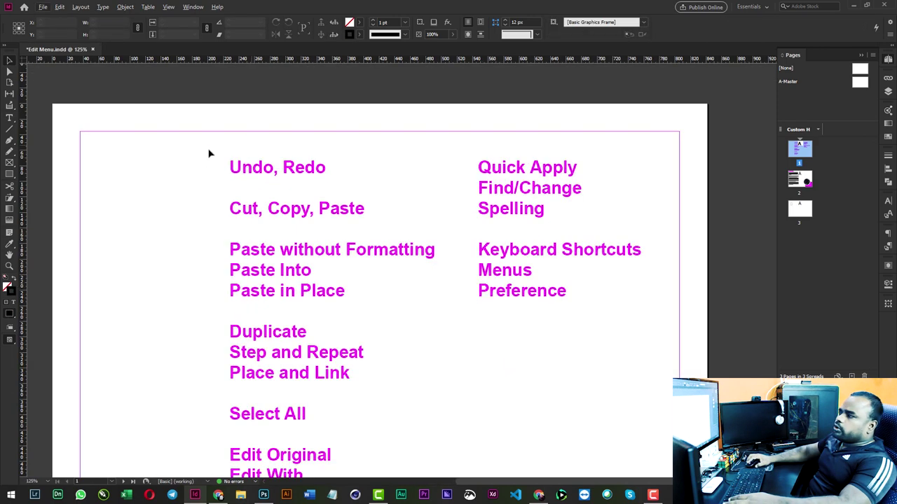
{"action": "left_click_drag", "start_coordinate": [182, 135], "coordinate": [382, 219]}
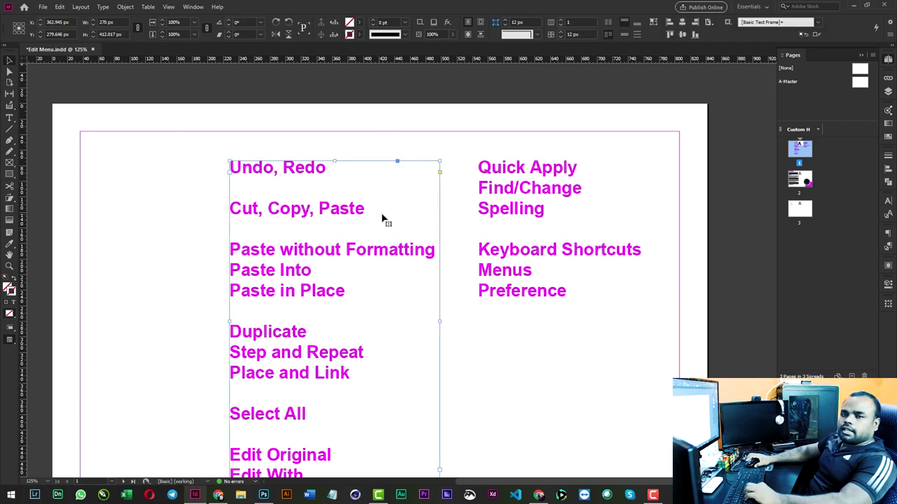
{"action": "left_click", "coordinate": [193, 191]}
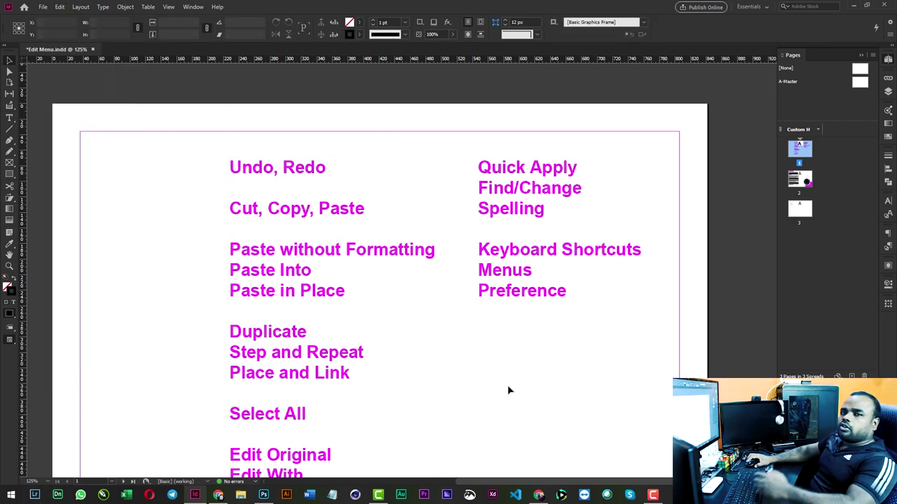
{"action": "left_click", "coordinate": [59, 7]}
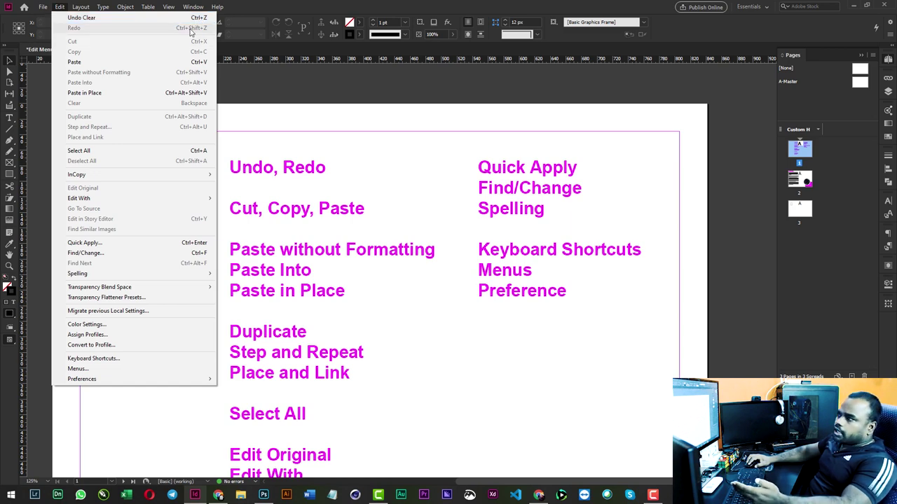
Step back and forth through recent edits with Undo and Redo.
{"action": "left_click", "coordinate": [477, 301]}
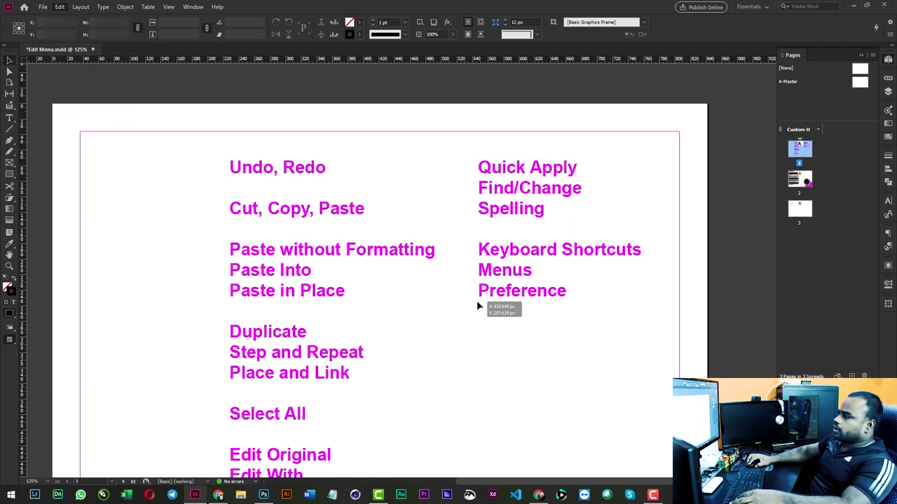
{"action": "key", "text": "ctrl+z"}
{"action": "key", "text": "ctrl+z"}
{"action": "key", "text": "ctrl+shift+z"}
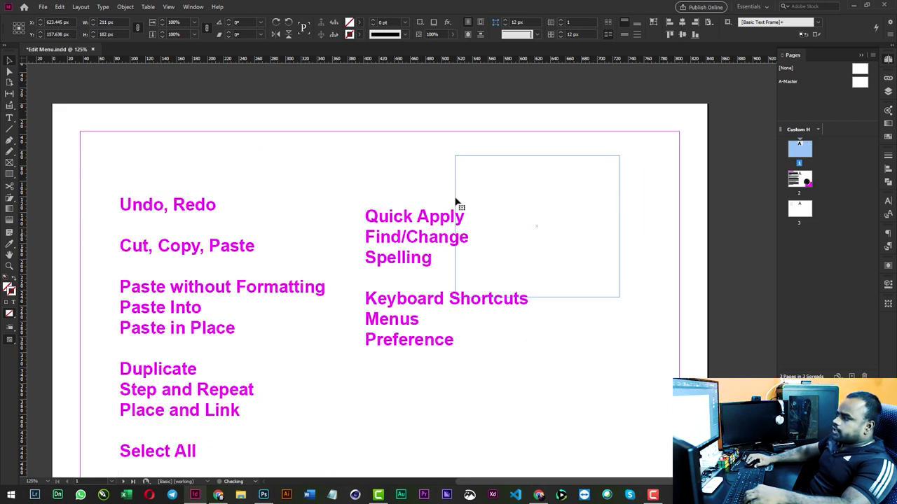
{"action": "key", "text": "ctrl+shift+z"}
{"action": "key", "text": "ctrl+shift+z"}
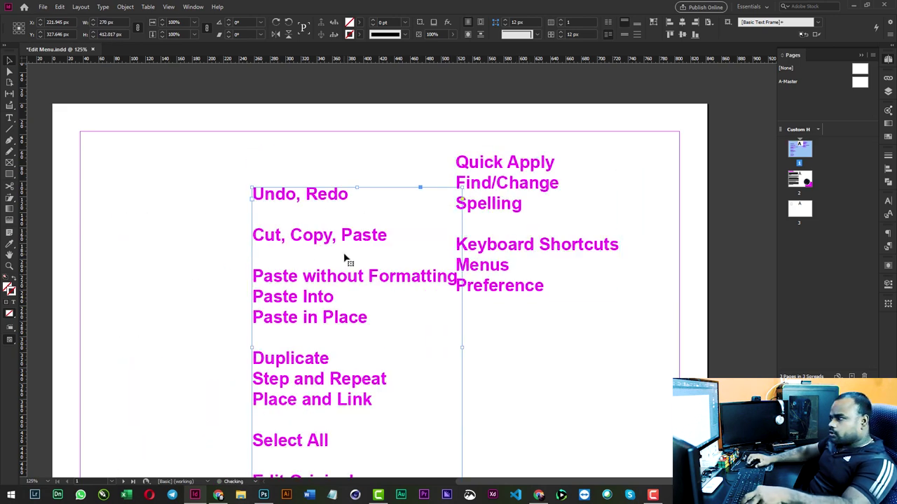
{"action": "key", "text": "ctrl+z"}
{"action": "key", "text": "ctrl+z"}
{"action": "key", "text": "ctrl+z"}
{"action": "key", "text": "ctrl+z"}
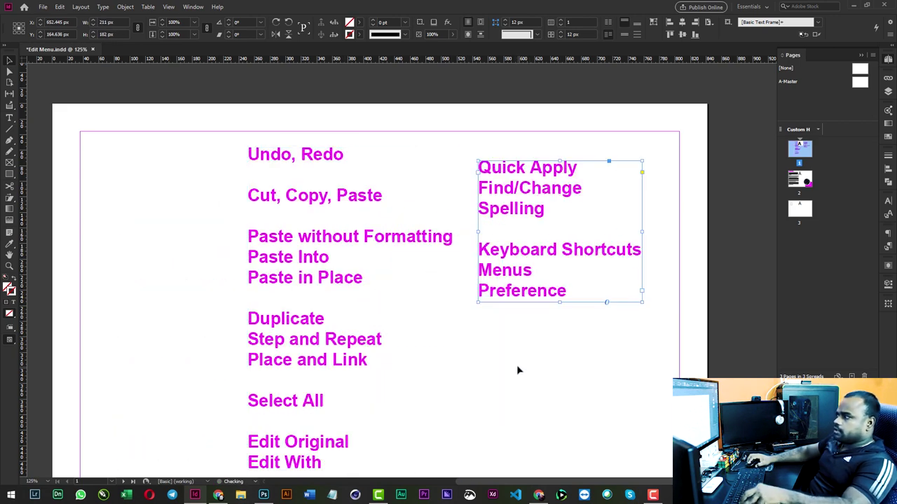
{"action": "left_click", "coordinate": [523, 361]}
{"action": "key", "text": "ctrl+z"}
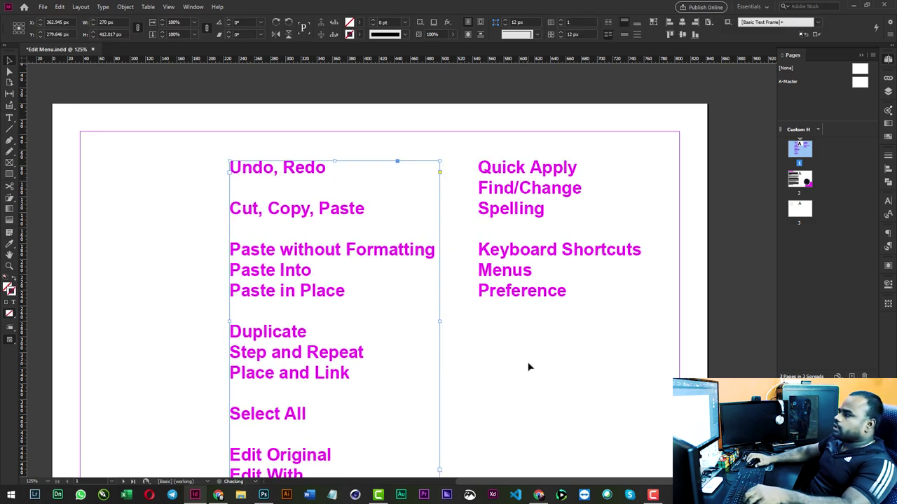
Reselect the left Undo, Redo command list on page 1.
{"action": "scroll", "coordinate": [413, 306], "scroll_direction": "down", "scroll_amount": 2}
{"action": "scroll", "coordinate": [377, 312], "scroll_direction": "down", "scroll_amount": 1}
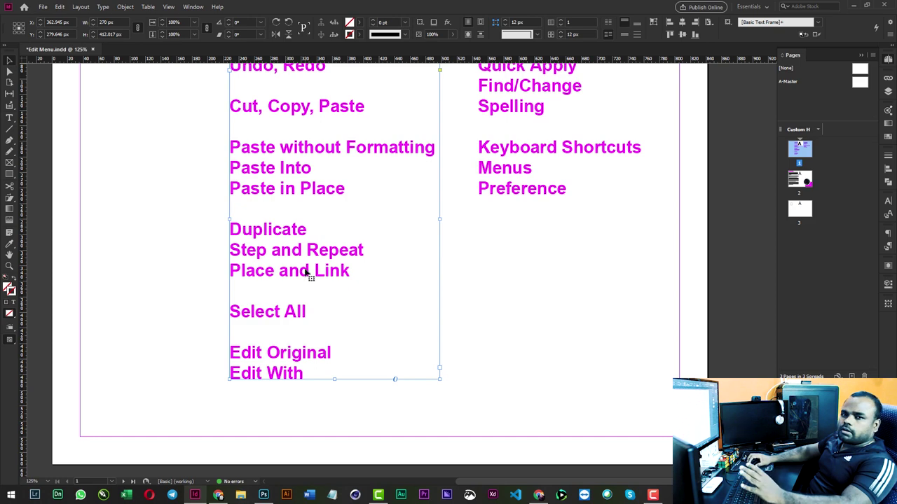
{"action": "scroll", "coordinate": [307, 273], "scroll_direction": "up", "scroll_amount": 1}
{"action": "left_click", "coordinate": [206, 236]}
{"action": "scroll", "coordinate": [207, 236], "scroll_direction": "up", "scroll_amount": 1}
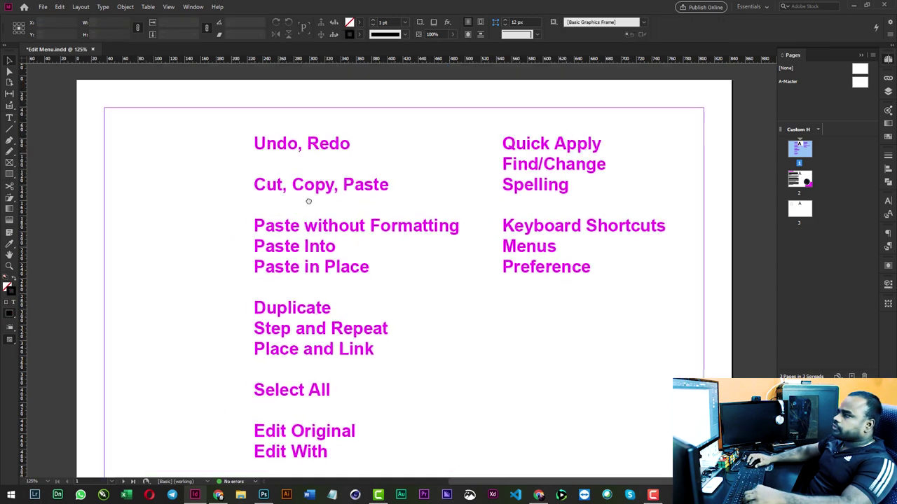
{"action": "left_click", "coordinate": [259, 189]}
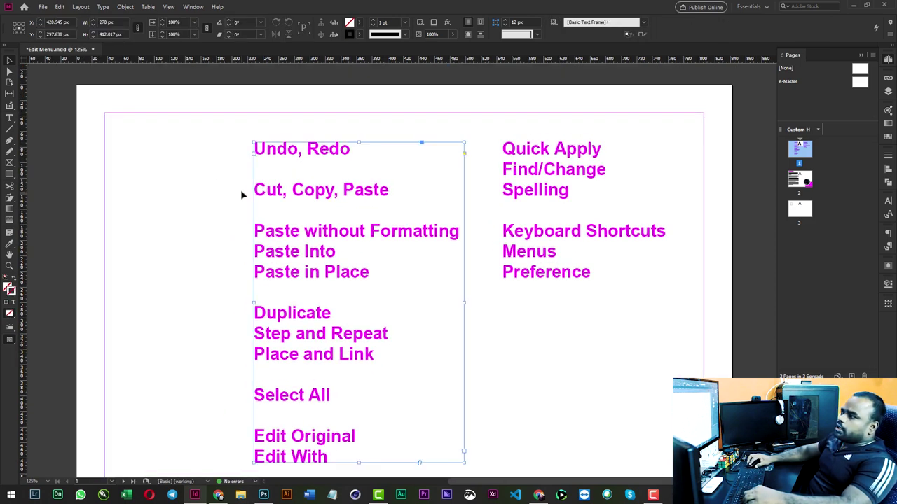
{"action": "left_click", "coordinate": [241, 188]}
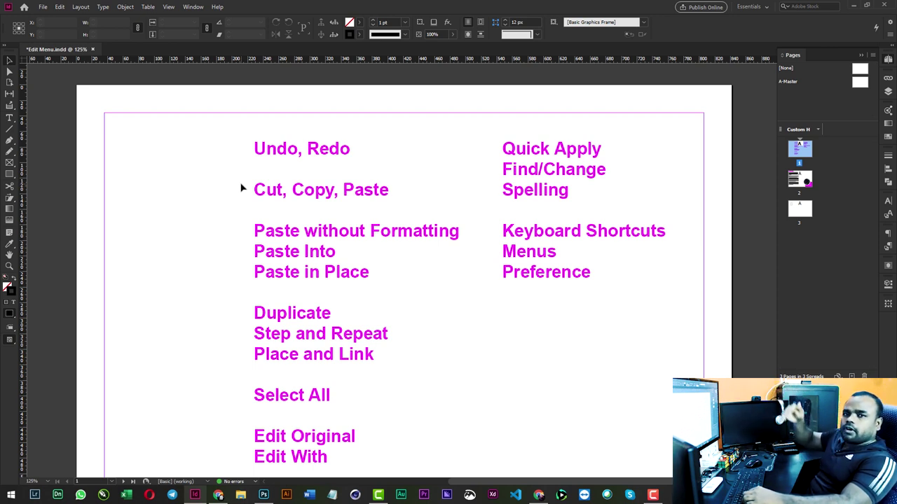
{"action": "left_click_drag", "start_coordinate": [215, 166], "coordinate": [430, 204]}
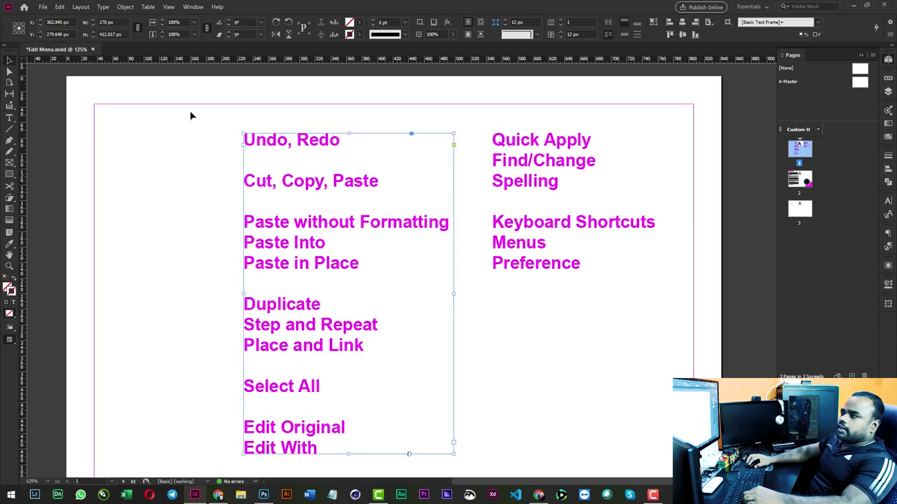
{"action": "left_click_drag", "start_coordinate": [383, 202], "coordinate": [440, 210]}
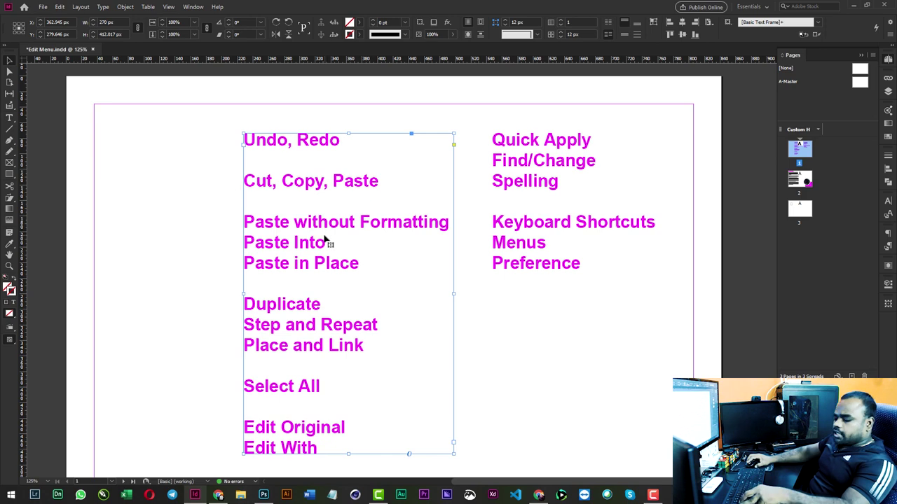
Cut the Undo, Redo list, paste it onto page 3, then undo the paste.
{"action": "key", "text": "ctrl+x"}
{"action": "scroll", "coordinate": [330, 241], "scroll_direction": "down", "scroll_amount": 5}
{"action": "scroll", "coordinate": [337, 243], "scroll_direction": "down", "scroll_amount": 10}
{"action": "scroll", "coordinate": [399, 281], "scroll_direction": "down", "scroll_amount": 3}
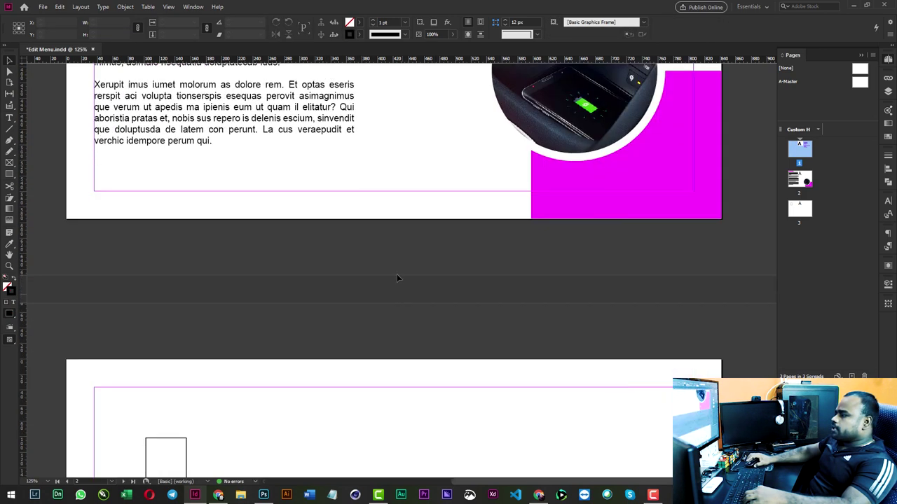
{"action": "scroll", "coordinate": [396, 279], "scroll_direction": "down", "scroll_amount": 5}
{"action": "key", "text": "ctrl+v"}
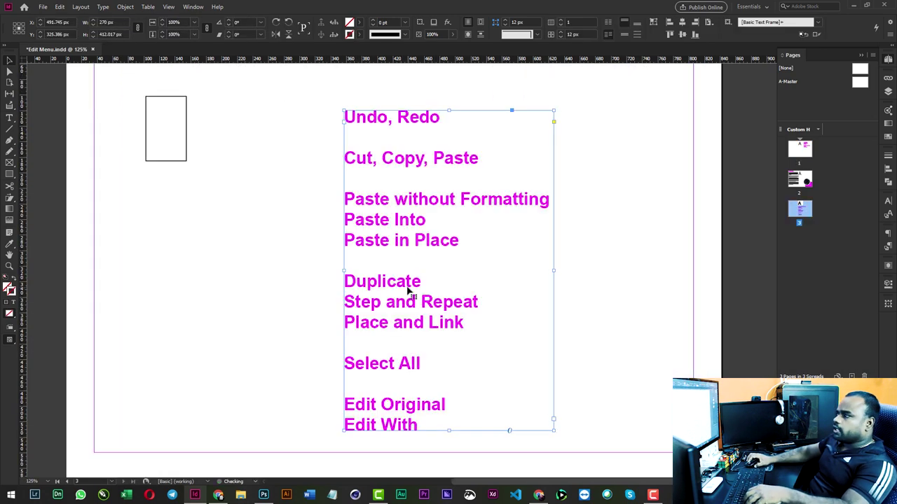
{"action": "key", "text": "ctrl+z"}
Return to page 1, reselect the Undo, Redo list and open the Edit menu.
{"action": "scroll", "coordinate": [407, 290], "scroll_direction": "up", "scroll_amount": 5}
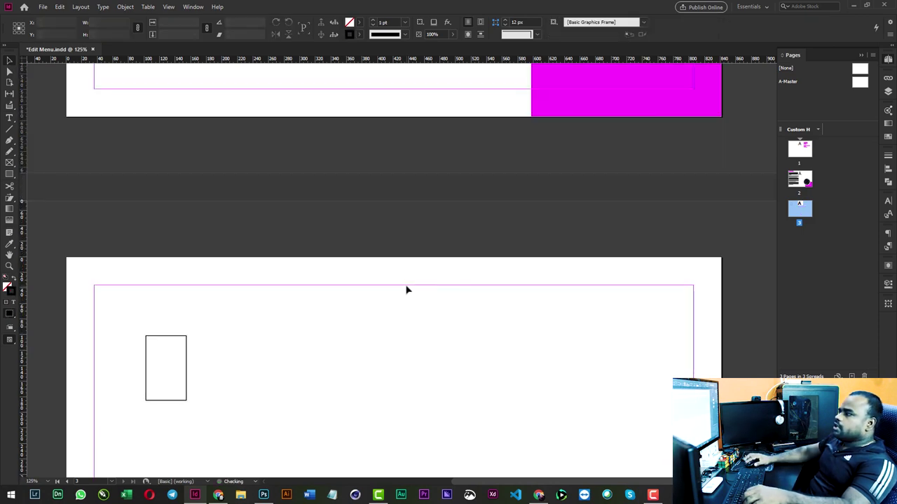
{"action": "scroll", "coordinate": [399, 326], "scroll_direction": "up", "scroll_amount": 9}
{"action": "scroll", "coordinate": [398, 328], "scroll_direction": "up", "scroll_amount": 5}
{"action": "scroll", "coordinate": [398, 328], "scroll_direction": "up", "scroll_amount": 5}
{"action": "scroll", "coordinate": [350, 302], "scroll_direction": "up", "scroll_amount": 2}
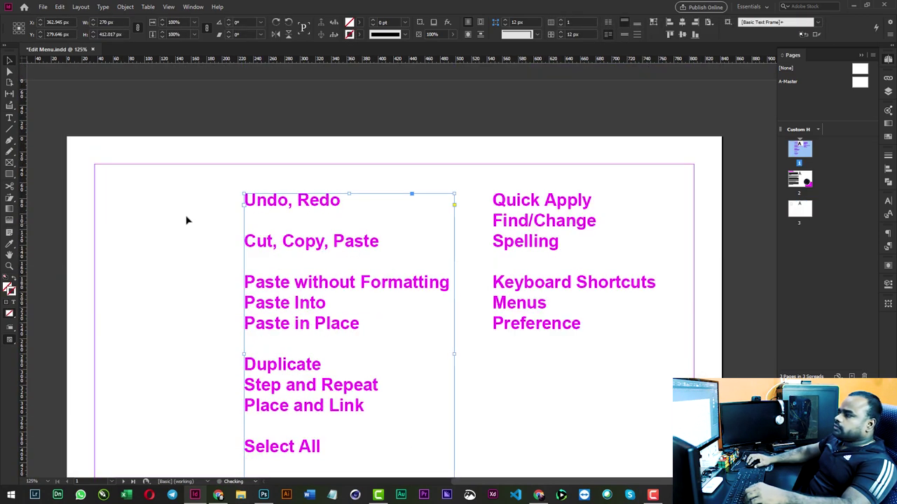
{"action": "left_click_drag", "start_coordinate": [186, 220], "coordinate": [320, 303]}
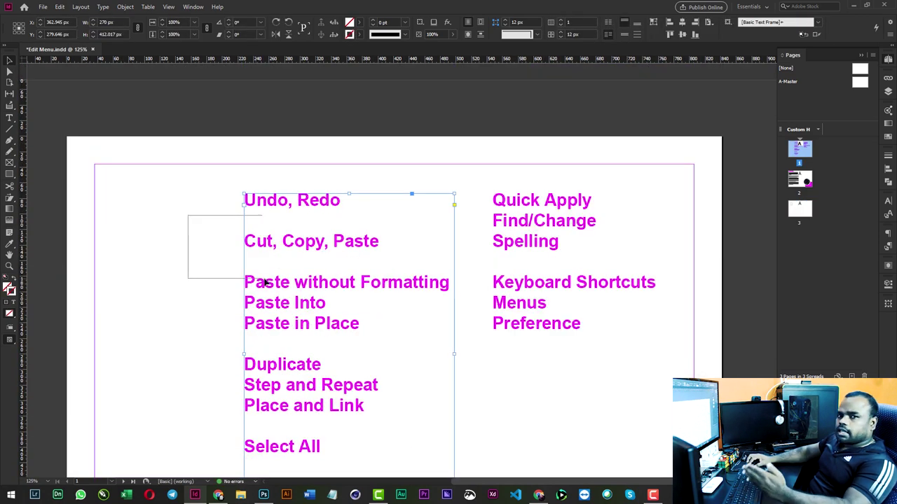
{"action": "left_click", "coordinate": [60, 6]}
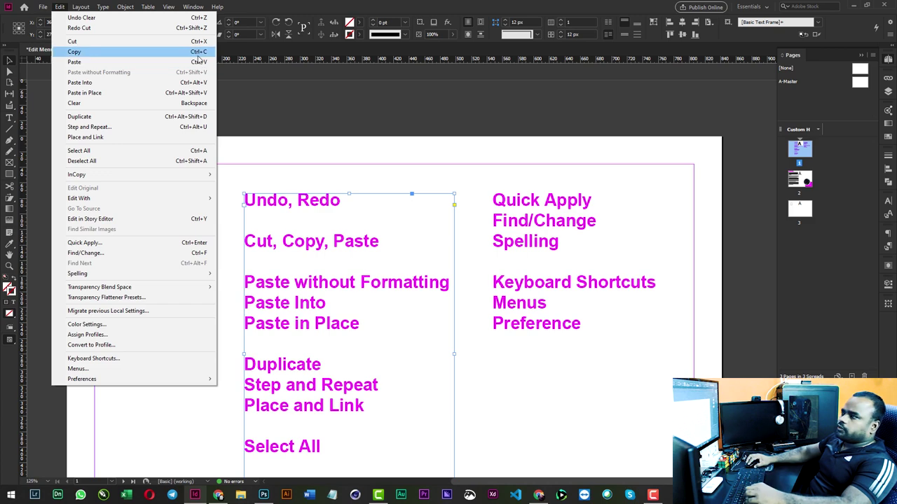
Copy the selected Undo, Redo list.
{"action": "left_click", "coordinate": [201, 54]}
{"action": "scroll", "coordinate": [303, 215], "scroll_direction": "down", "scroll_amount": 5}
{"action": "scroll", "coordinate": [466, 257], "scroll_direction": "down", "scroll_amount": 5}
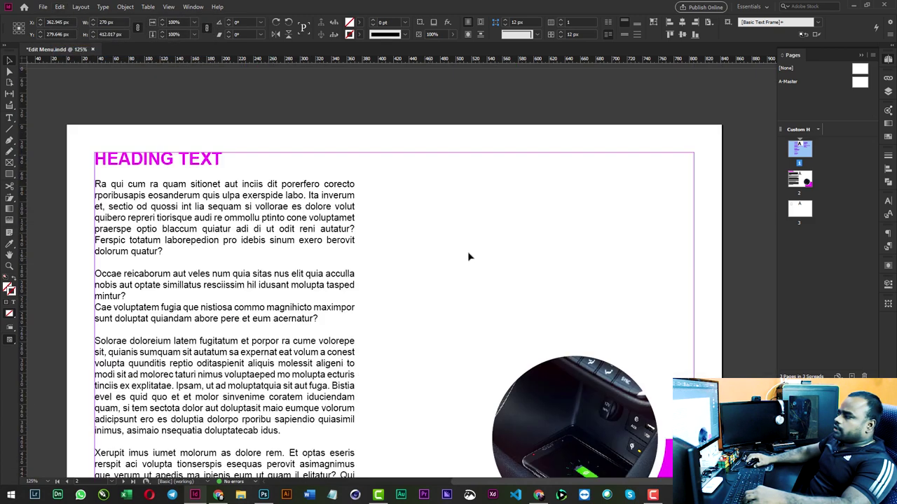
{"action": "scroll", "coordinate": [533, 273], "scroll_direction": "up", "scroll_amount": 5}
{"action": "scroll", "coordinate": [280, 215], "scroll_direction": "up", "scroll_amount": 3}
{"action": "scroll", "coordinate": [474, 270], "scroll_direction": "down", "scroll_amount": 5}
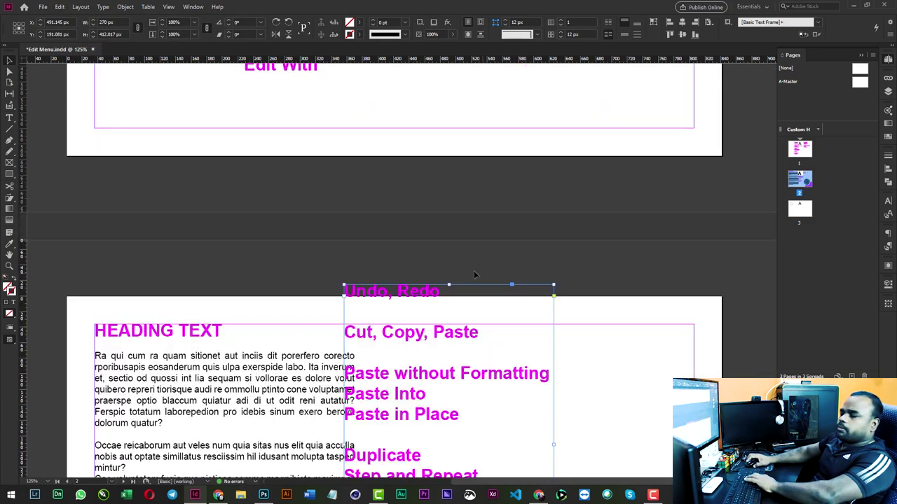
{"action": "scroll", "coordinate": [332, 199], "scroll_direction": "up", "scroll_amount": 5}
{"action": "scroll", "coordinate": [333, 199], "scroll_direction": "up", "scroll_amount": 4}
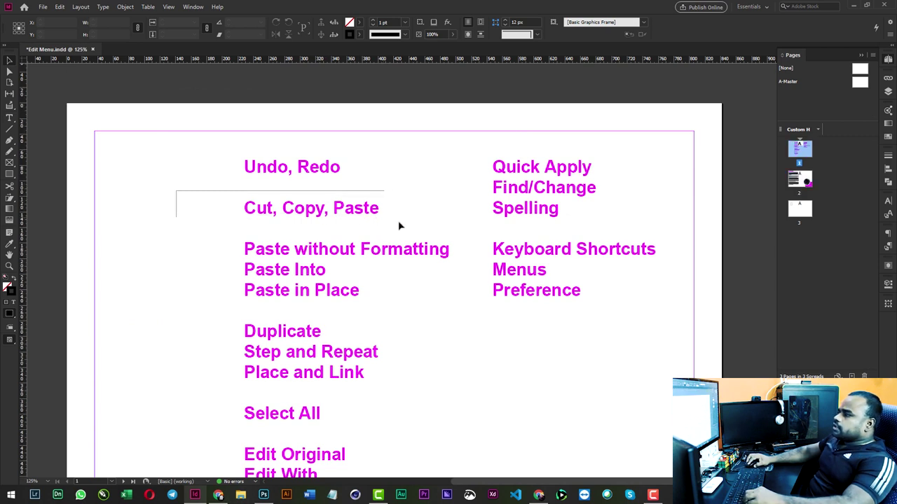
Marquee-select the Paste lines frame on page 1, then scroll down to page 2.
{"action": "left_click_drag", "start_coordinate": [175, 190], "coordinate": [411, 232]}
{"action": "left_click_drag", "start_coordinate": [213, 145], "coordinate": [374, 214]}
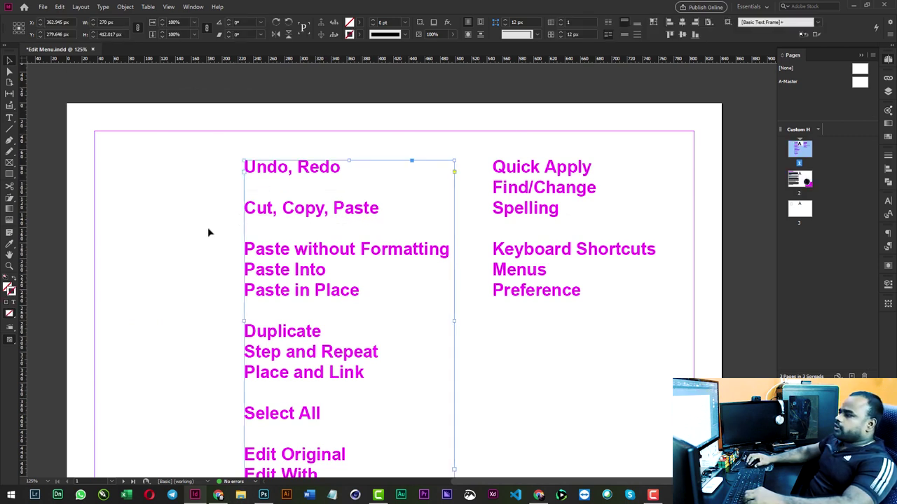
{"action": "left_click_drag", "start_coordinate": [196, 233], "coordinate": [468, 315]}
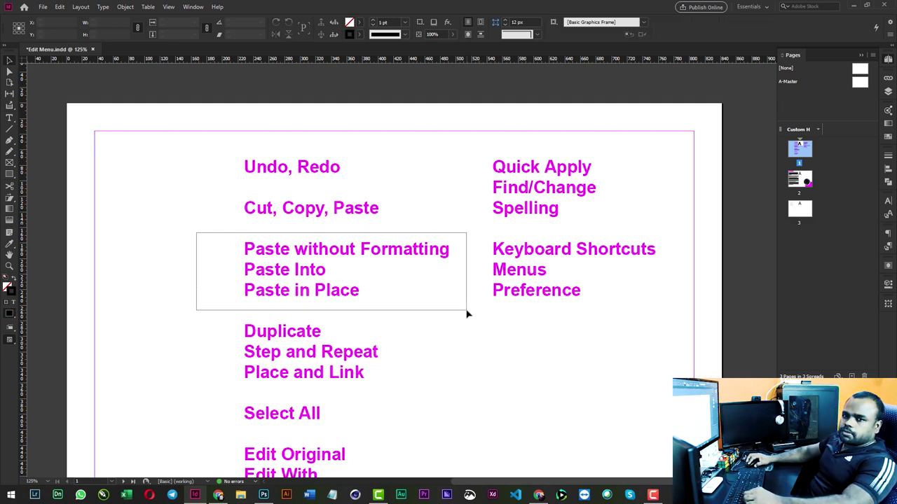
{"action": "scroll", "coordinate": [176, 271], "scroll_direction": "down", "scroll_amount": 3}
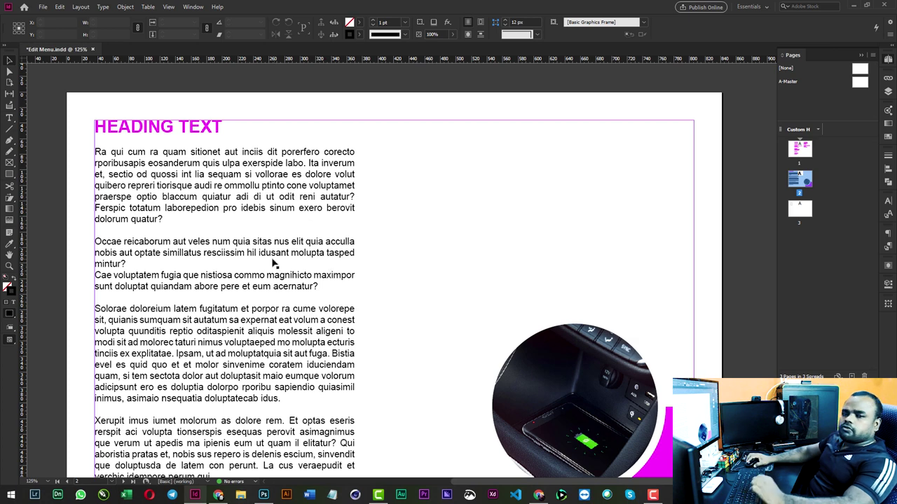
Copy 'Occae reicaborum', paste it over HEADING TEXT, then undo the paste.
{"action": "double_click", "coordinate": [166, 241]}
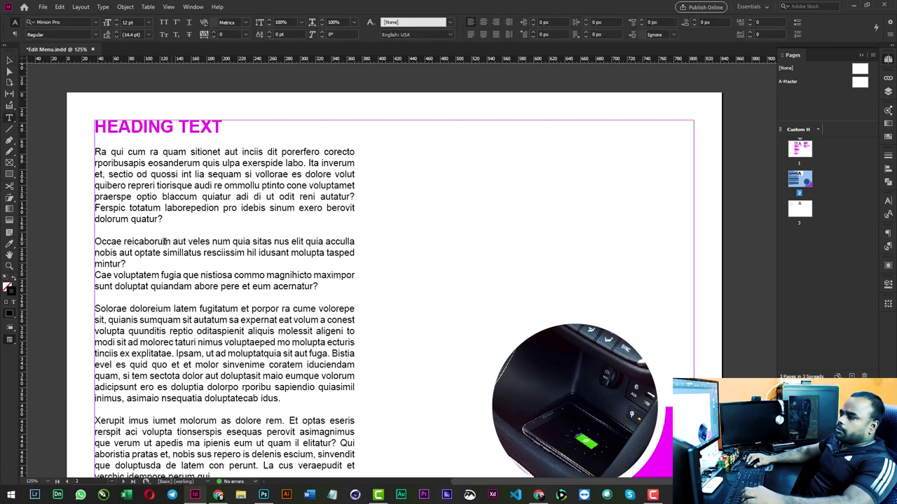
{"action": "left_click_drag", "start_coordinate": [170, 241], "coordinate": [94, 242]}
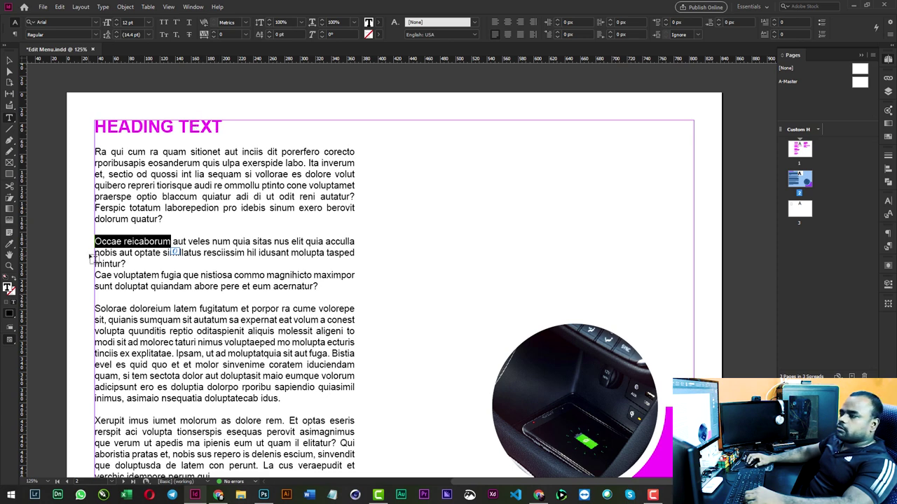
{"action": "right_click", "coordinate": [140, 241]}
{"action": "left_click", "coordinate": [176, 193]}
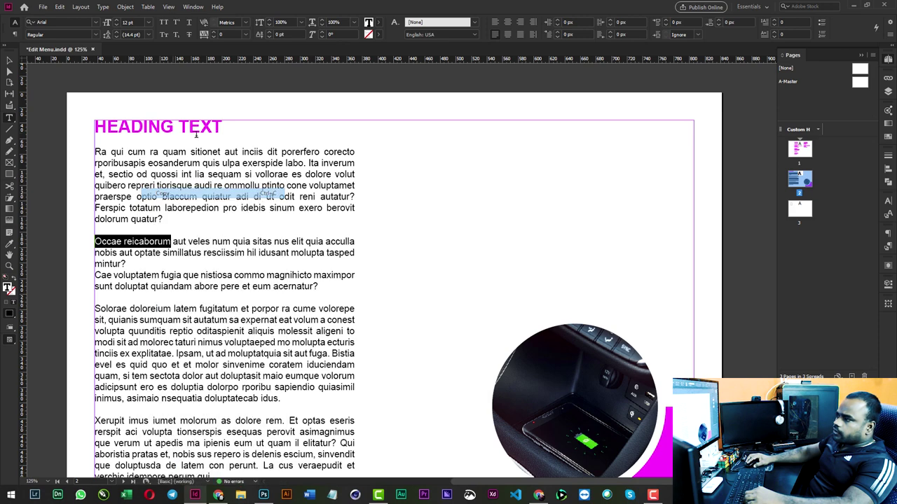
{"action": "left_click_drag", "start_coordinate": [225, 128], "coordinate": [95, 127]}
{"action": "key", "text": "ctrl+v"}
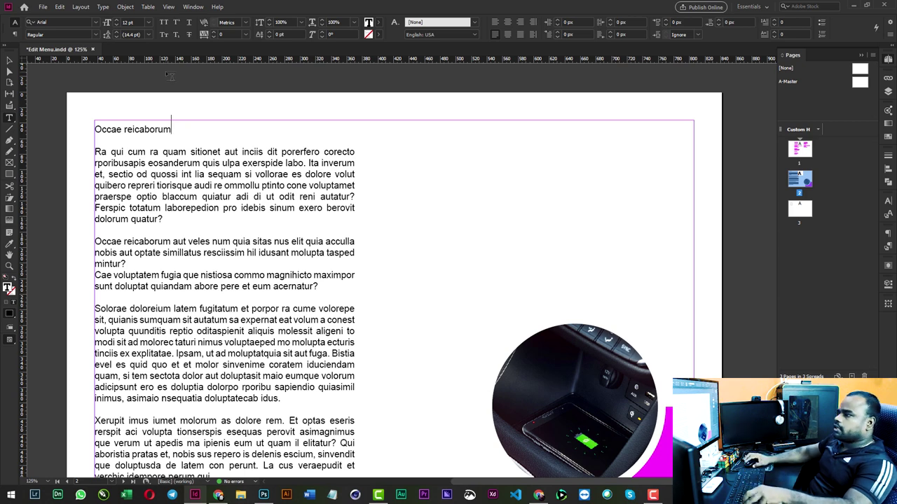
{"action": "key", "text": "ctrl+z"}
Copy 'Occae reicaborum' again, reselect the HEADING TEXT line and open the Edit menu.
{"action": "left_click_drag", "start_coordinate": [171, 241], "coordinate": [79, 239]}
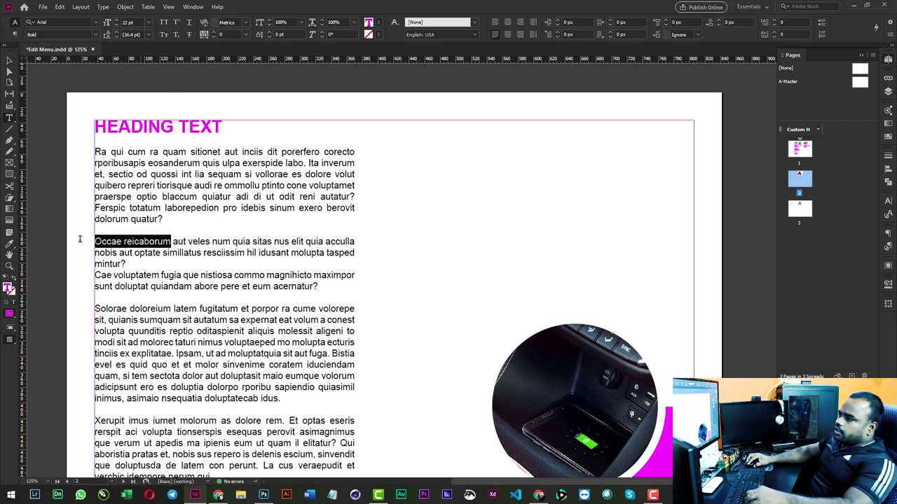
{"action": "right_click", "coordinate": [142, 242]}
{"action": "left_click", "coordinate": [172, 181]}
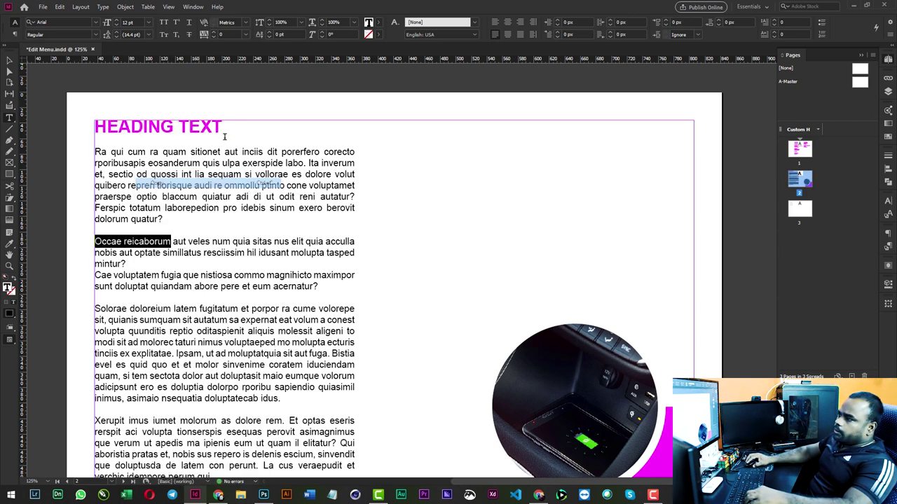
{"action": "left_click_drag", "start_coordinate": [227, 125], "coordinate": [75, 115]}
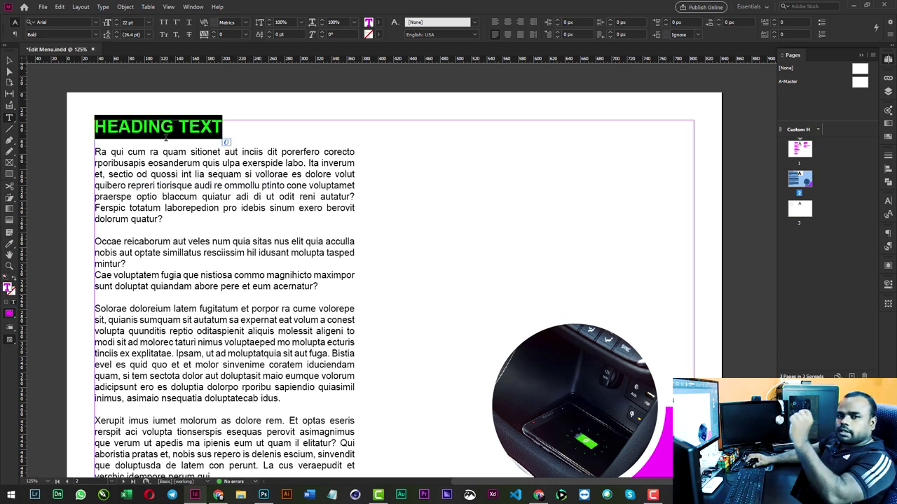
{"action": "left_click", "coordinate": [189, 127]}
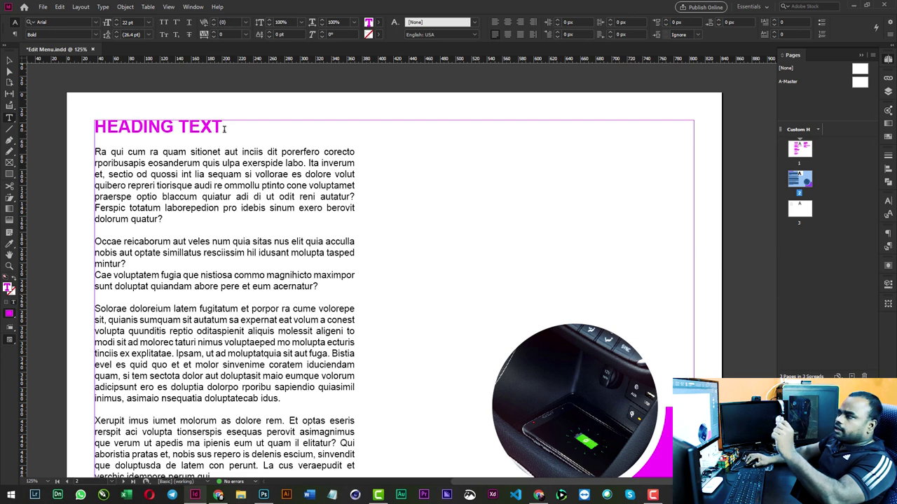
{"action": "left_click_drag", "start_coordinate": [223, 127], "coordinate": [88, 119]}
{"action": "left_click", "coordinate": [60, 7]}
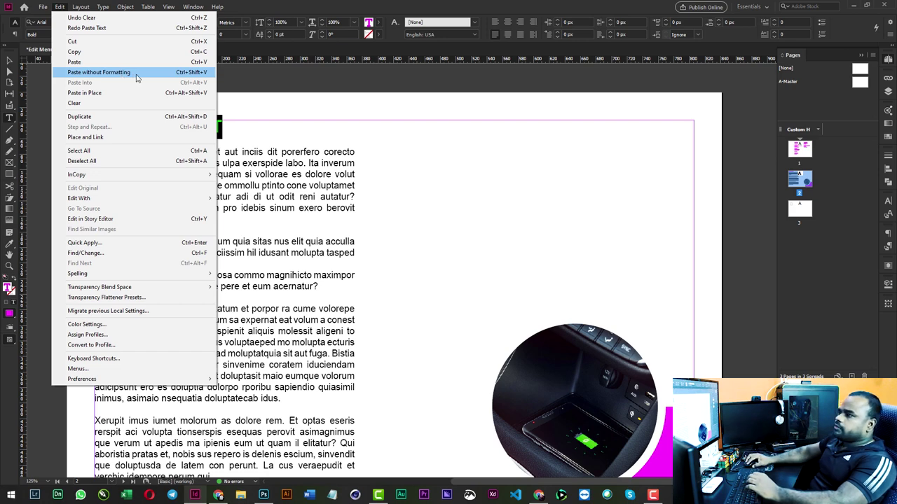
Paste 'Occae reicaborum' without formatting over the heading, then scroll down to page 3.
{"action": "left_click", "coordinate": [137, 74]}
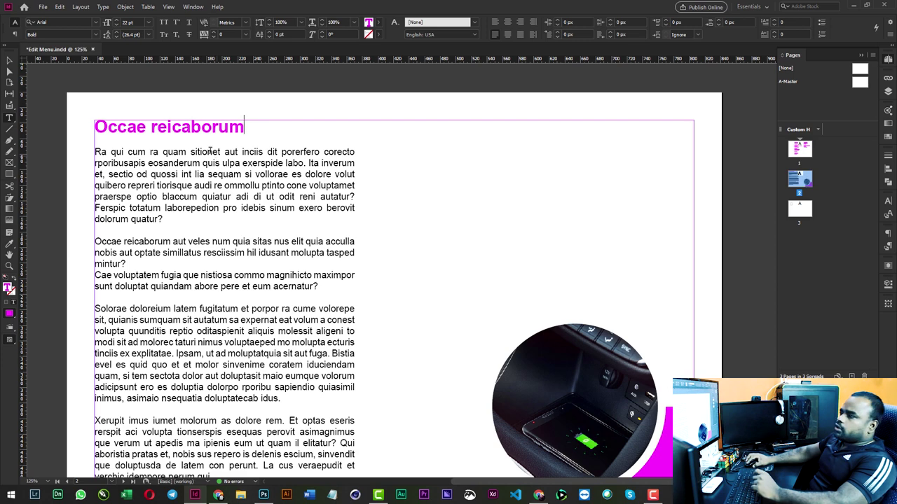
{"action": "left_click_drag", "start_coordinate": [150, 126], "coordinate": [158, 127]}
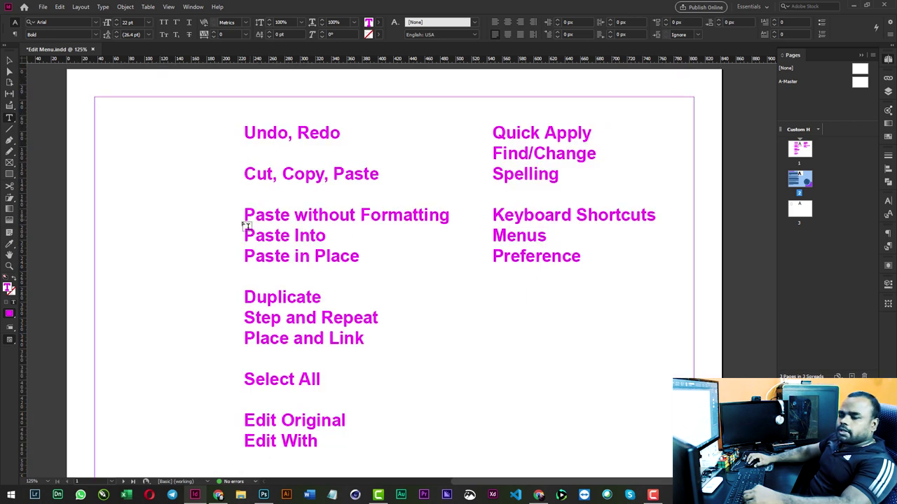
{"action": "left_click_drag", "start_coordinate": [446, 210], "coordinate": [449, 210]}
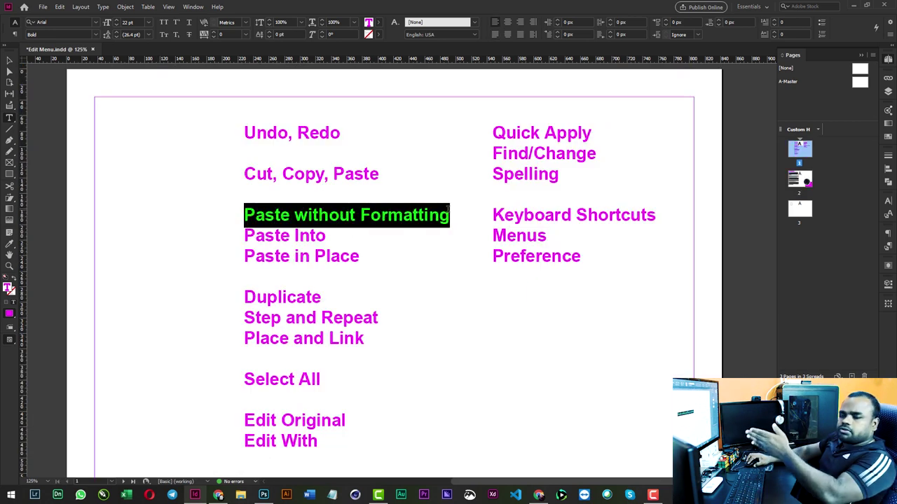
{"action": "scroll", "coordinate": [280, 276], "scroll_direction": "down", "scroll_amount": 10}
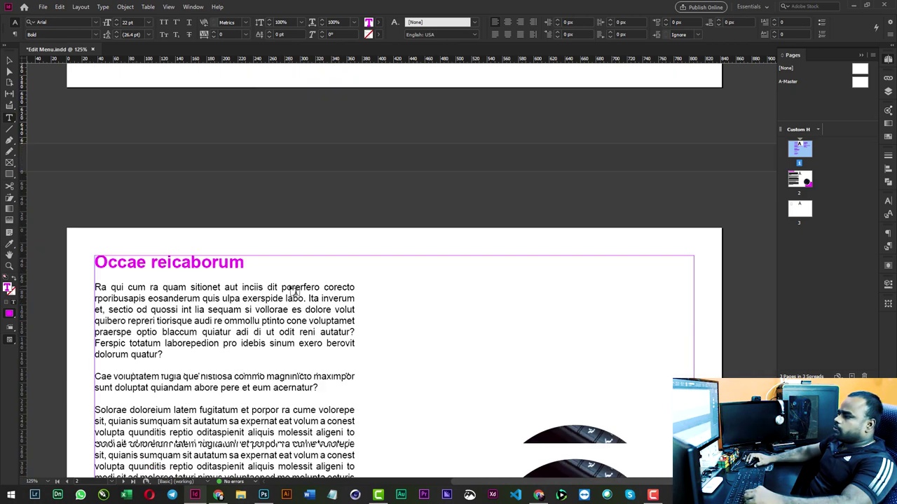
{"action": "scroll", "coordinate": [226, 263], "scroll_direction": "down", "scroll_amount": 2}
{"action": "scroll", "coordinate": [281, 316], "scroll_direction": "down", "scroll_amount": 12}
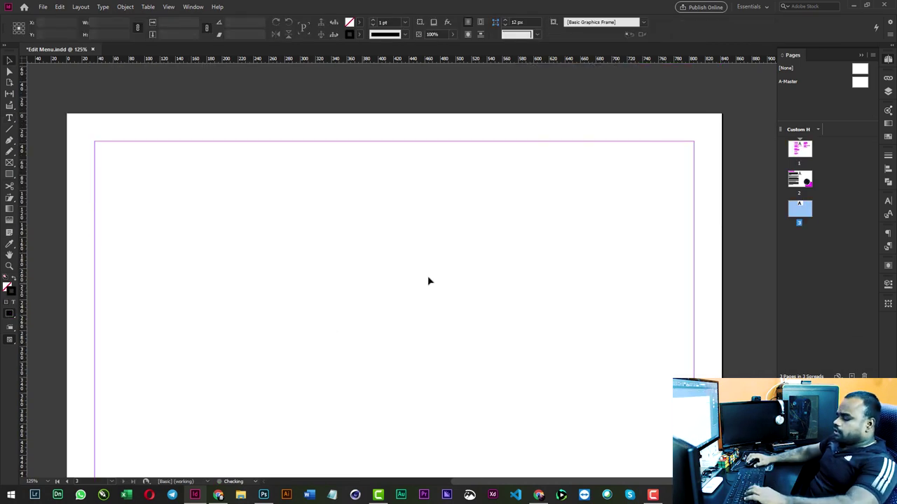
Draw an empty square frame on page 3 and place the car photo on its left side.
{"action": "key", "text": "m"}
{"action": "mouse_move", "coordinate": [440, 220]}
{"action": "left_mouse_down"}
{"action": "mouse_move", "coordinate": [603, 391]}
{"action": "mouse_move", "coordinate": [579, 362]}
{"action": "left_mouse_up"}
{"action": "key", "text": "v"}
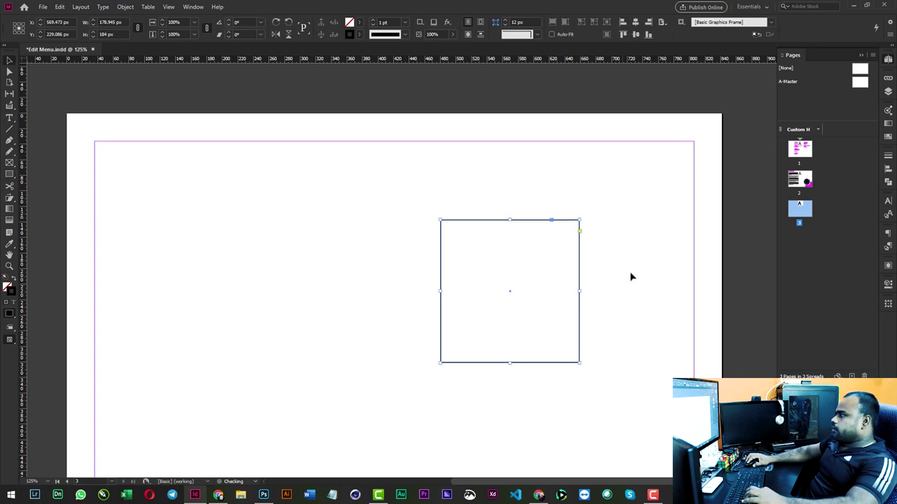
{"action": "left_click", "coordinate": [318, 356]}
{"action": "key", "text": "ctrl+d"}
{"action": "double_click", "coordinate": [359, 183]}
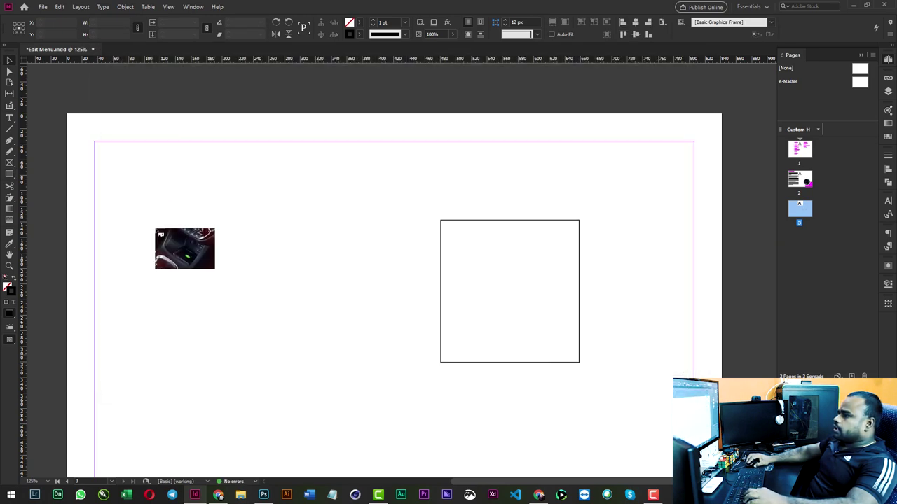
{"action": "mouse_move", "coordinate": [214, 327]}
{"action": "left_mouse_down"}
{"action": "mouse_move", "coordinate": [275, 396]}
{"action": "mouse_move", "coordinate": [376, 414]}
{"action": "left_mouse_up"}
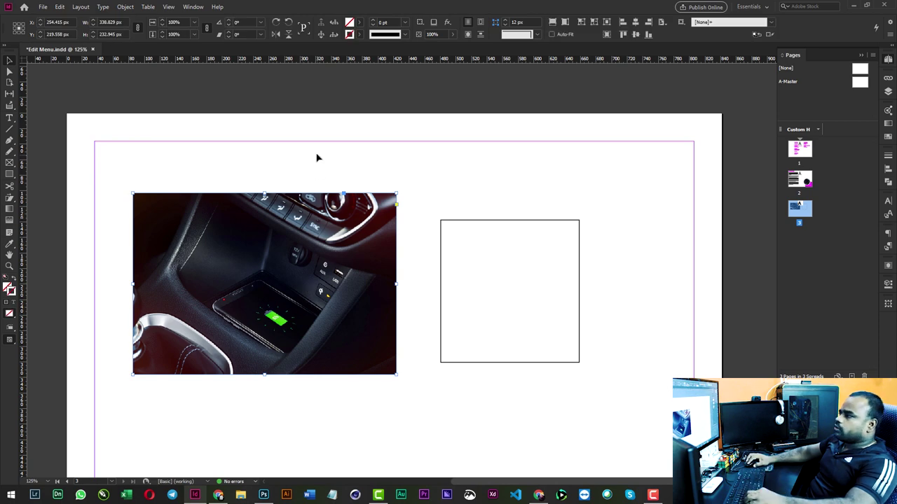
Copy the car photo and Paste Into the empty square frame, then select both photos.
{"action": "left_click", "coordinate": [61, 7]}
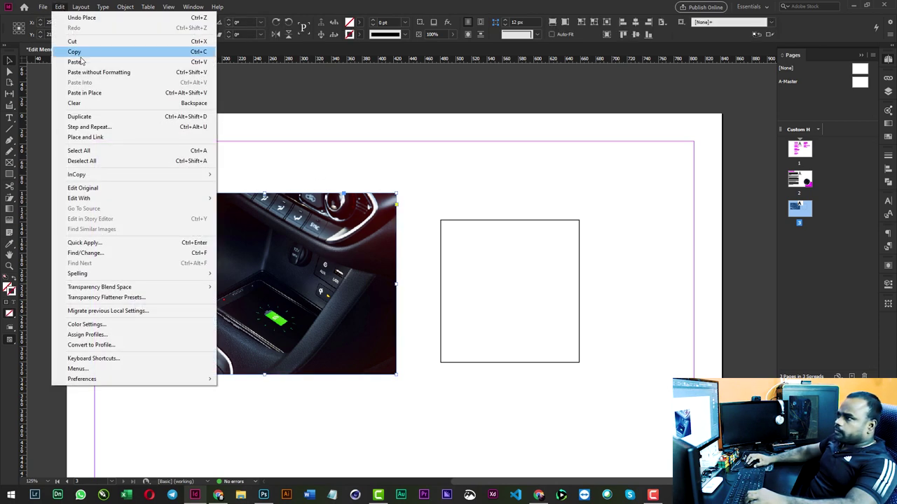
{"action": "left_click", "coordinate": [81, 49]}
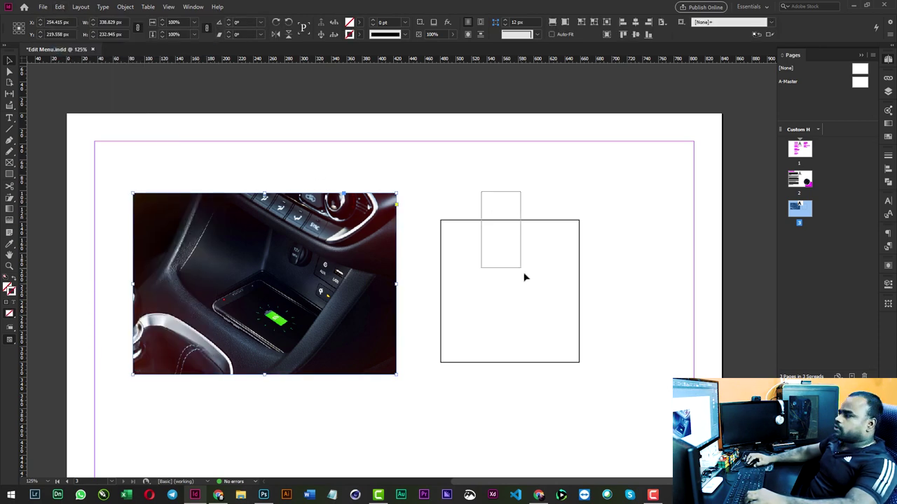
{"action": "left_click_drag", "start_coordinate": [526, 277], "coordinate": [527, 279]}
{"action": "left_click_drag", "start_coordinate": [468, 190], "coordinate": [547, 313]}
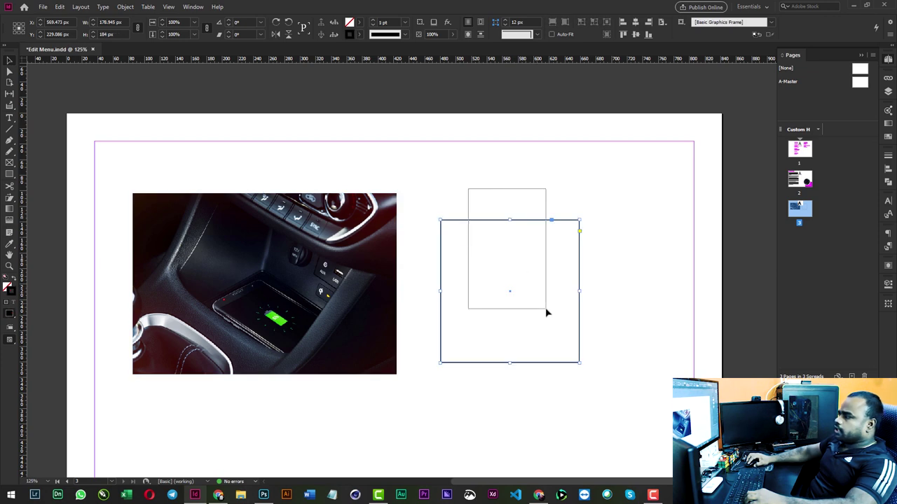
{"action": "left_click", "coordinate": [60, 7]}
{"action": "left_click", "coordinate": [115, 84]}
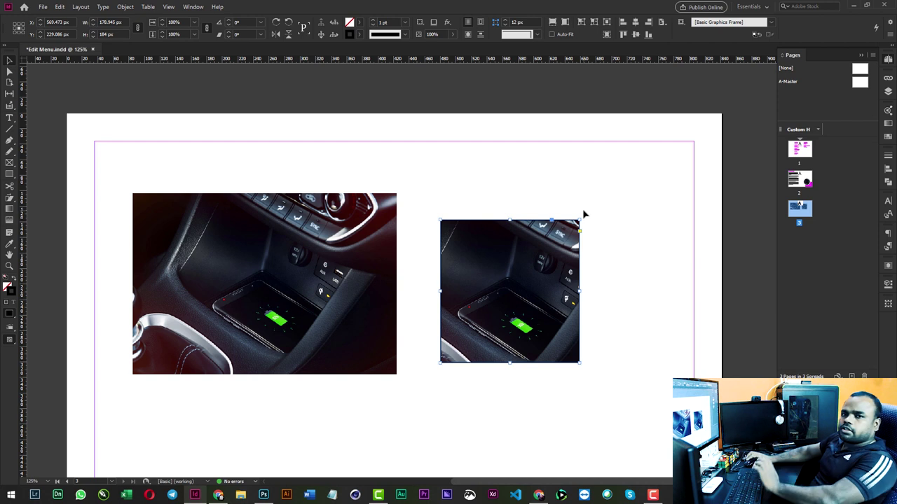
{"action": "left_click_drag", "start_coordinate": [331, 170], "coordinate": [407, 290]}
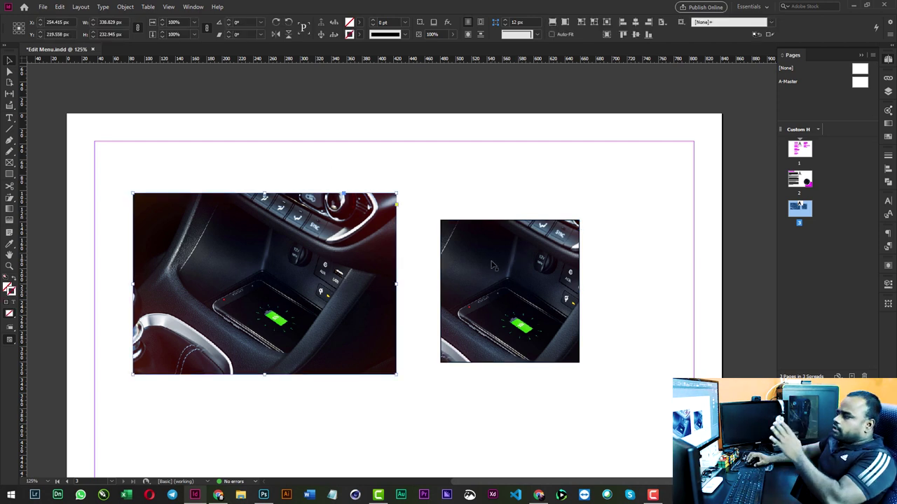
{"action": "left_click_drag", "start_coordinate": [440, 195], "coordinate": [416, 273]}
{"action": "left_click_drag", "start_coordinate": [293, 160], "coordinate": [569, 315]}
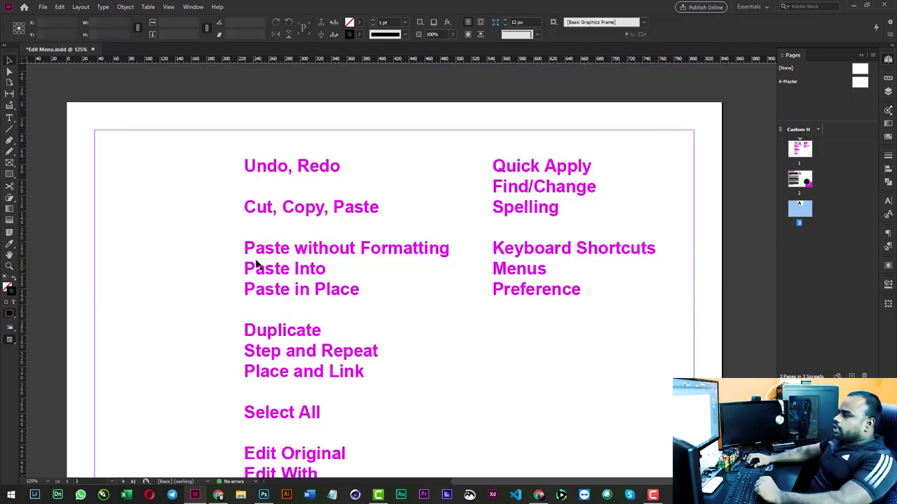
Copy page 2's circular photo group with its magenta shape.
{"action": "scroll", "coordinate": [392, 309], "scroll_direction": "down", "scroll_amount": 5}
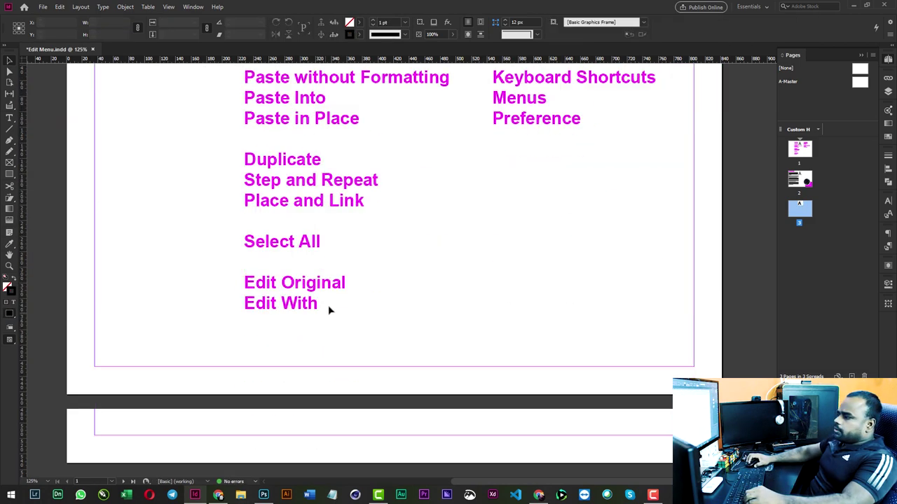
{"action": "scroll", "coordinate": [328, 305], "scroll_direction": "down", "scroll_amount": 9}
{"action": "scroll", "coordinate": [407, 295], "scroll_direction": "down", "scroll_amount": 4}
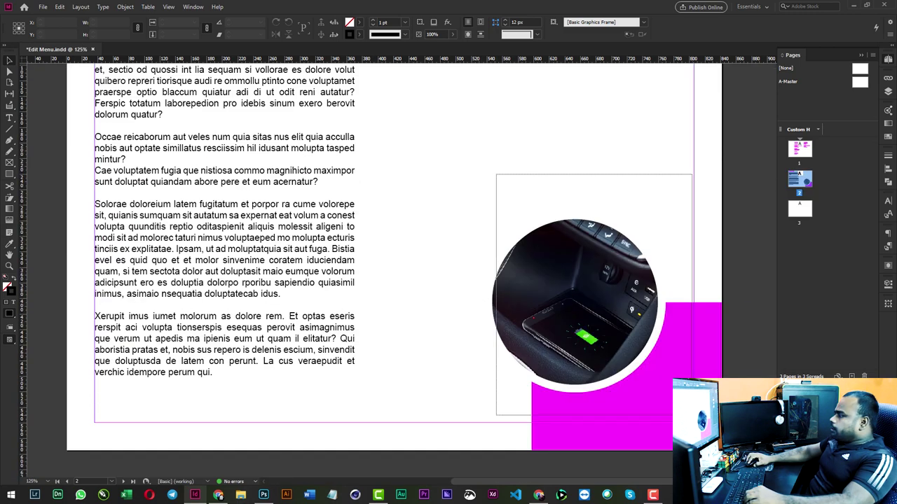
{"action": "left_click", "coordinate": [594, 352]}
{"action": "double_click", "coordinate": [515, 233]}
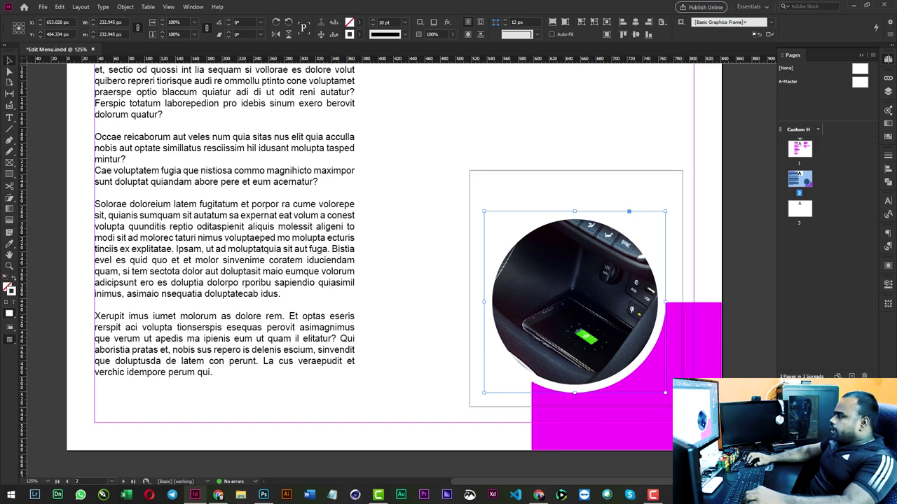
{"action": "key", "text": "Escape"}
{"action": "left_click", "coordinate": [61, 7]}
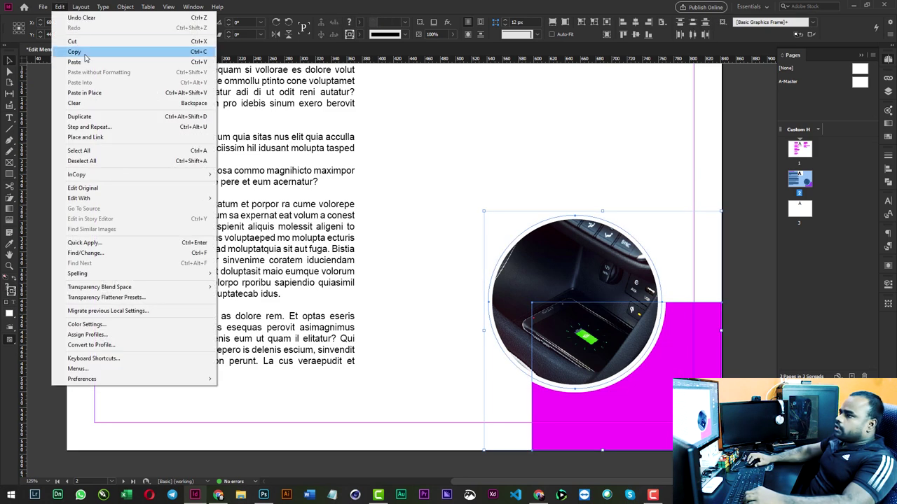
{"action": "left_click", "coordinate": [100, 50]}
Paste the copied photo group in place on page 3.
{"action": "key", "text": "shift+Page_Down"}
{"action": "scroll", "coordinate": [474, 281], "scroll_direction": "down", "scroll_amount": 3}
{"action": "left_click", "coordinate": [507, 285]}
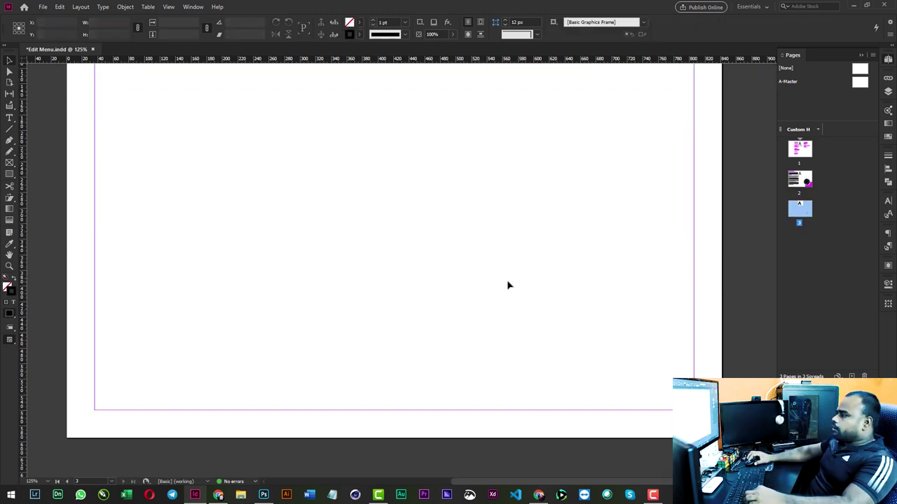
{"action": "scroll", "coordinate": [507, 284], "scroll_direction": "up", "scroll_amount": 1}
{"action": "scroll", "coordinate": [498, 267], "scroll_direction": "down", "scroll_amount": 2}
{"action": "left_click", "coordinate": [60, 8]}
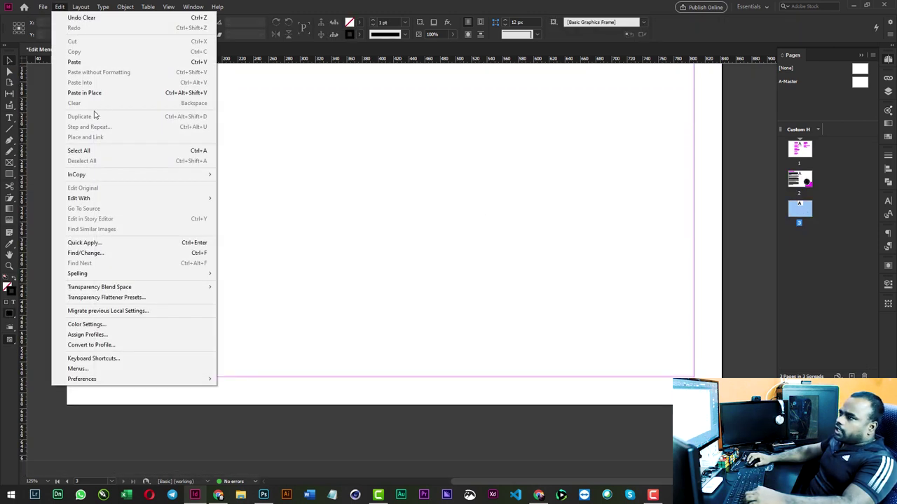
{"action": "left_click", "coordinate": [110, 92]}
{"action": "left_click", "coordinate": [429, 279]}
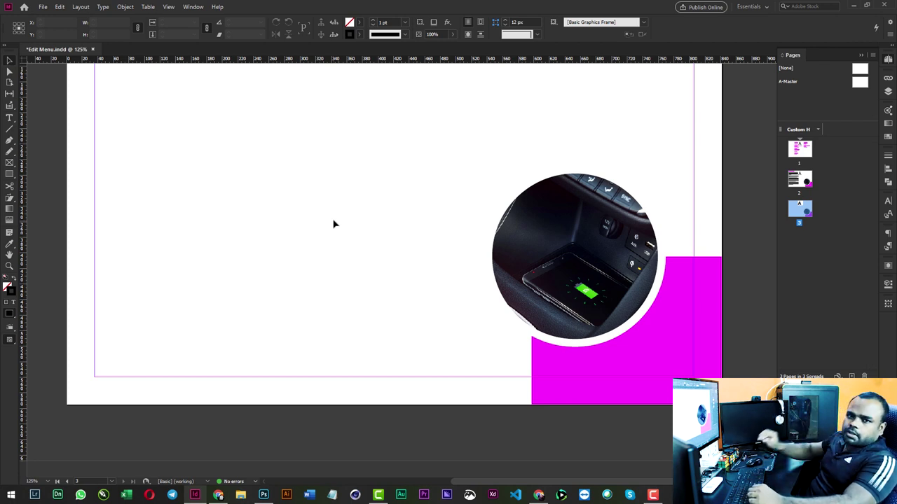
Compare pages 2 and 3, then select the pasted round image and magenta shape.
{"action": "scroll", "coordinate": [432, 246], "scroll_direction": "up", "scroll_amount": 3}
{"action": "scroll", "coordinate": [436, 248], "scroll_direction": "down", "scroll_amount": 3}
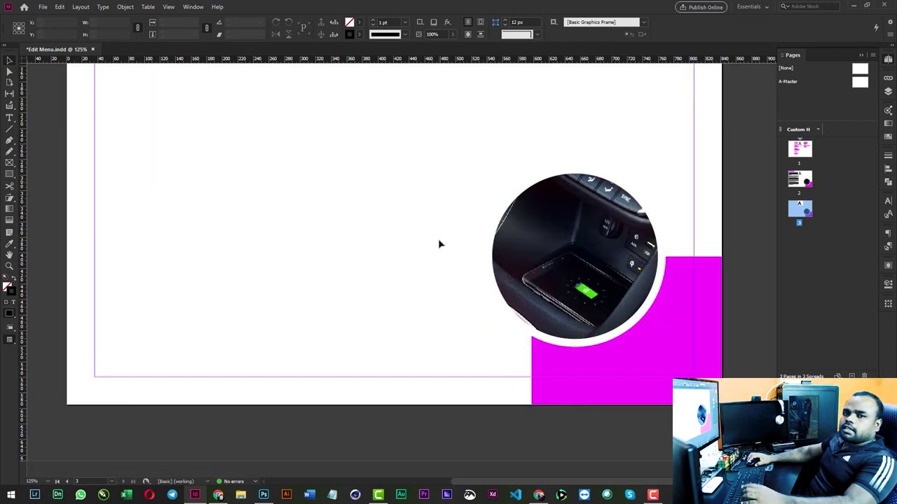
{"action": "scroll", "coordinate": [514, 283], "scroll_direction": "up", "scroll_amount": 3}
{"action": "scroll", "coordinate": [514, 280], "scroll_direction": "down", "scroll_amount": 6}
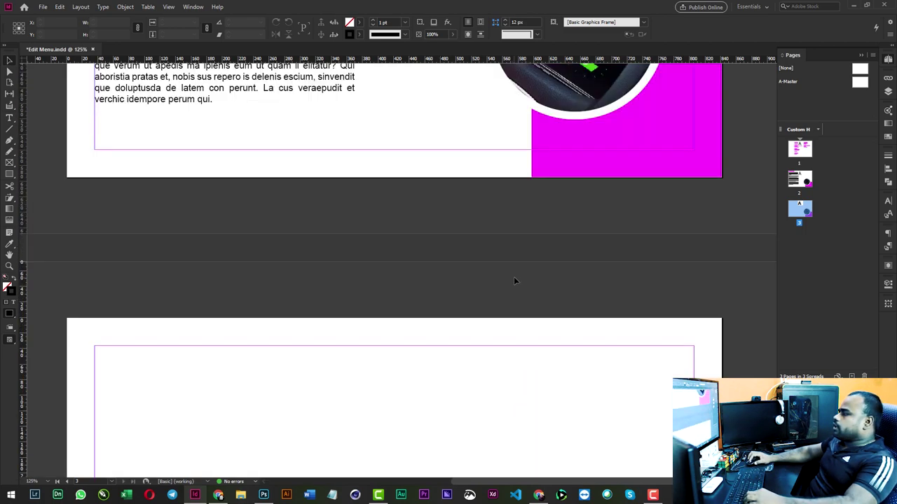
{"action": "scroll", "coordinate": [514, 210], "scroll_direction": "up", "scroll_amount": 3}
{"action": "scroll", "coordinate": [490, 210], "scroll_direction": "up", "scroll_amount": 5}
{"action": "scroll", "coordinate": [420, 238], "scroll_direction": "up", "scroll_amount": 3}
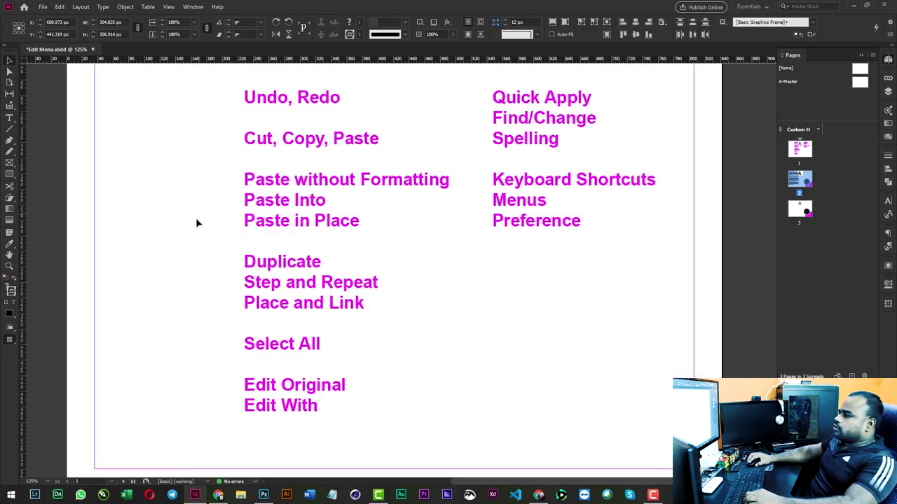
{"action": "scroll", "coordinate": [197, 223], "scroll_direction": "down", "scroll_amount": 3}
{"action": "scroll", "coordinate": [284, 160], "scroll_direction": "down", "scroll_amount": 2}
{"action": "scroll", "coordinate": [327, 236], "scroll_direction": "down", "scroll_amount": 5}
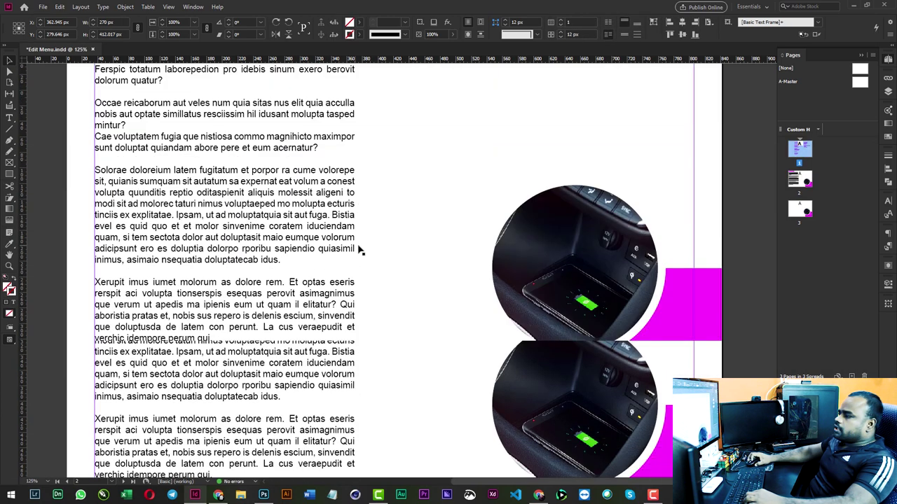
{"action": "scroll", "coordinate": [360, 250], "scroll_direction": "down", "scroll_amount": 5}
{"action": "scroll", "coordinate": [371, 263], "scroll_direction": "down", "scroll_amount": 3}
{"action": "left_click", "coordinate": [428, 245]}
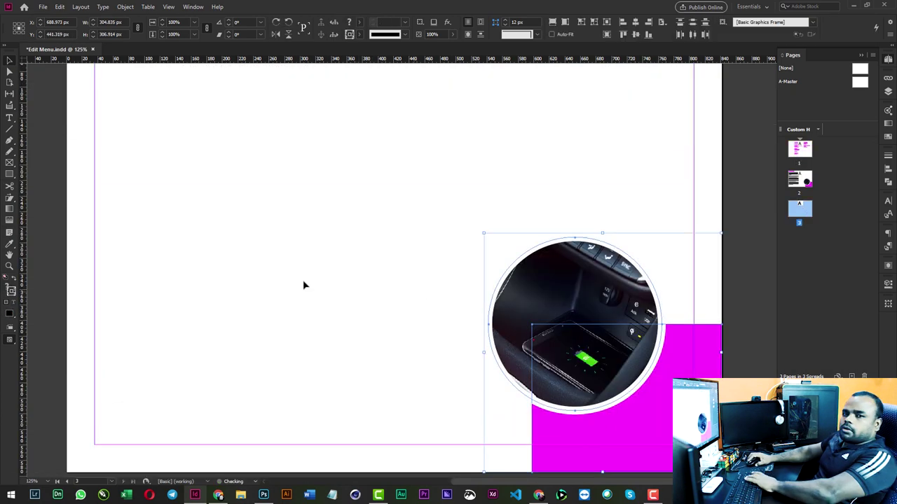
Replace the pasted items with a tall rectangle filled RGB Red near the upper left.
{"action": "key", "text": "Delete"}
{"action": "mouse_move", "coordinate": [148, 149]}
{"action": "left_mouse_down"}
{"action": "mouse_move", "coordinate": [203, 216]}
{"action": "mouse_move", "coordinate": [195, 246]}
{"action": "left_mouse_up"}
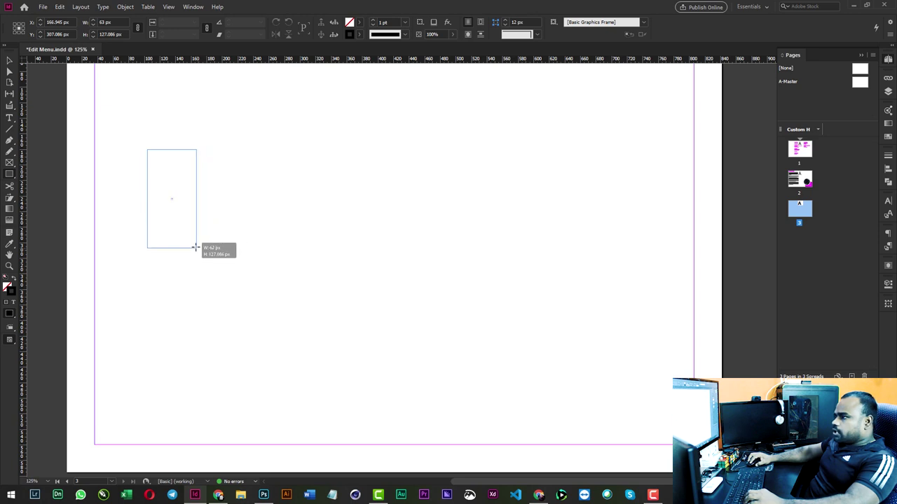
{"action": "key", "text": "v"}
{"action": "left_click", "coordinate": [181, 170]}
{"action": "key", "text": "ctrl+a"}
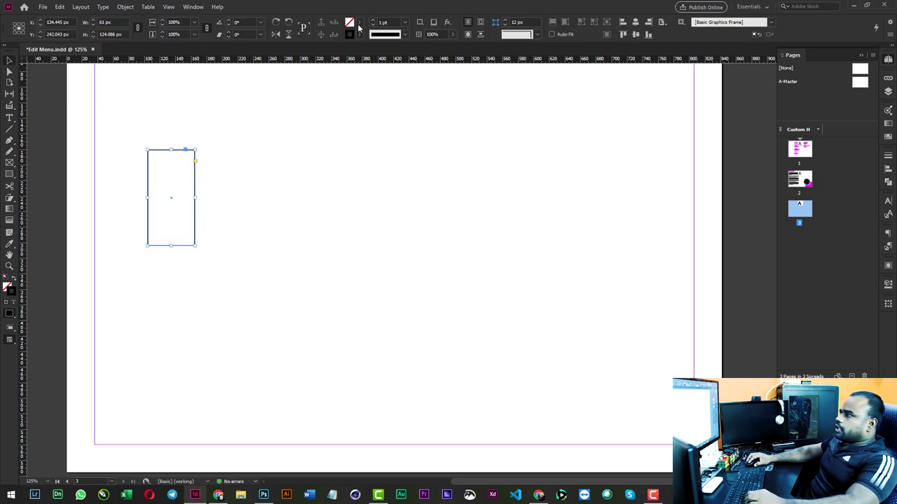
{"action": "left_click", "coordinate": [359, 22]}
{"action": "left_click", "coordinate": [280, 103]}
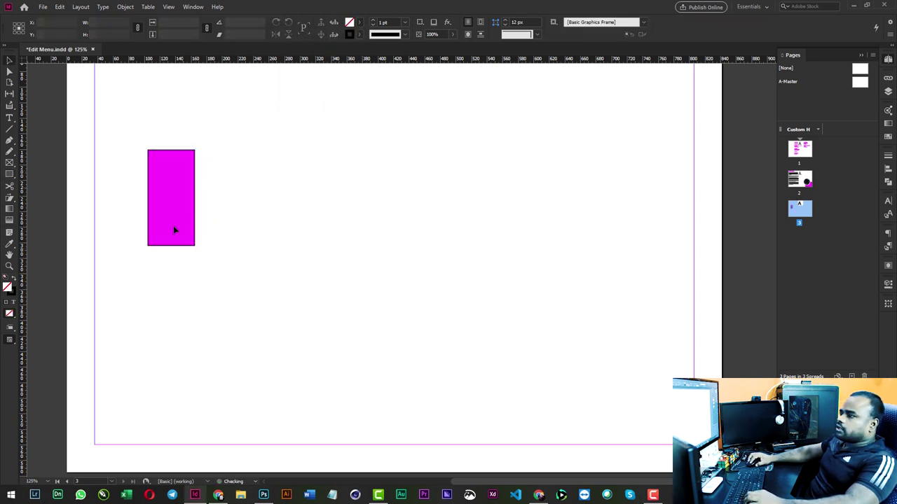
{"action": "left_click_drag", "start_coordinate": [176, 231], "coordinate": [165, 268]}
{"action": "left_click", "coordinate": [361, 22]}
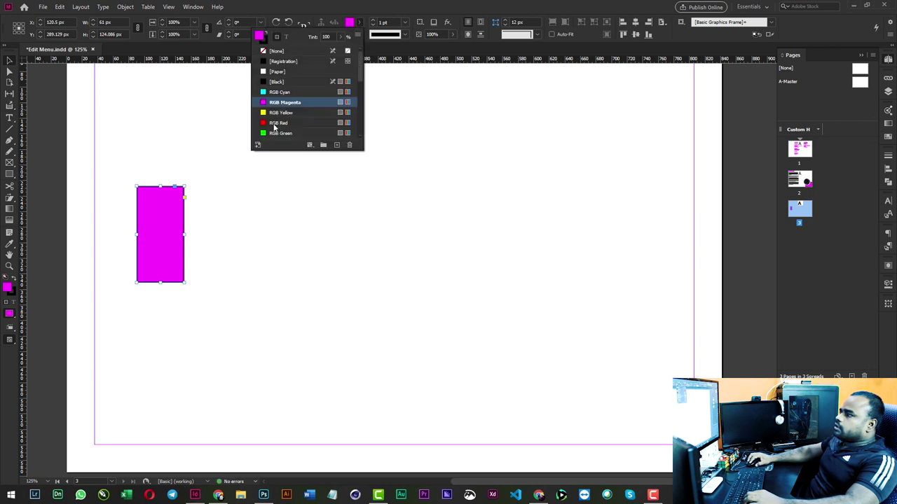
{"action": "left_click", "coordinate": [275, 123]}
Duplicate the red rectangle across the page with Alt-drag and Duplicate, then delete the extras.
{"action": "mouse_move", "coordinate": [243, 165]}
{"action": "left_mouse_down"}
{"action": "mouse_move", "coordinate": [156, 249]}
{"action": "mouse_move", "coordinate": [218, 263]}
{"action": "left_mouse_up"}
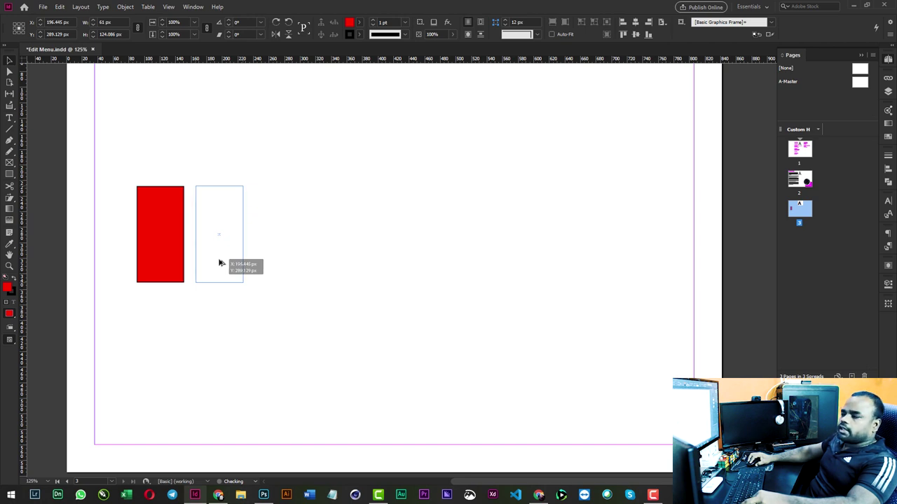
{"action": "left_click_drag", "start_coordinate": [219, 263], "coordinate": [219, 263]}
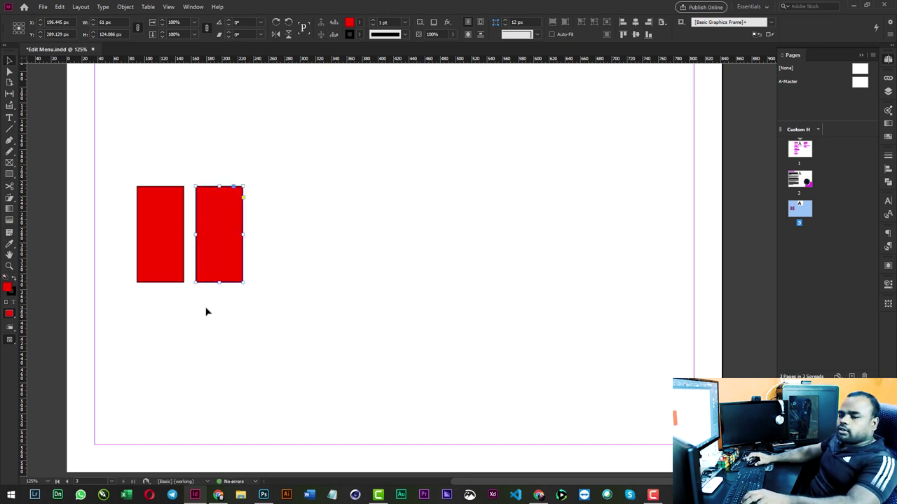
{"action": "left_click", "coordinate": [60, 7]}
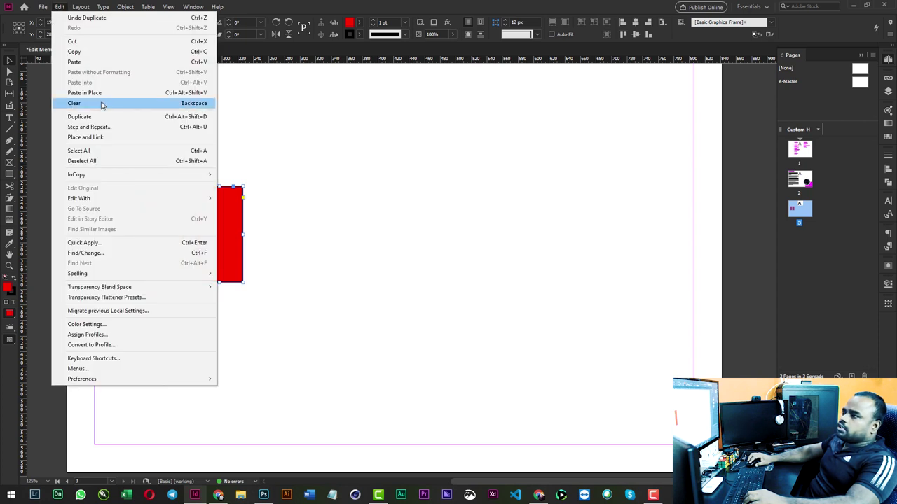
{"action": "left_click", "coordinate": [187, 118]}
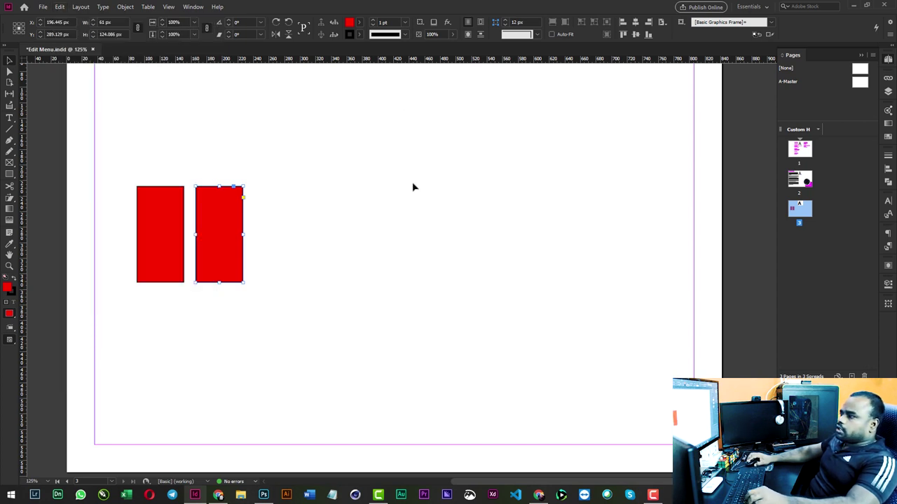
{"action": "key", "text": "ctrl+alt+shift+d"}
{"action": "key", "text": "ctrl+alt+shift+d"}
{"action": "key", "text": "ctrl+alt+shift+d"}
{"action": "key", "text": "ctrl+alt+shift+d"}
{"action": "key", "text": "ctrl+alt+shift+d"}
{"action": "key", "text": "ctrl+alt+shift+d"}
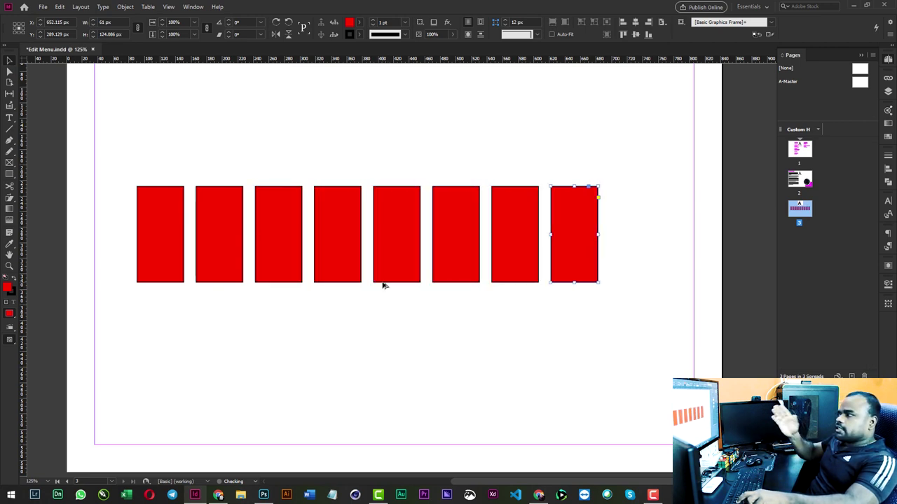
{"action": "key", "text": "ctrl+alt+shift+d"}
{"action": "left_click_drag", "start_coordinate": [228, 160], "coordinate": [595, 305]}
{"action": "key", "text": "Delete"}
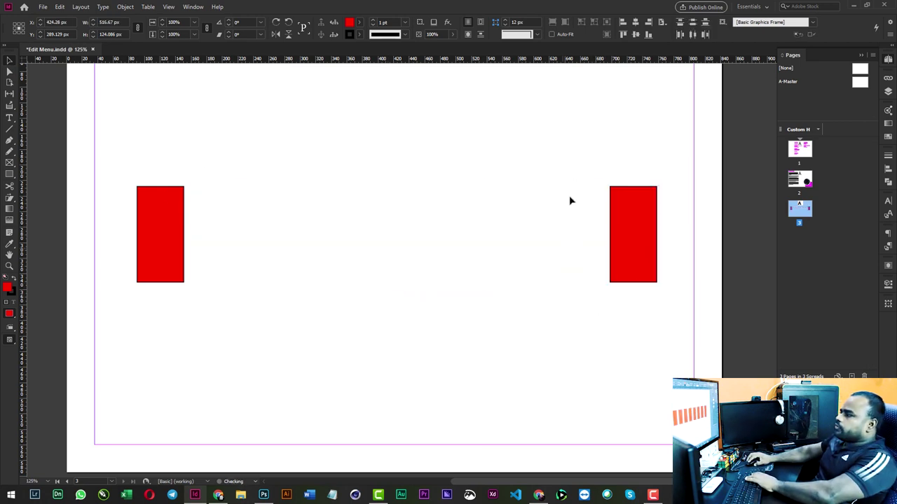
Make diagonal copies of the rectangle, then delete them.
{"action": "mouse_move", "coordinate": [173, 227]}
{"action": "left_mouse_down"}
{"action": "mouse_move", "coordinate": [193, 156]}
{"action": "mouse_move", "coordinate": [236, 200]}
{"action": "left_mouse_up"}
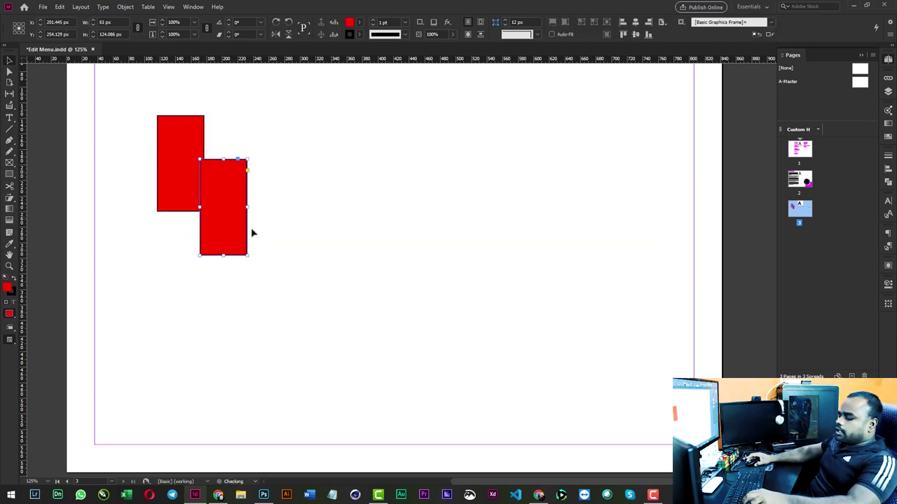
{"action": "key", "text": "ctrl+alt+shift+d"}
{"action": "key", "text": "ctrl+alt+shift+d"}
{"action": "key", "text": "ctrl+alt+shift+d"}
{"action": "key", "text": "ctrl+alt+shift+d"}
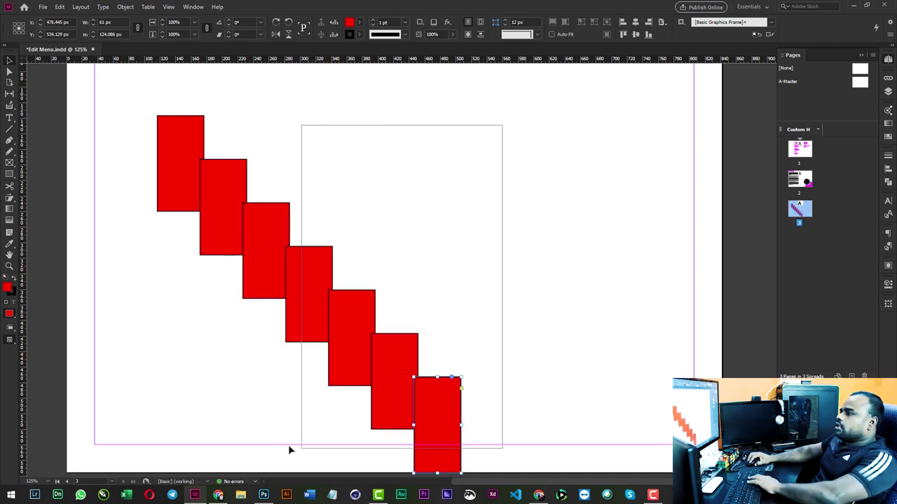
{"action": "left_click_drag", "start_coordinate": [499, 136], "coordinate": [210, 452]}
{"action": "key", "text": "Delete"}
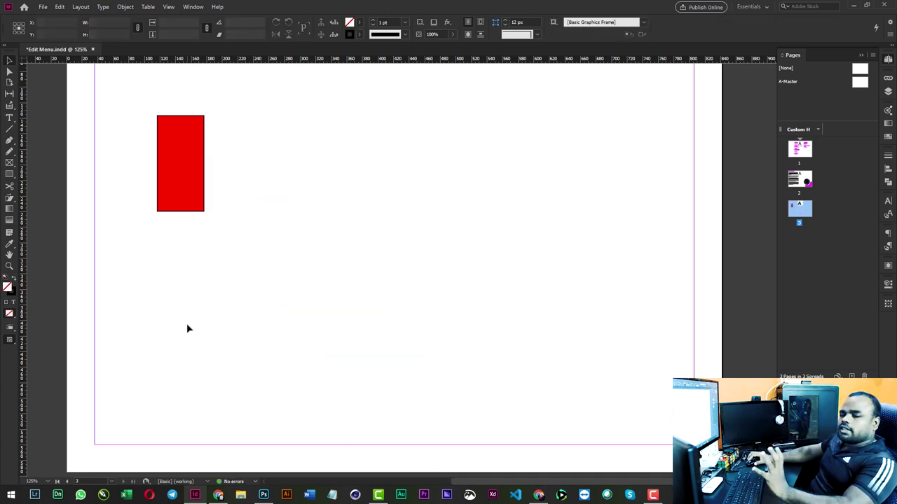
Select the remaining red rectangle on page 3.
{"action": "left_click_drag", "start_coordinate": [147, 302], "coordinate": [257, 202]}
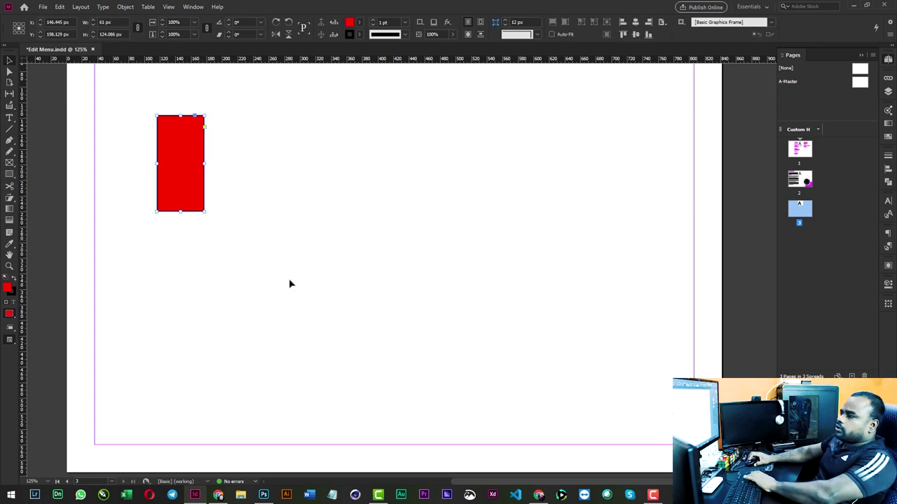
{"action": "scroll", "coordinate": [289, 283], "scroll_direction": "up", "scroll_amount": 10}
{"action": "scroll", "coordinate": [289, 283], "scroll_direction": "up", "scroll_amount": 5}
{"action": "scroll", "coordinate": [289, 283], "scroll_direction": "up", "scroll_amount": 3}
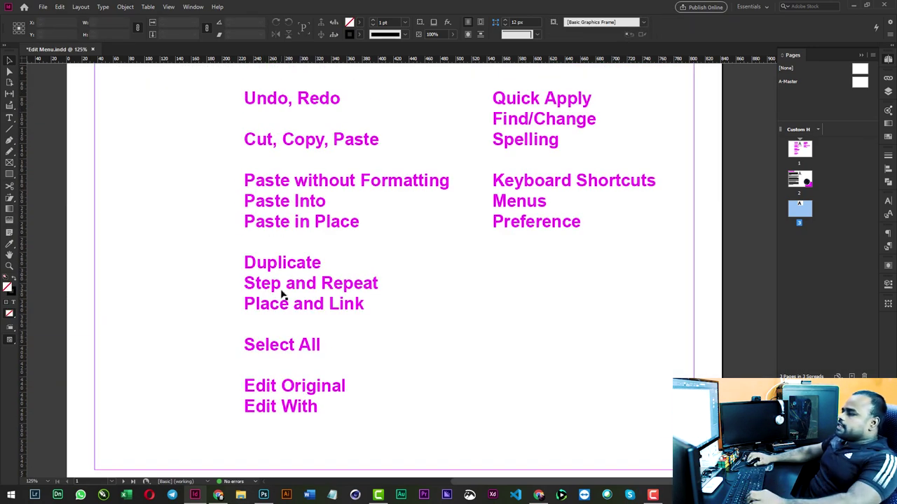
{"action": "scroll", "coordinate": [279, 294], "scroll_direction": "down", "scroll_amount": 5}
{"action": "scroll", "coordinate": [320, 308], "scroll_direction": "down", "scroll_amount": 5}
{"action": "scroll", "coordinate": [326, 318], "scroll_direction": "down", "scroll_amount": 4}
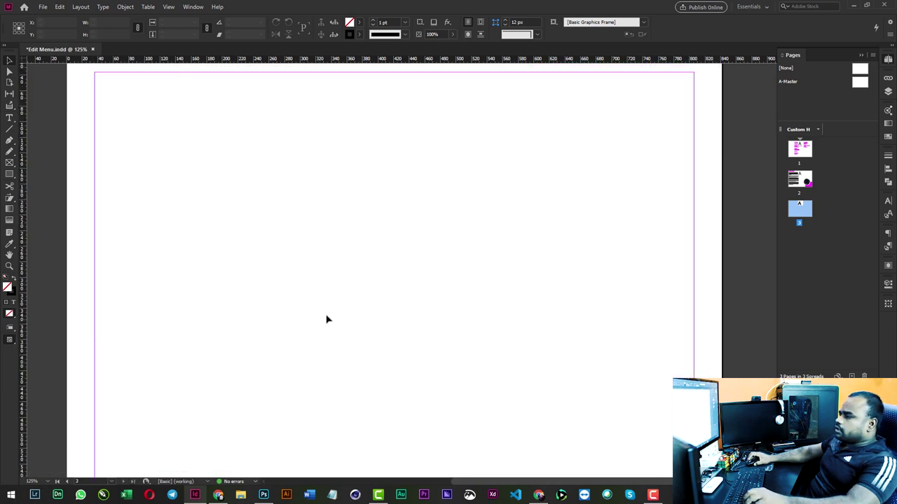
{"action": "scroll", "coordinate": [238, 228], "scroll_direction": "up", "scroll_amount": 2}
{"action": "left_click_drag", "start_coordinate": [196, 268], "coordinate": [208, 244]}
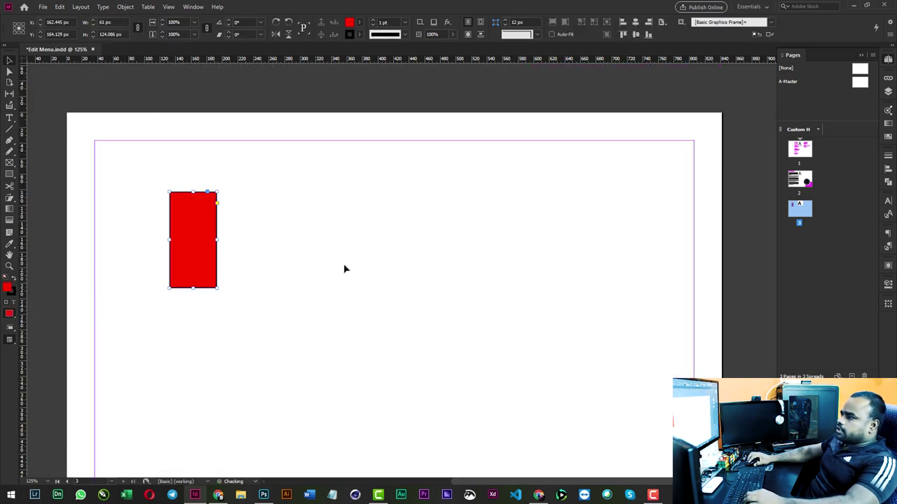
{"action": "left_click_drag", "start_coordinate": [236, 158], "coordinate": [169, 270]}
Step and Repeat the rectangle with Vertical 0 px, Horizontal 75 px and Count 6.
{"action": "left_click", "coordinate": [60, 7]}
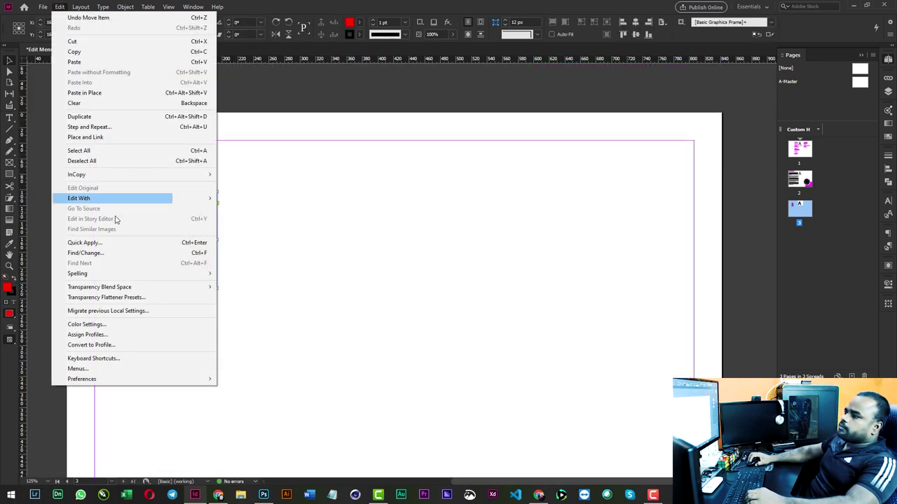
{"action": "left_click", "coordinate": [114, 218]}
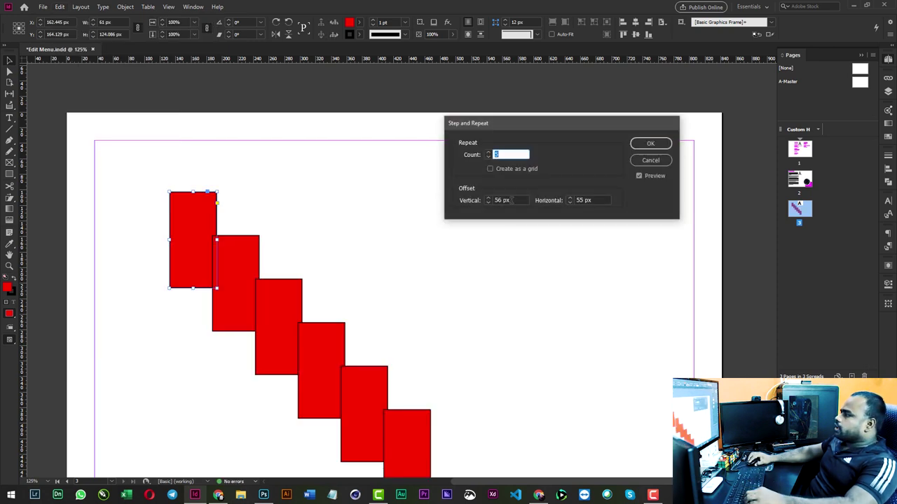
{"action": "key", "text": "Tab"}
{"action": "type", "text": "0"}
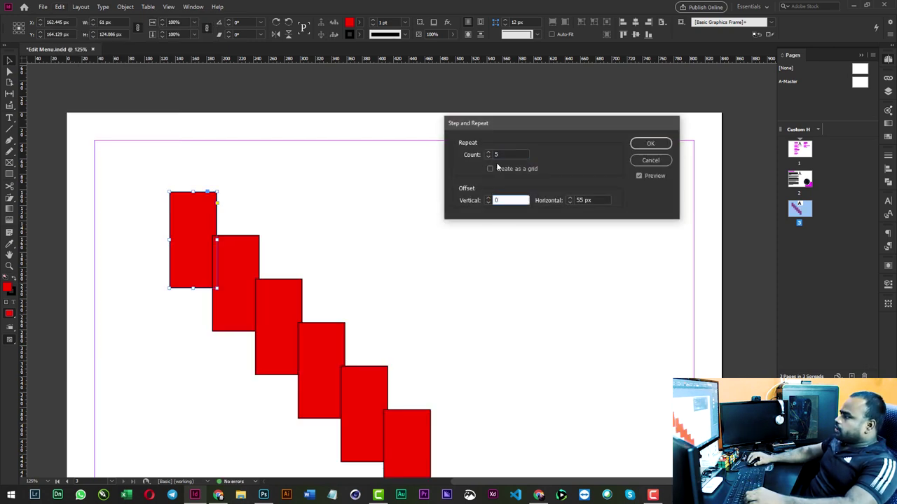
{"action": "key", "text": "shift+Tab"}
{"action": "key", "text": "Tab"}
{"action": "key", "text": "Tab"}
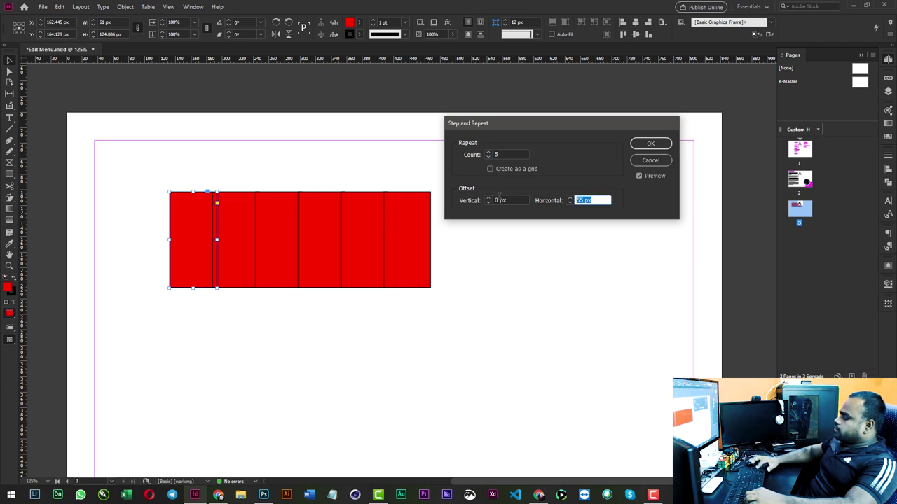
{"action": "type", "text": "75"}
{"action": "key", "text": "Tab"}
{"action": "left_click_drag", "start_coordinate": [543, 124], "coordinate": [603, 180]}
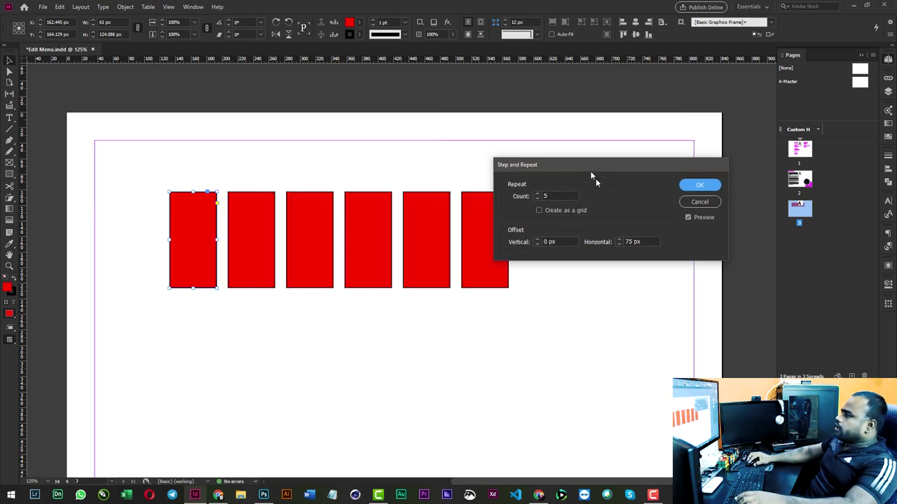
{"action": "left_click", "coordinate": [639, 257]}
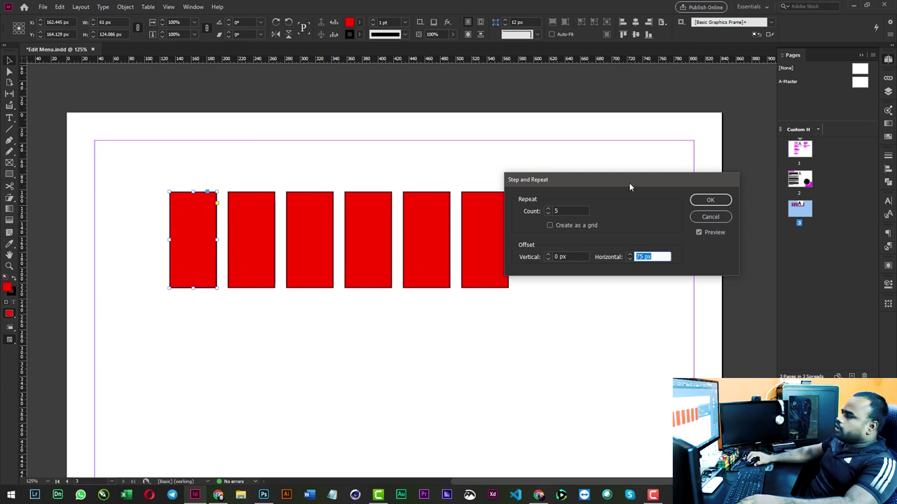
{"action": "mouse_move", "coordinate": [648, 188]}
{"action": "left_mouse_down"}
{"action": "mouse_move", "coordinate": [534, 349]}
{"action": "mouse_move", "coordinate": [527, 339]}
{"action": "left_mouse_up"}
{"action": "key", "text": "Tab"}
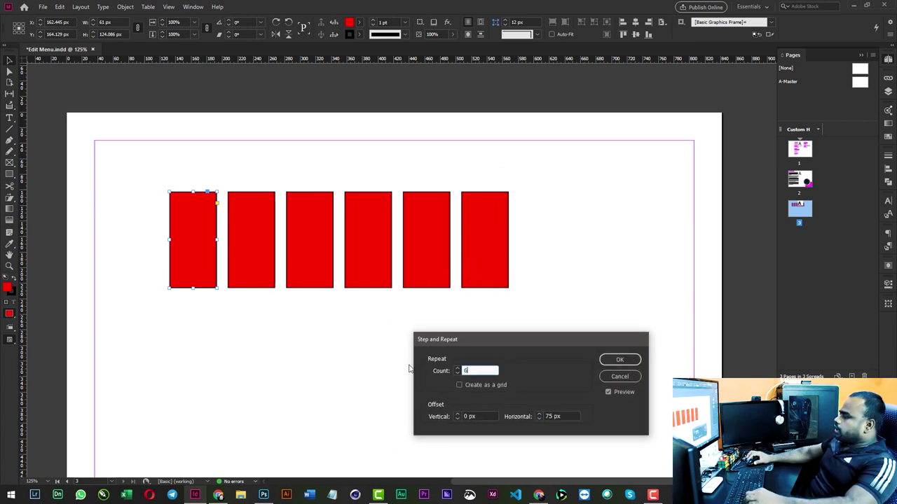
{"action": "type", "text": "6"}
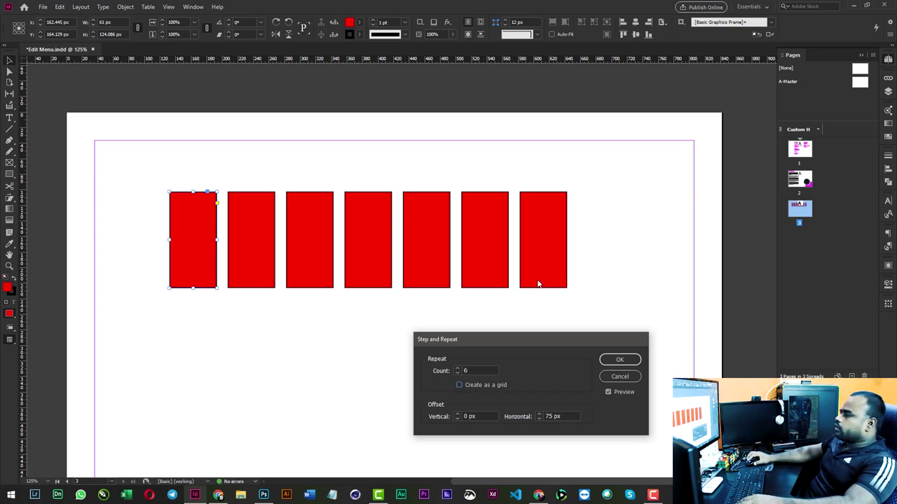
{"action": "left_click", "coordinate": [620, 360]}
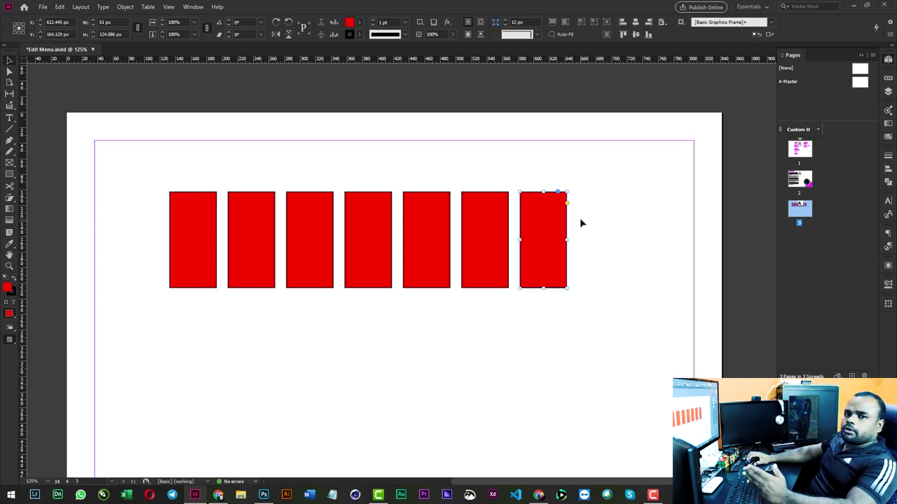
Select the Edit-menu list text frame on page 1.
{"action": "scroll", "coordinate": [466, 182], "scroll_direction": "up", "scroll_amount": 5}
{"action": "scroll", "coordinate": [270, 279], "scroll_direction": "up", "scroll_amount": 10}
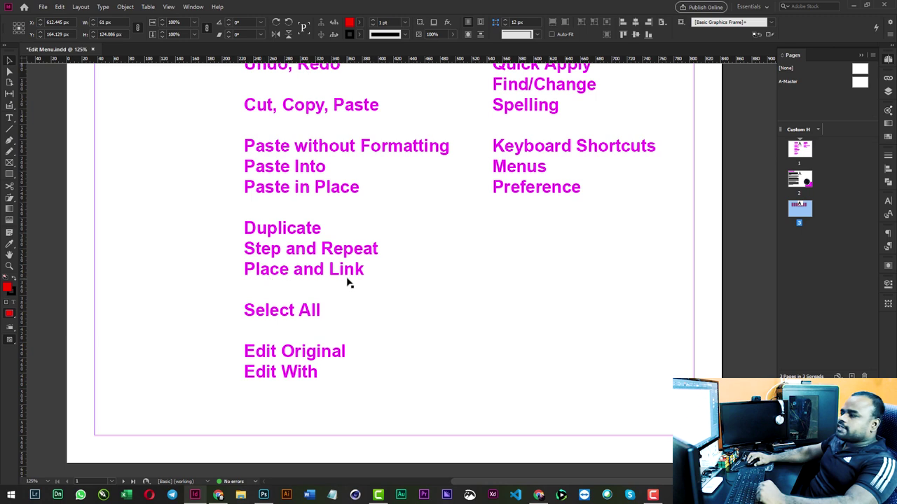
{"action": "scroll", "coordinate": [339, 279], "scroll_direction": "down", "scroll_amount": 3}
{"action": "scroll", "coordinate": [329, 270], "scroll_direction": "up", "scroll_amount": 3}
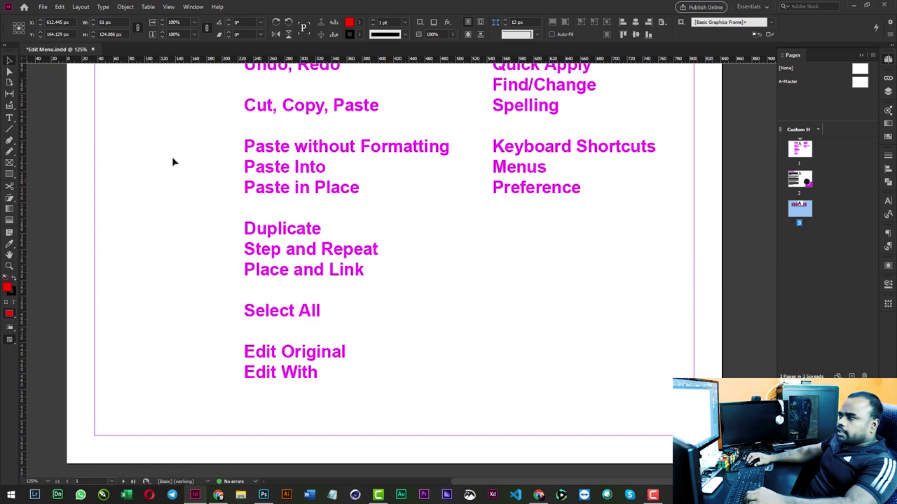
{"action": "left_click", "coordinate": [337, 303]}
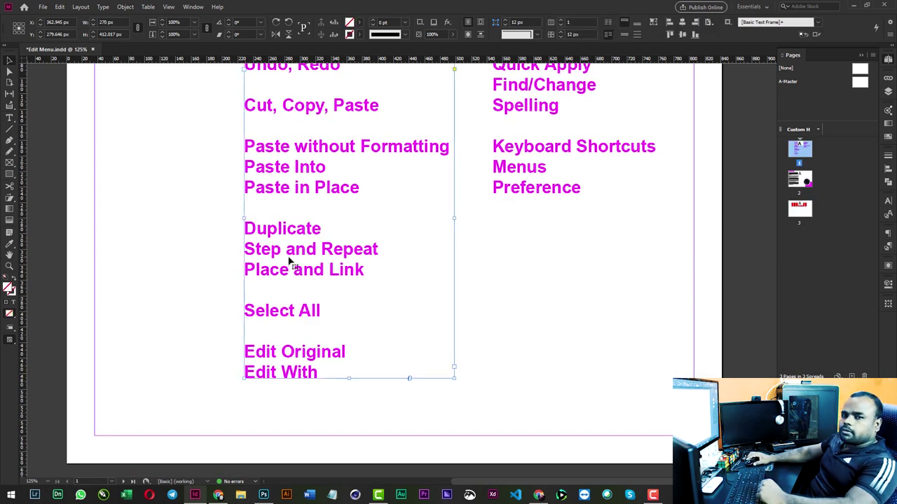
{"action": "left_click", "coordinate": [176, 140]}
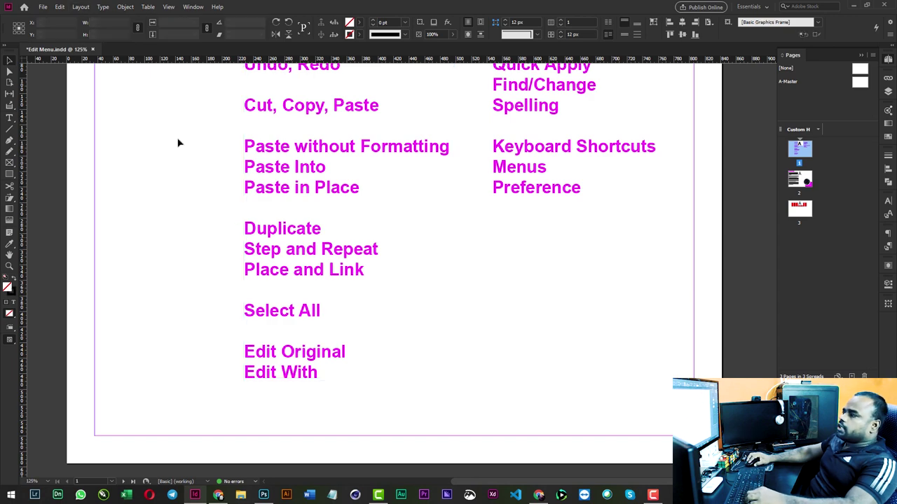
{"action": "left_click", "coordinate": [311, 274]}
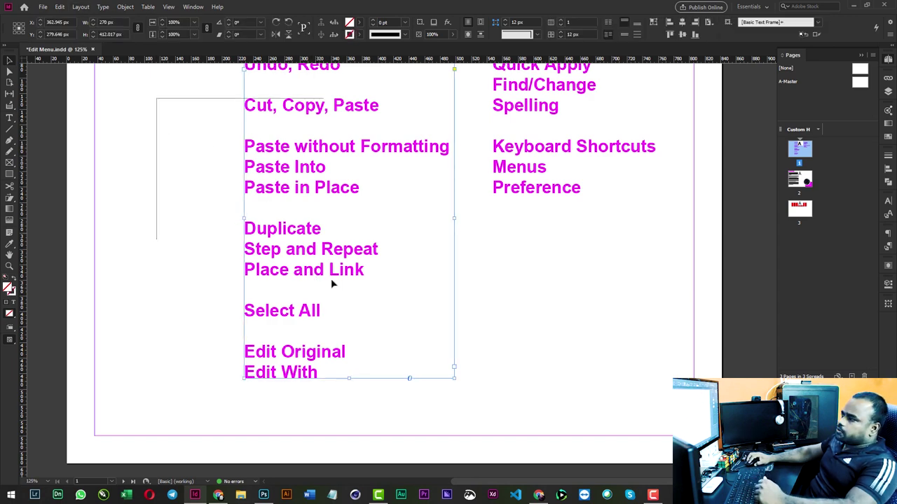
Place and Link a copy of the list frame onto page 3.
{"action": "left_click", "coordinate": [61, 7]}
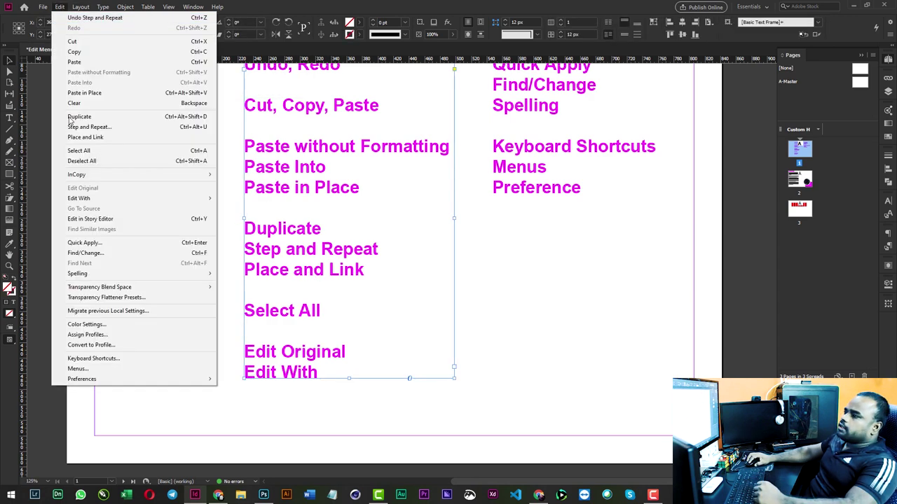
{"action": "left_click", "coordinate": [104, 137]}
{"action": "scroll", "coordinate": [309, 259], "scroll_direction": "down", "scroll_amount": 5}
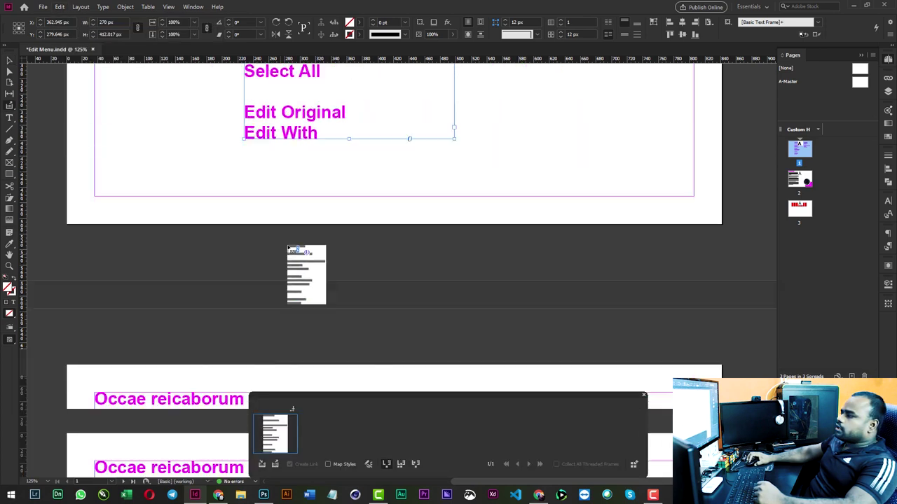
{"action": "scroll", "coordinate": [210, 196], "scroll_direction": "down", "scroll_amount": 5}
{"action": "scroll", "coordinate": [240, 180], "scroll_direction": "down", "scroll_amount": 8}
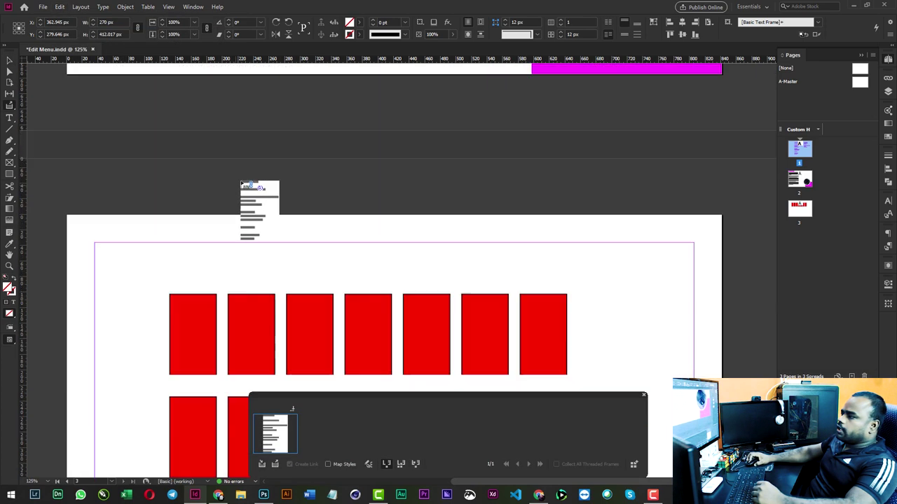
{"action": "scroll", "coordinate": [240, 175], "scroll_direction": "down", "scroll_amount": 4}
{"action": "scroll", "coordinate": [209, 145], "scroll_direction": "down", "scroll_amount": 1}
{"action": "left_click", "coordinate": [146, 104]}
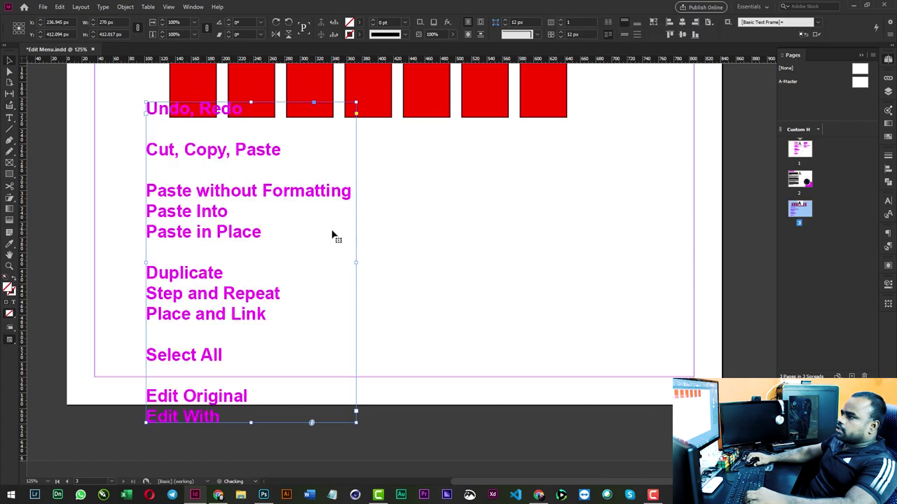
Select the placed linked Edit-menu list frame on page 3.
{"action": "scroll", "coordinate": [289, 200], "scroll_direction": "up", "scroll_amount": 5}
{"action": "scroll", "coordinate": [168, 303], "scroll_direction": "up", "scroll_amount": 3}
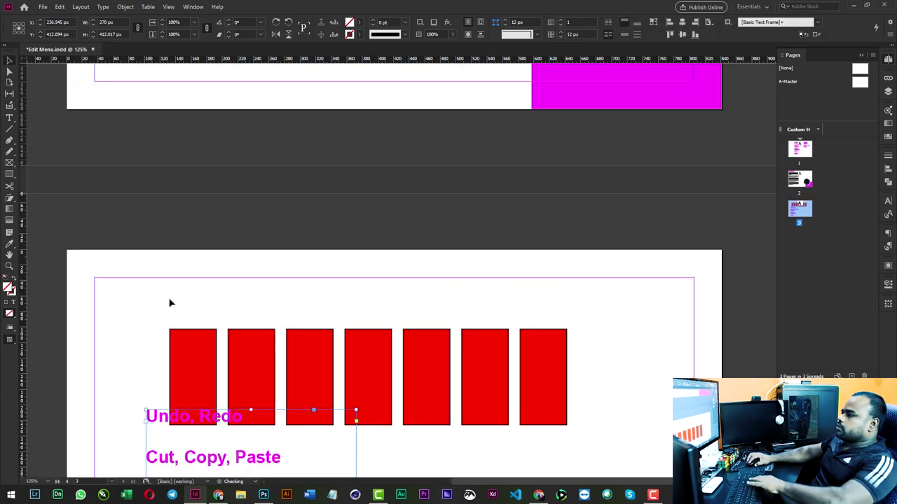
{"action": "key", "text": "ctrl+a"}
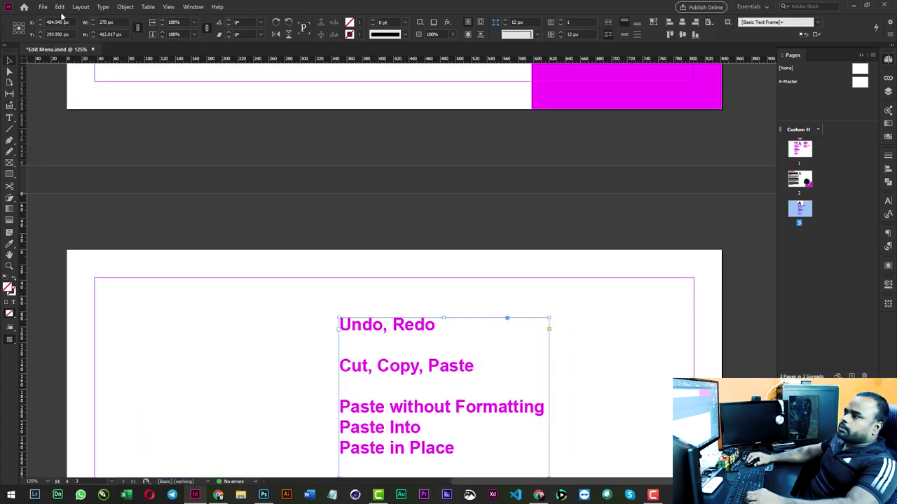
{"action": "left_click", "coordinate": [60, 7]}
{"action": "left_click", "coordinate": [77, 160]}
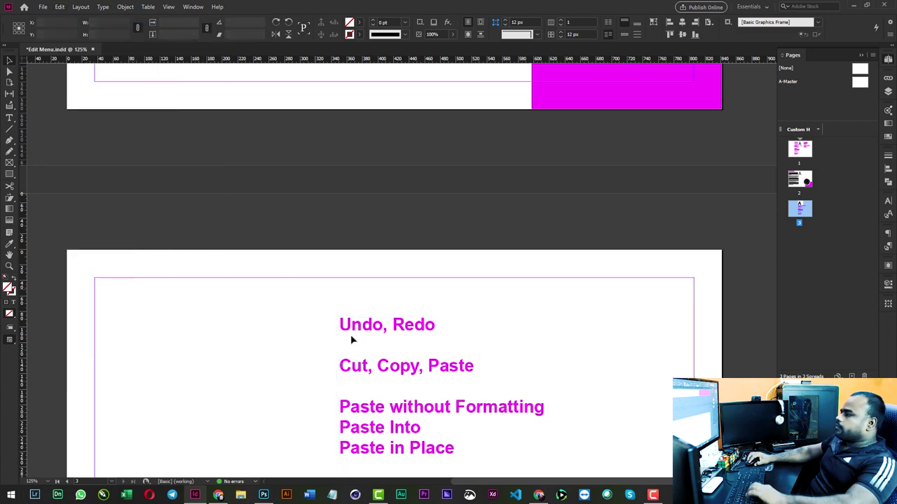
{"action": "left_click", "coordinate": [352, 339]}
Select the Edit-menu list frames and all their text, then leave text editing.
{"action": "scroll", "coordinate": [376, 312], "scroll_direction": "up", "scroll_amount": 3}
{"action": "scroll", "coordinate": [365, 280], "scroll_direction": "up", "scroll_amount": 3}
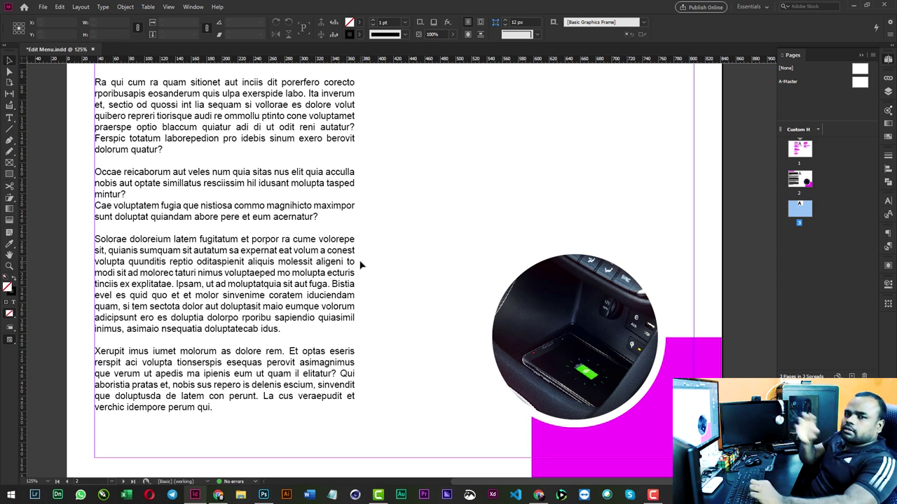
{"action": "scroll", "coordinate": [372, 325], "scroll_direction": "up", "scroll_amount": 3}
{"action": "scroll", "coordinate": [372, 325], "scroll_direction": "up", "scroll_amount": 3}
{"action": "scroll", "coordinate": [194, 299], "scroll_direction": "up", "scroll_amount": 3}
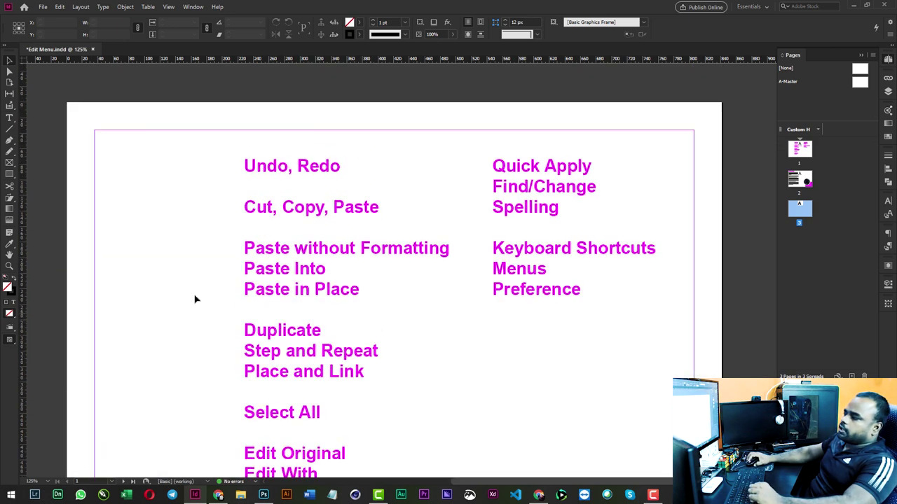
{"action": "scroll", "coordinate": [291, 340], "scroll_direction": "down", "scroll_amount": 2}
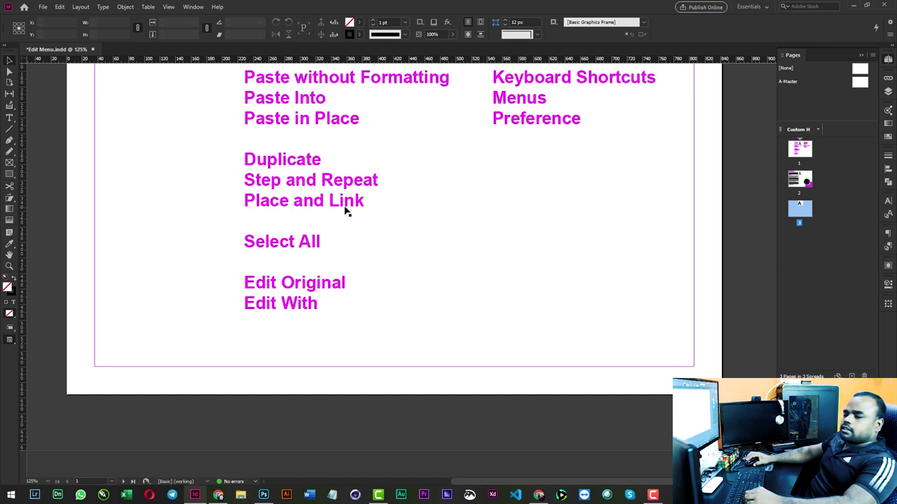
{"action": "scroll", "coordinate": [278, 262], "scroll_direction": "up", "scroll_amount": 3}
{"action": "left_click_drag", "start_coordinate": [137, 164], "coordinate": [325, 380]}
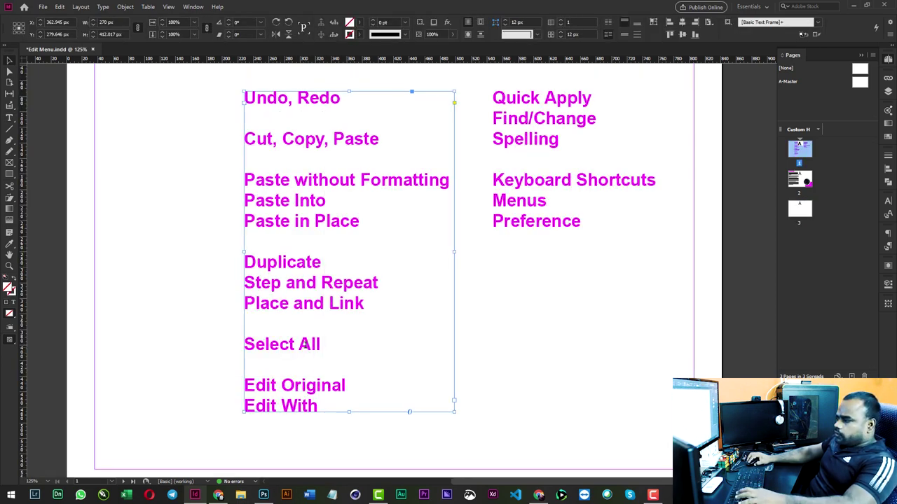
{"action": "double_click", "coordinate": [307, 344]}
{"action": "key", "text": "ctrl+a"}
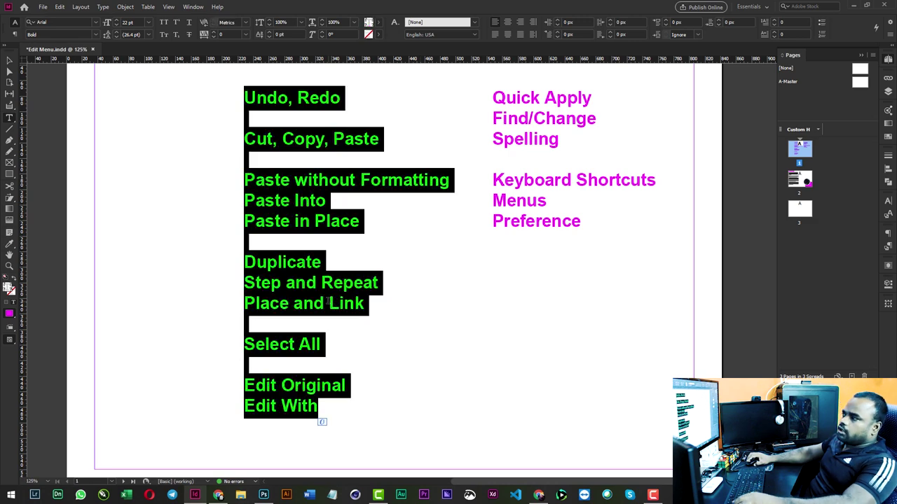
{"action": "key", "text": "Escape"}
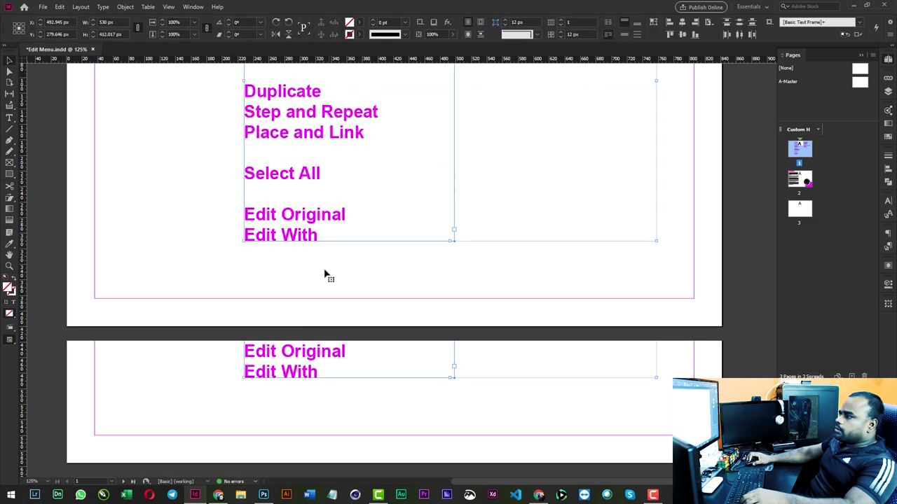
Select just the left Edit-menu list frame, then scroll down to page 2.
{"action": "scroll", "coordinate": [304, 266], "scroll_direction": "down", "scroll_amount": 10}
{"action": "scroll", "coordinate": [303, 266], "scroll_direction": "up", "scroll_amount": 7}
{"action": "scroll", "coordinate": [292, 263], "scroll_direction": "up", "scroll_amount": 3}
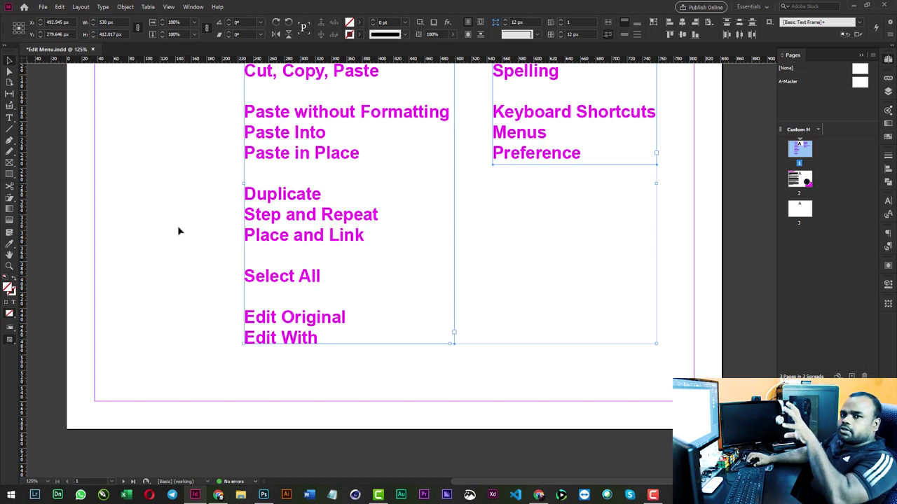
{"action": "scroll", "coordinate": [178, 225], "scroll_direction": "up", "scroll_amount": 3}
{"action": "left_click", "coordinate": [177, 226]}
{"action": "scroll", "coordinate": [253, 300], "scroll_direction": "down", "scroll_amount": 5}
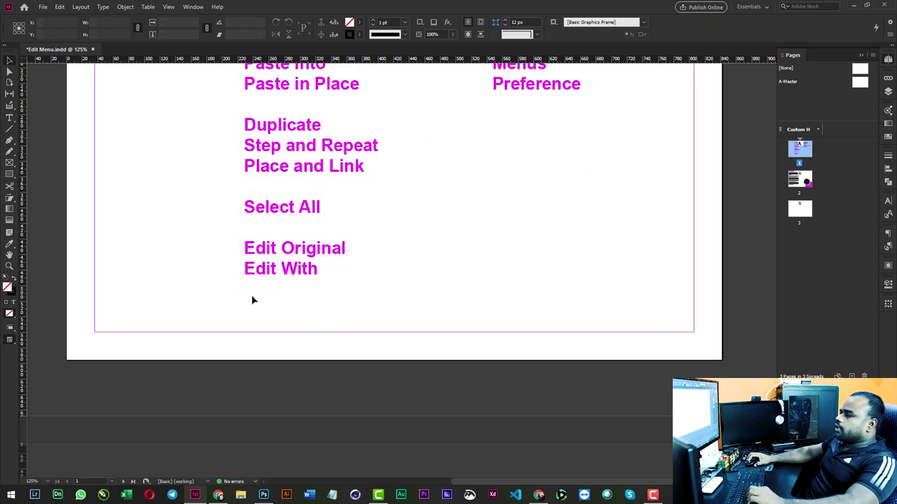
{"action": "left_click", "coordinate": [287, 258]}
{"action": "scroll", "coordinate": [291, 266], "scroll_direction": "down", "scroll_amount": 7}
{"action": "scroll", "coordinate": [336, 284], "scroll_direction": "down", "scroll_amount": 10}
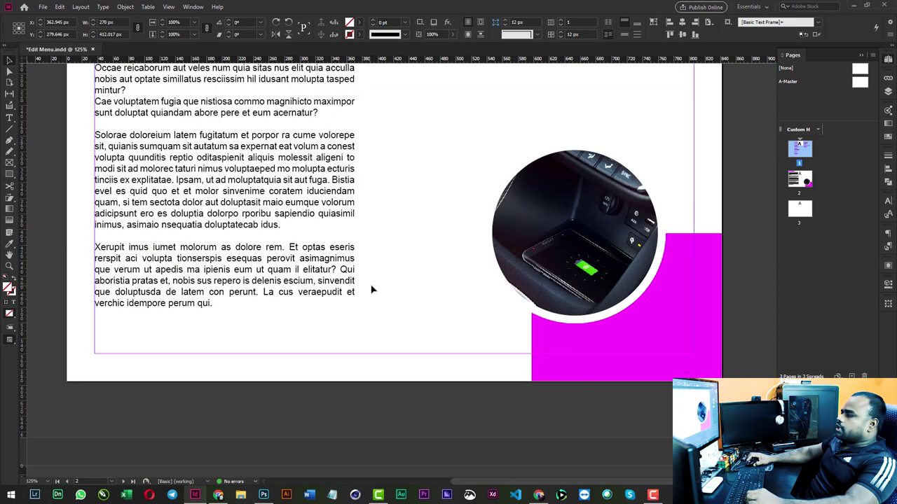
{"action": "scroll", "coordinate": [389, 298], "scroll_direction": "down", "scroll_amount": 10}
{"action": "scroll", "coordinate": [405, 302], "scroll_direction": "down", "scroll_amount": 1}
{"action": "scroll", "coordinate": [413, 279], "scroll_direction": "up", "scroll_amount": 10}
Select the magenta rectangle, then the round car image frame on page 2.
{"action": "left_click", "coordinate": [646, 238]}
{"action": "scroll", "coordinate": [646, 238], "scroll_direction": "up", "scroll_amount": 2}
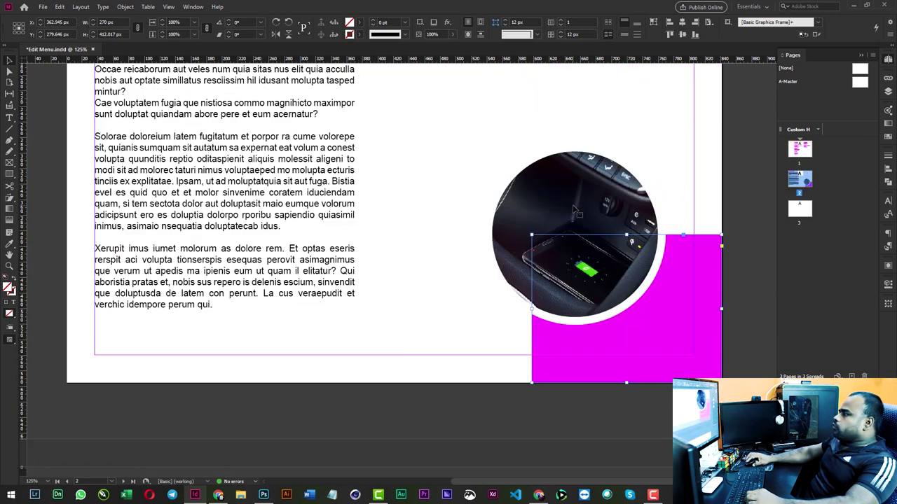
{"action": "scroll", "coordinate": [576, 242], "scroll_direction": "up", "scroll_amount": 2}
{"action": "left_click", "coordinate": [574, 278]}
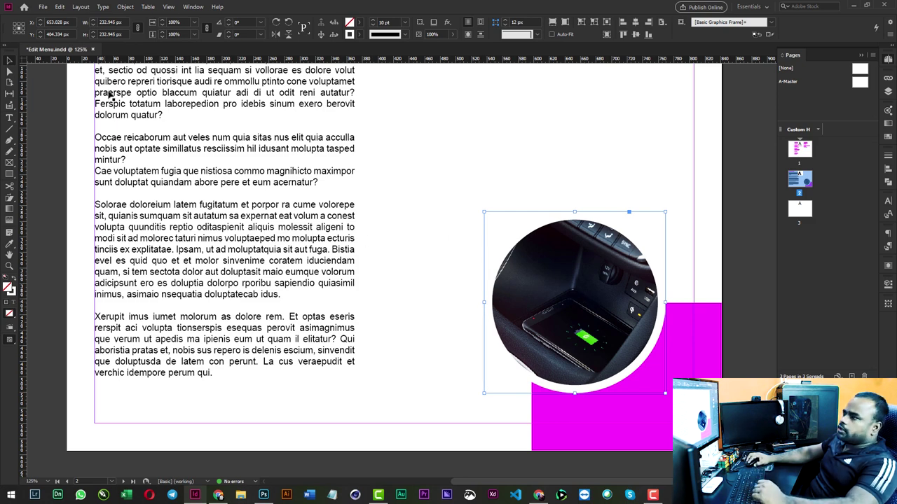
View the car image via Edit Original, close the viewer, and reopen the Edit menu.
{"action": "left_click", "coordinate": [61, 7]}
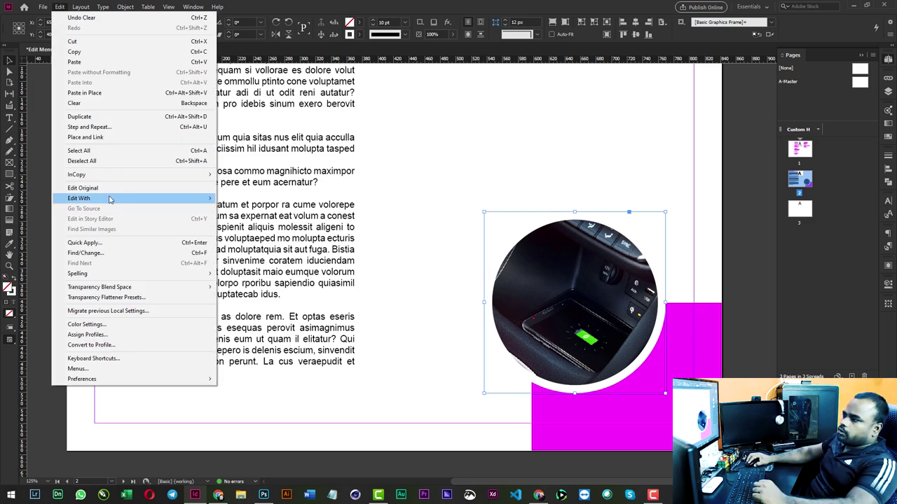
{"action": "left_click", "coordinate": [110, 189]}
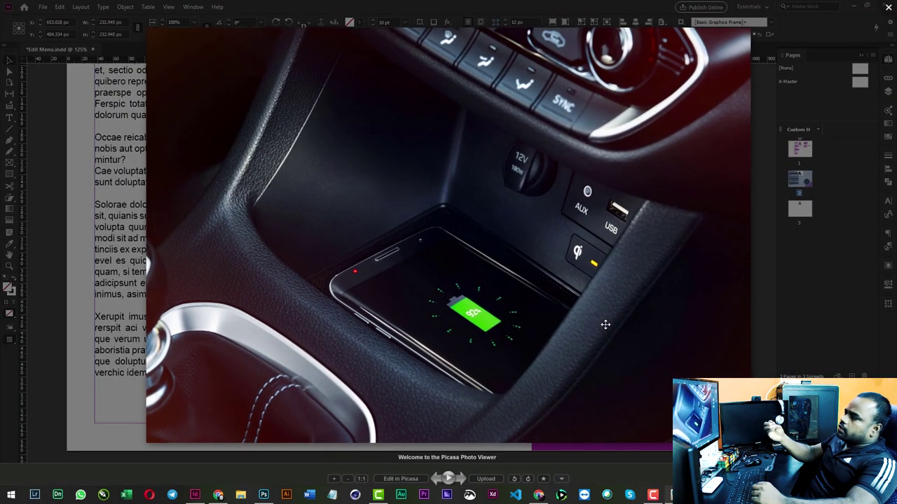
{"action": "key", "text": "Escape"}
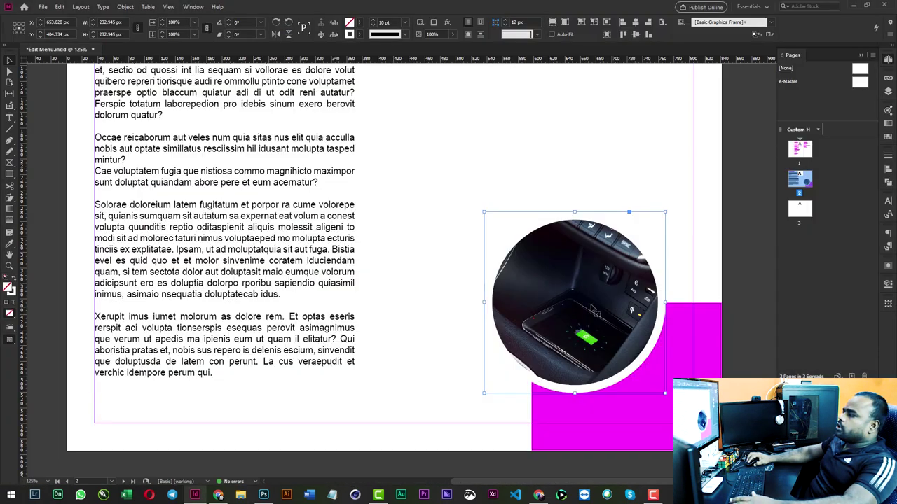
{"action": "scroll", "coordinate": [309, 425], "scroll_direction": "up", "scroll_amount": 5}
{"action": "scroll", "coordinate": [290, 380], "scroll_direction": "down", "scroll_amount": 5}
{"action": "scroll", "coordinate": [516, 336], "scroll_direction": "down", "scroll_amount": 4}
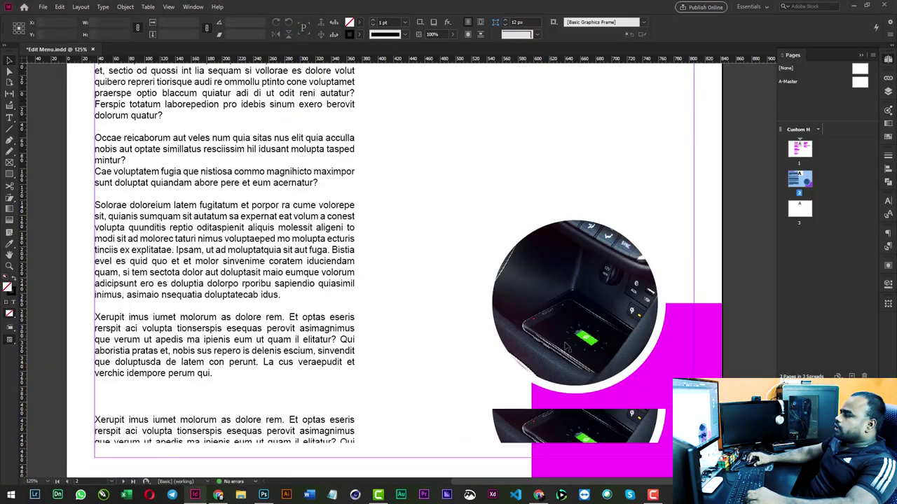
{"action": "left_click", "coordinate": [60, 7]}
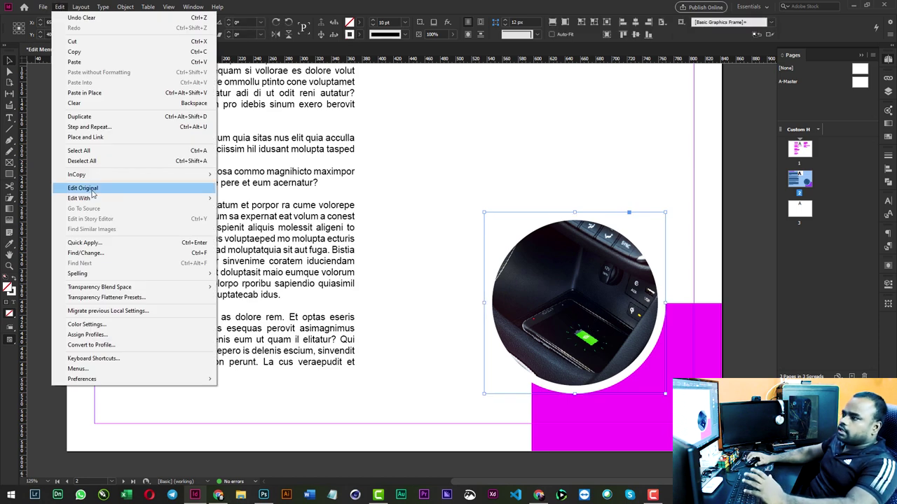
{"action": "mouse_move", "coordinate": [79, 198]}
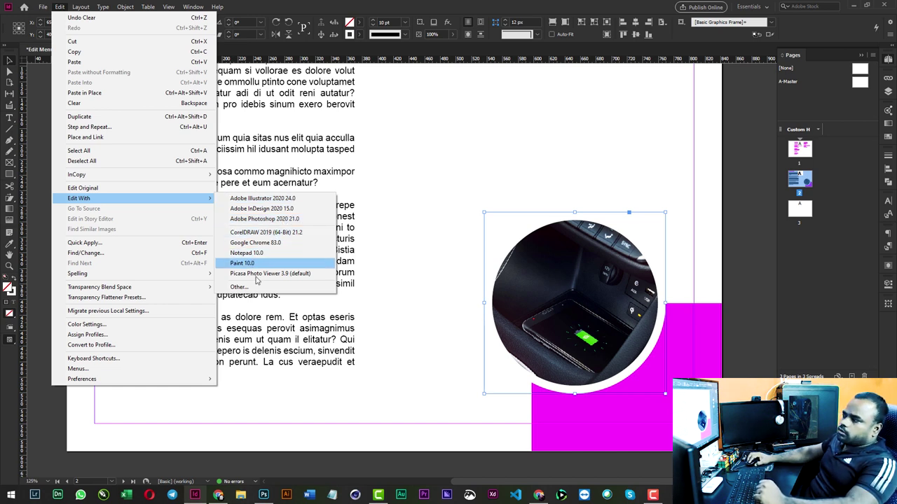
Colorize the car photo in Photoshop (Hue 123, Saturation 25), save as JPEG, return to InDesign.
{"action": "left_click", "coordinate": [314, 221]}
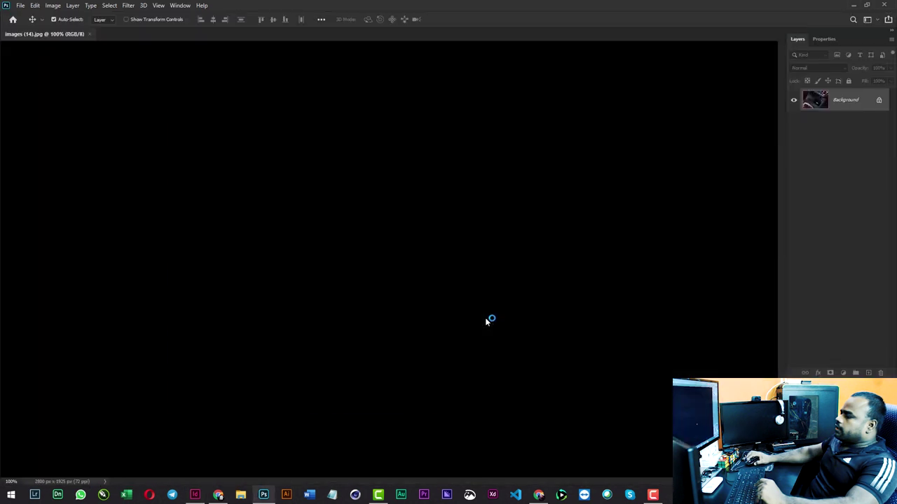
{"action": "key", "text": "ctrl+u"}
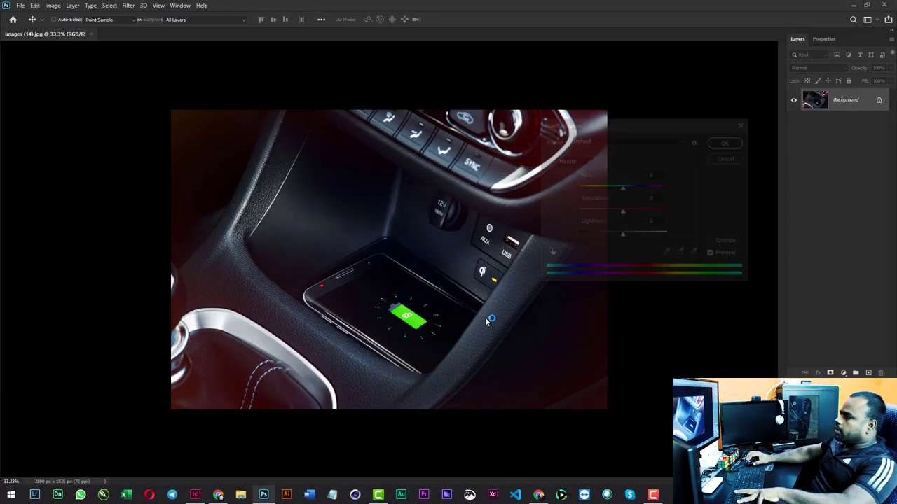
{"action": "mouse_move", "coordinate": [624, 215]}
{"action": "left_mouse_down"}
{"action": "mouse_move", "coordinate": [579, 211]}
{"action": "mouse_move", "coordinate": [622, 211]}
{"action": "mouse_move", "coordinate": [659, 188]}
{"action": "mouse_move", "coordinate": [546, 186]}
{"action": "mouse_move", "coordinate": [610, 196]}
{"action": "left_mouse_up"}
{"action": "left_click", "coordinate": [712, 242]}
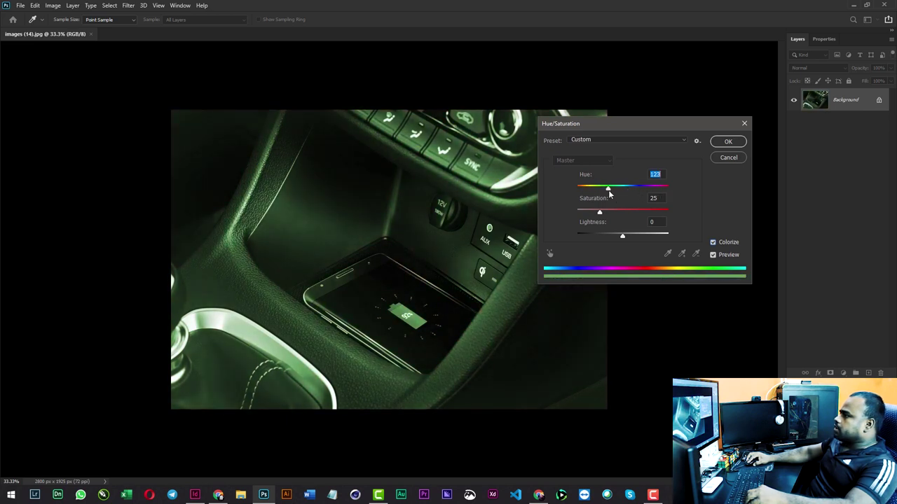
{"action": "left_click", "coordinate": [728, 143]}
{"action": "key", "text": "ctrl+s"}
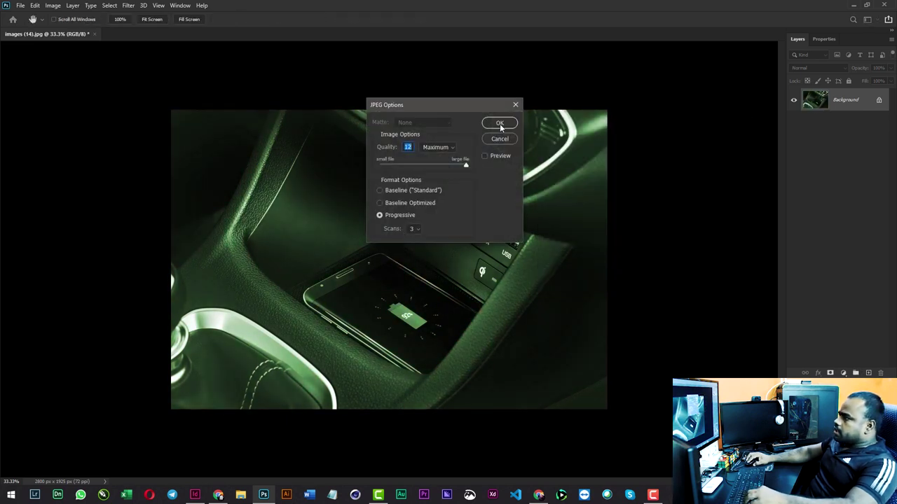
{"action": "left_click", "coordinate": [500, 126]}
{"action": "key", "text": "alt+Tab"}
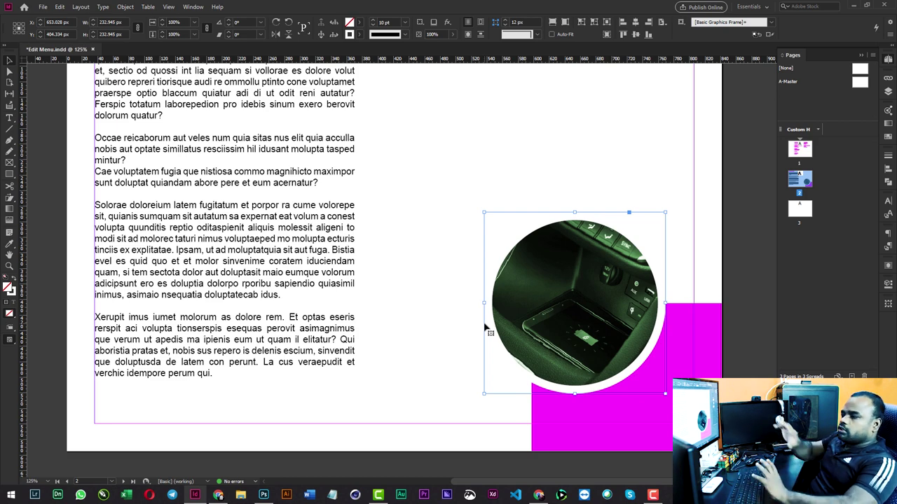
{"action": "scroll", "coordinate": [426, 322], "scroll_direction": "up", "scroll_amount": 1}
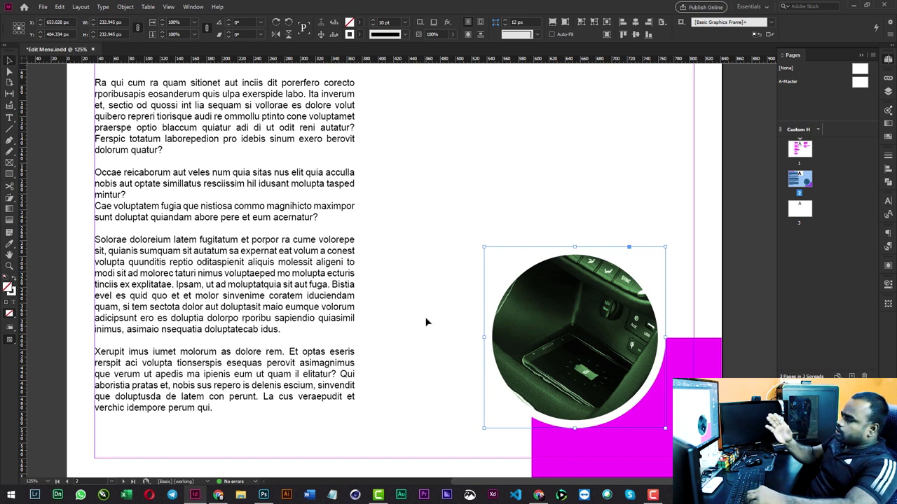
{"action": "scroll", "coordinate": [426, 322], "scroll_direction": "up", "scroll_amount": 1}
{"action": "mouse_move", "coordinate": [461, 226]}
{"action": "left_mouse_down"}
{"action": "mouse_move", "coordinate": [687, 338]}
{"action": "mouse_move", "coordinate": [684, 329]}
{"action": "left_mouse_up"}
On page 1, draw a text frame containing 'Heading Here'.
{"action": "left_click", "coordinate": [471, 195]}
{"action": "key", "text": "shift+Page_Up"}
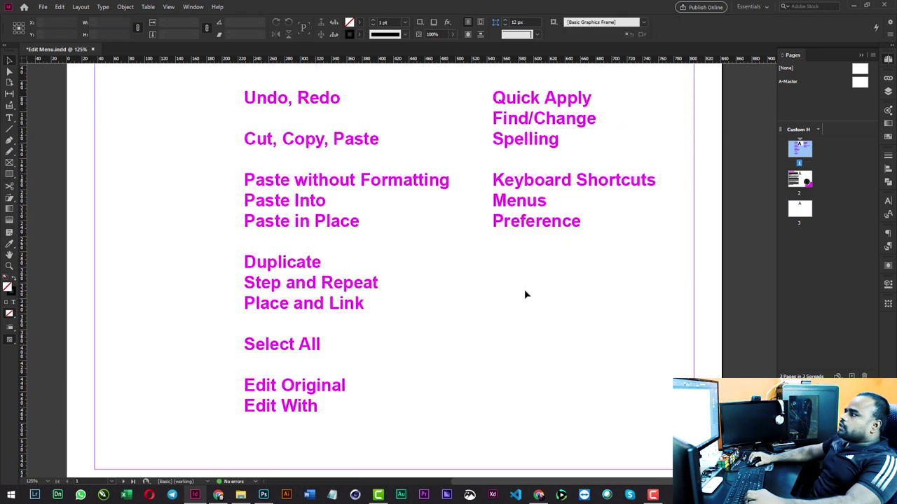
{"action": "key", "text": "t"}
{"action": "scroll", "coordinate": [500, 337], "scroll_direction": "down", "scroll_amount": 1}
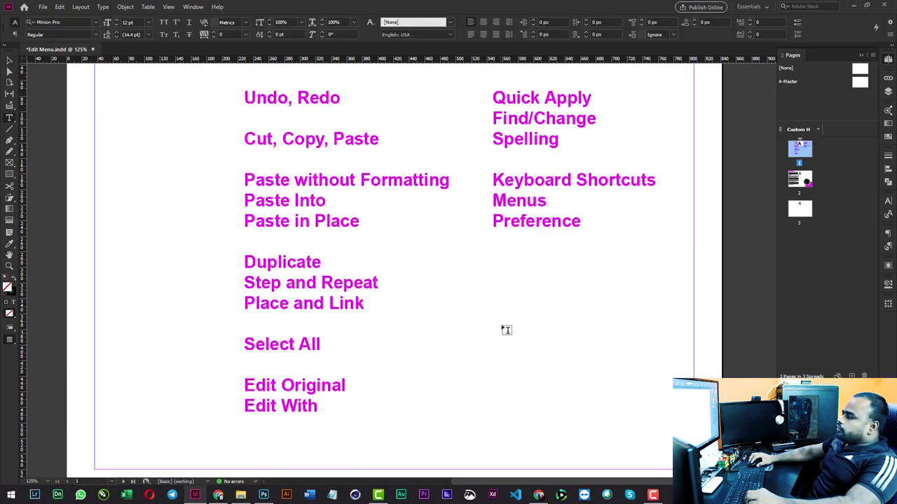
{"action": "left_click_drag", "start_coordinate": [496, 324], "coordinate": [640, 388]}
{"action": "type", "text": "HEAD"}
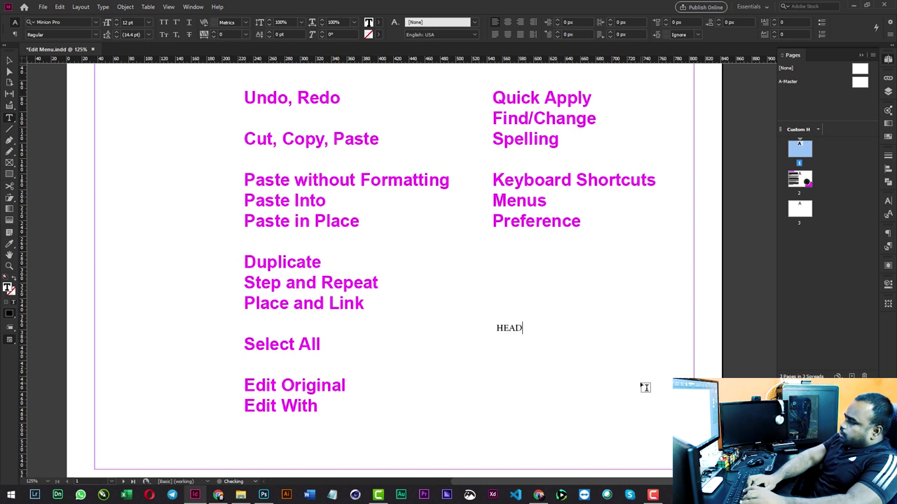
{"action": "type", "text": "ING"}
{"action": "key", "text": "ctrl+a"}
{"action": "type", "text": "Heading Her"}
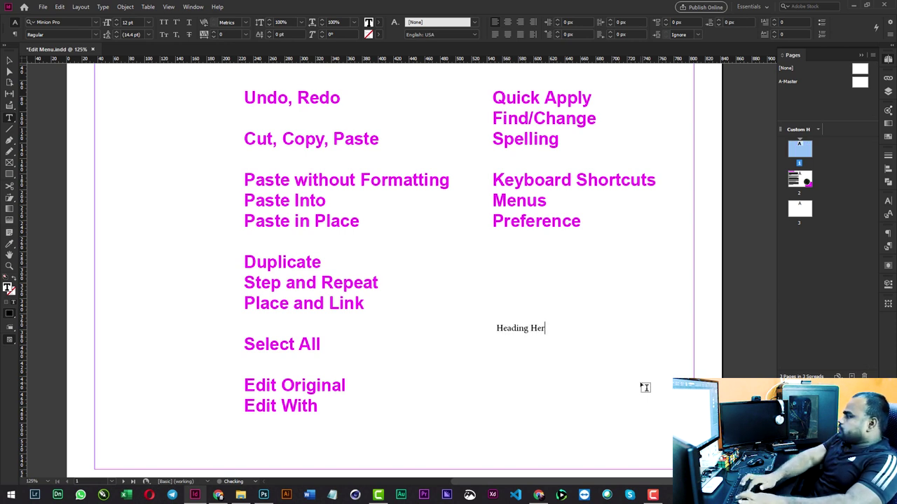
{"action": "type", "text": "e"}
{"action": "key", "text": "ctrl+a"}
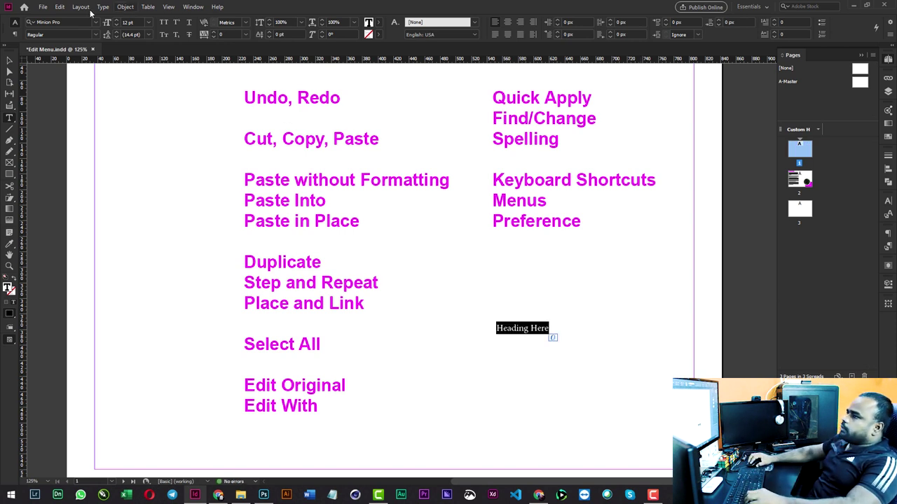
Apply a paragraph style to 'Heading Here' using Quick Apply.
{"action": "left_click", "coordinate": [59, 7]}
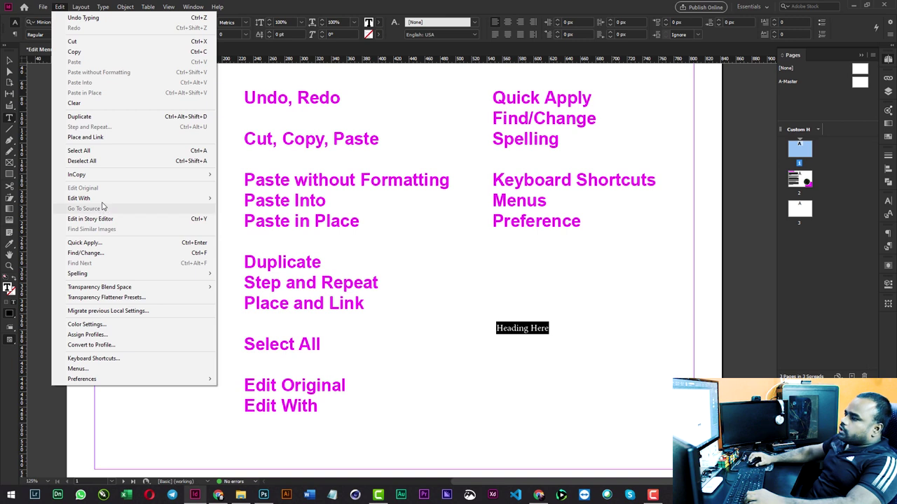
{"action": "left_click", "coordinate": [99, 243]}
{"action": "left_click_drag", "start_coordinate": [491, 225], "coordinate": [208, 216]}
{"action": "left_click", "coordinate": [211, 288]}
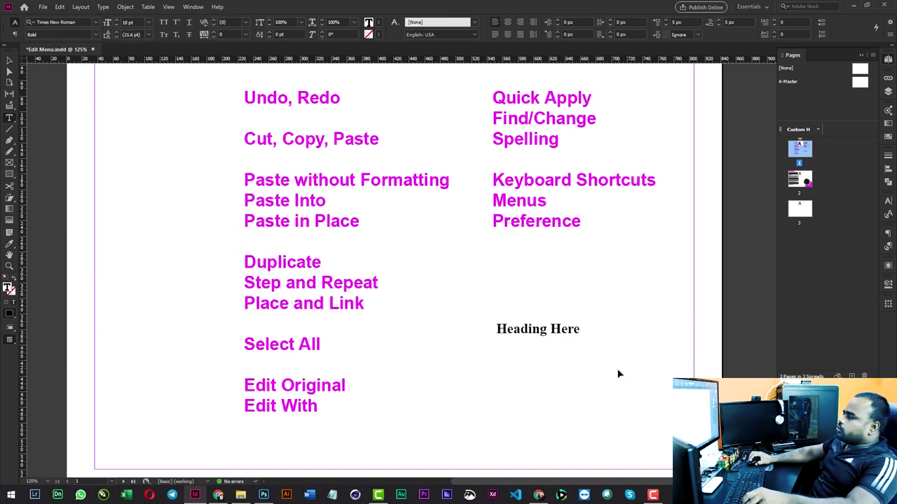
{"action": "key", "text": "ctrl+a"}
{"action": "key", "text": "ctrl+Return"}
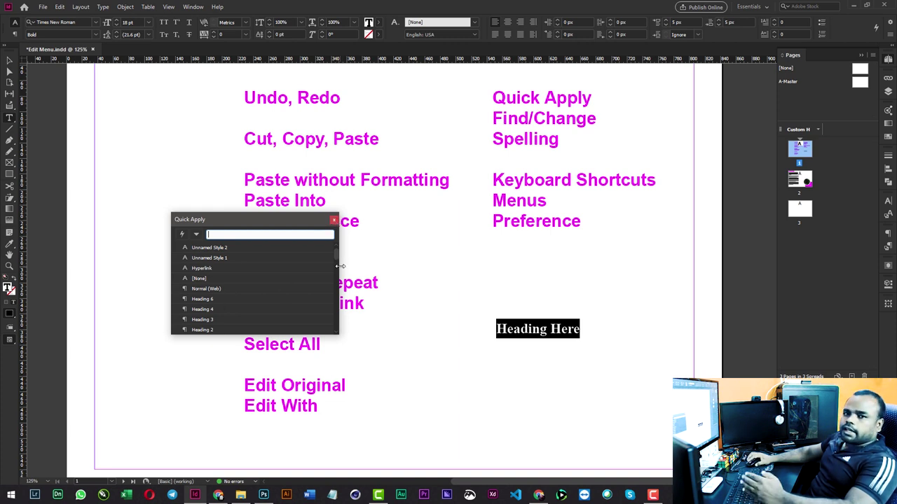
{"action": "scroll", "coordinate": [210, 299], "scroll_direction": "down", "scroll_amount": 1}
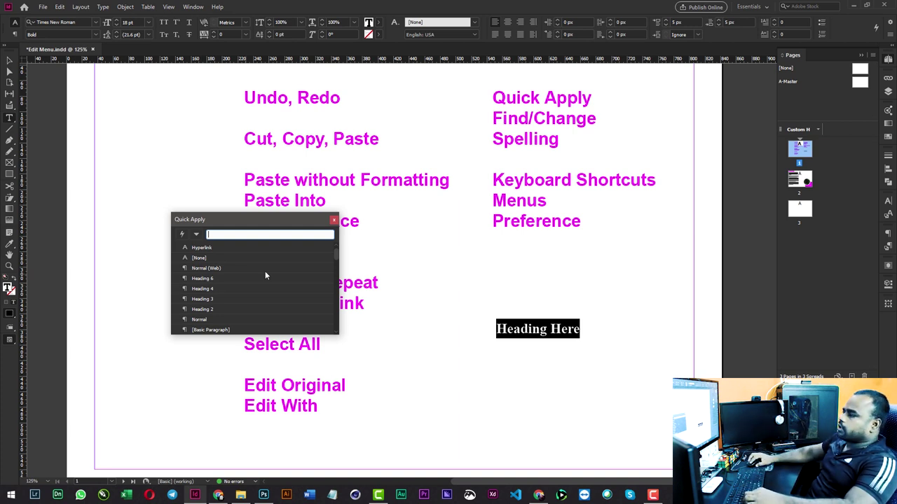
{"action": "left_click", "coordinate": [334, 221]}
Delete the Heading Here text frame.
{"action": "left_click", "coordinate": [547, 120]}
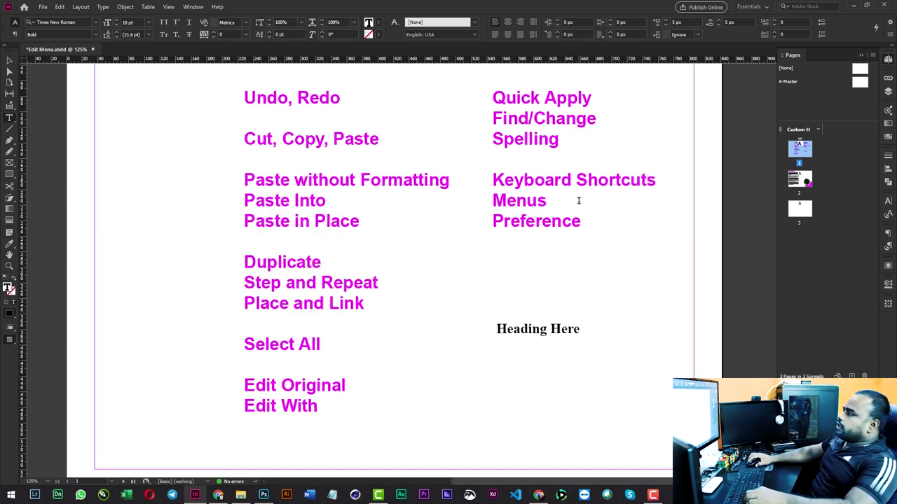
{"action": "key", "text": "Escape"}
{"action": "left_click", "coordinate": [550, 360]}
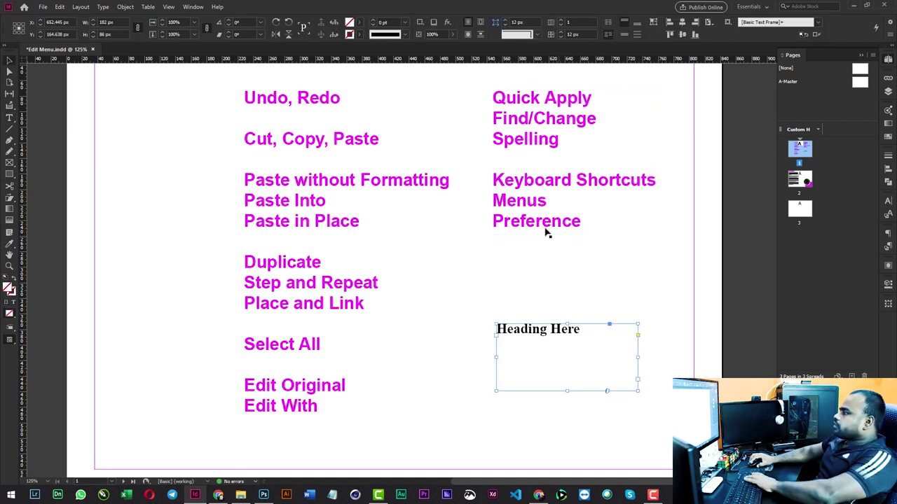
{"action": "key", "text": "Delete"}
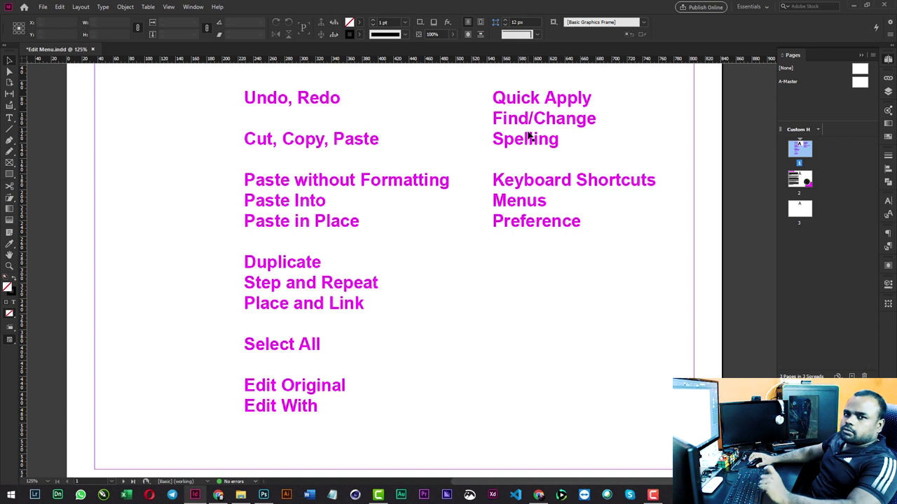
Misspell Redo as 'Reedo' by inserting an extra 'e', then select the left column frame.
{"action": "key", "text": "t"}
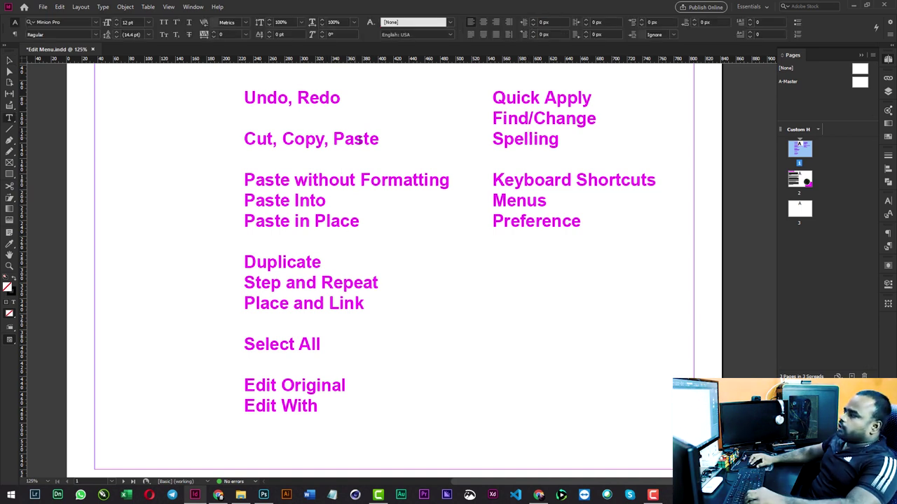
{"action": "left_click", "coordinate": [369, 138]}
{"action": "left_click", "coordinate": [316, 138]}
{"action": "type", "text": "h"}
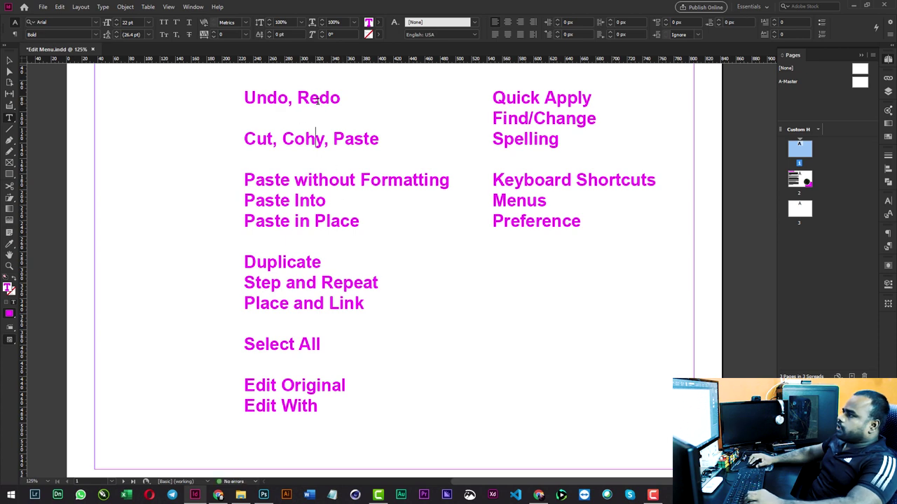
{"action": "left_click", "coordinate": [318, 98]}
{"action": "type", "text": "e"}
{"action": "key", "text": "Escape"}
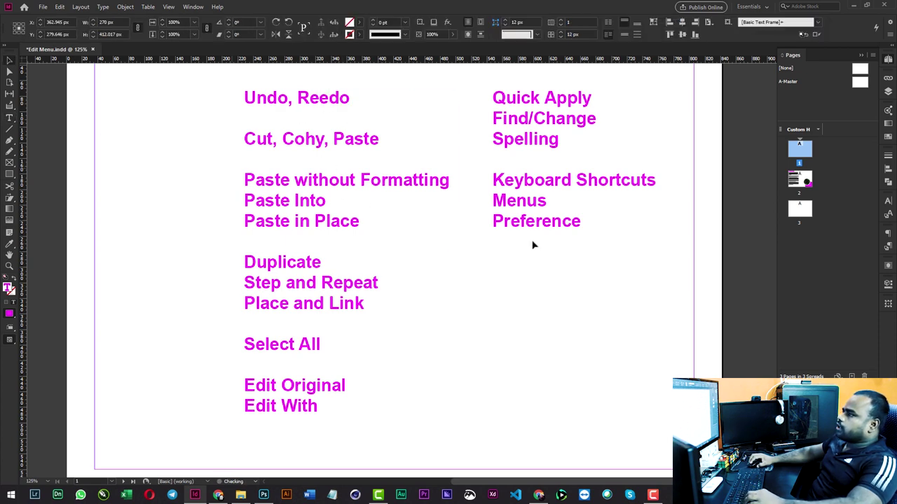
{"action": "left_click", "coordinate": [533, 224]}
{"action": "left_click", "coordinate": [255, 187]}
Run Check Spelling, correcting Reedo to Redo and Cohy to Copy.
{"action": "left_click", "coordinate": [60, 7]}
{"action": "mouse_move", "coordinate": [105, 273]}
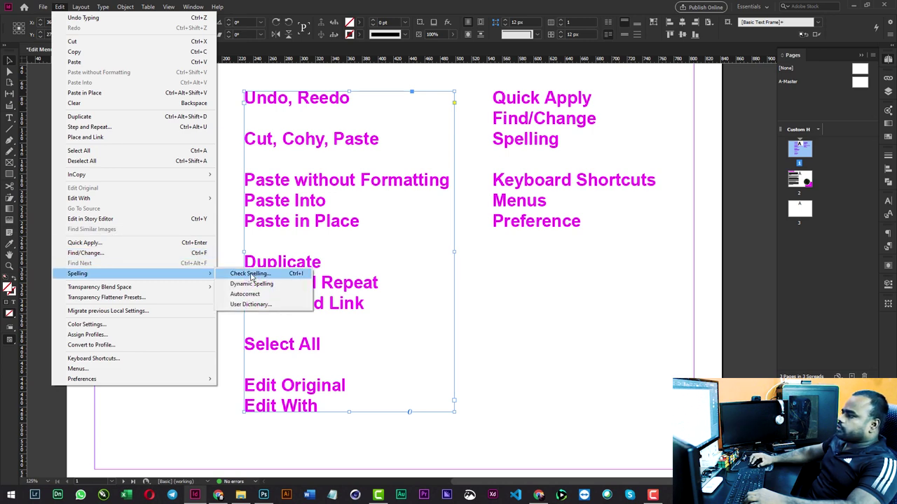
{"action": "left_click", "coordinate": [249, 274]}
{"action": "left_click_drag", "start_coordinate": [549, 202], "coordinate": [552, 206]}
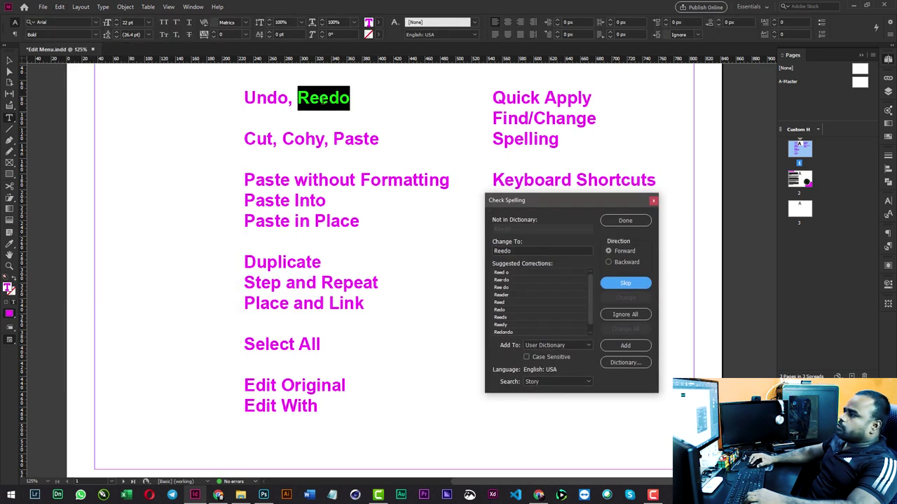
{"action": "left_click", "coordinate": [500, 309]}
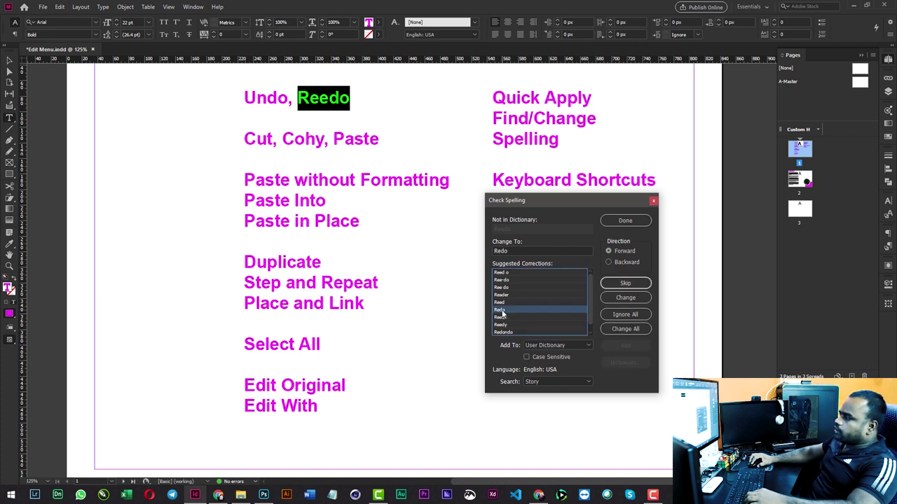
{"action": "left_click", "coordinate": [625, 298]}
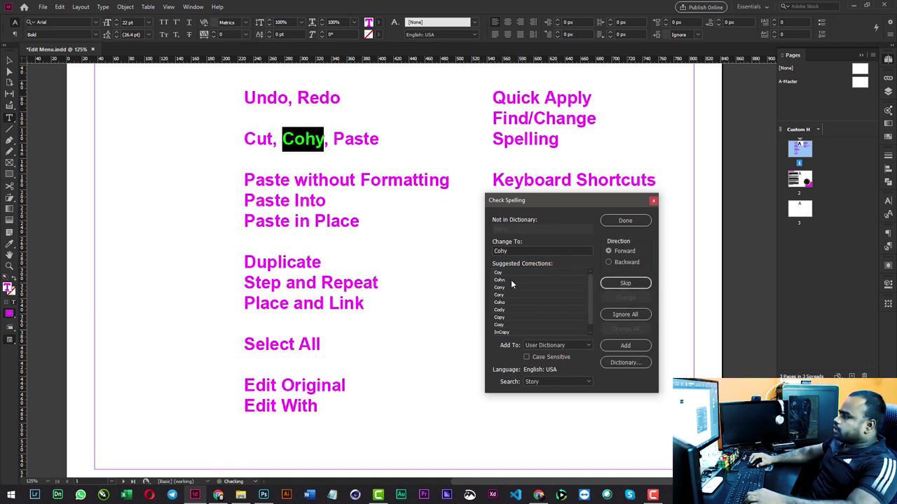
{"action": "left_click", "coordinate": [510, 318]}
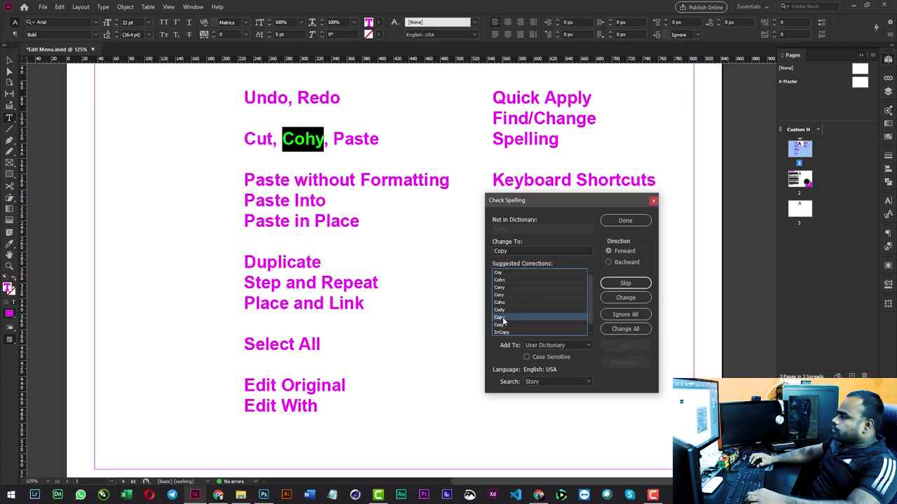
{"action": "left_click", "coordinate": [625, 298]}
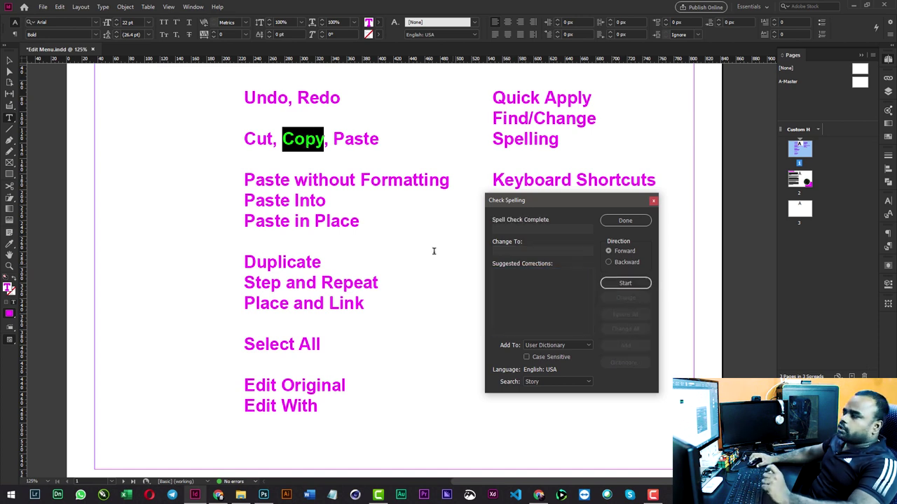
{"action": "left_click", "coordinate": [625, 220]}
{"action": "left_click", "coordinate": [340, 184]}
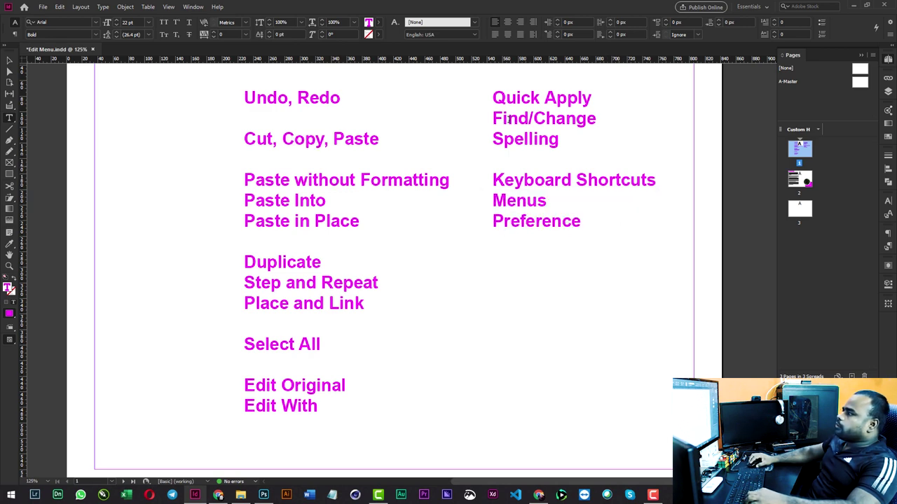
Use Find/Change to replace 'copy' with 'copies', so the line reads Cut, Copies, Paste.
{"action": "left_click", "coordinate": [60, 6]}
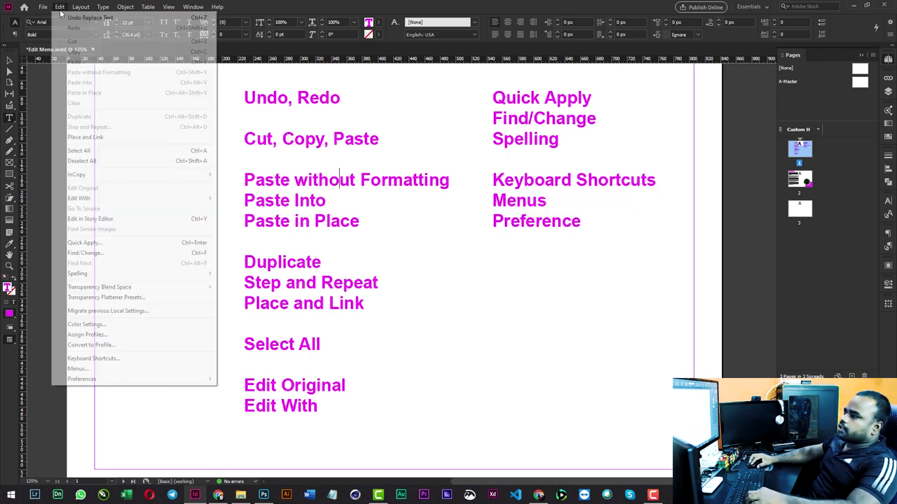
{"action": "left_click", "coordinate": [108, 253]}
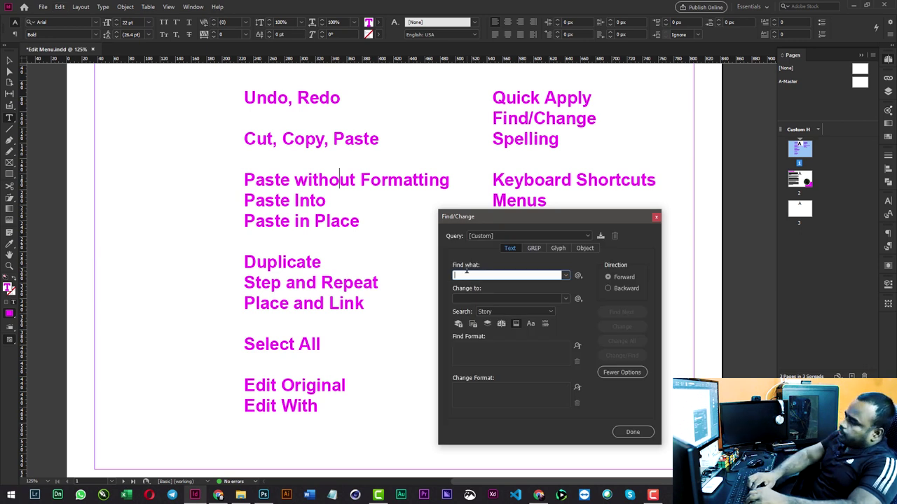
{"action": "type", "text": "copy"}
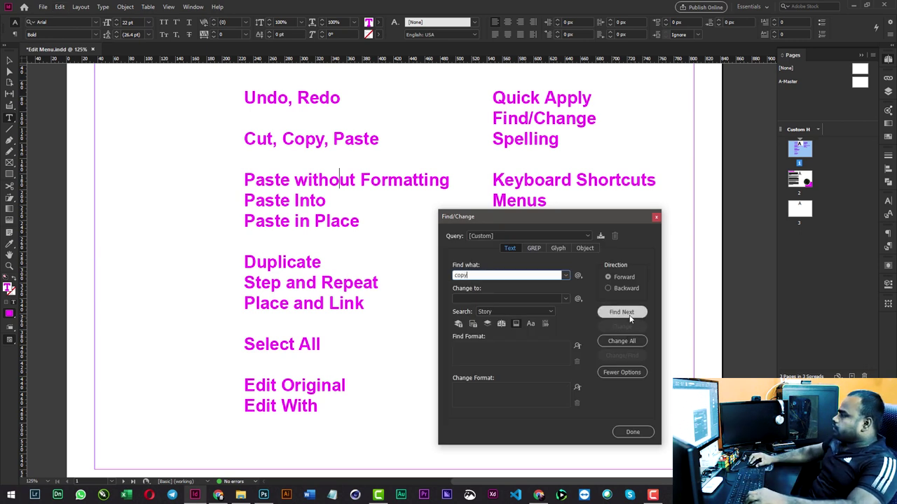
{"action": "left_click", "coordinate": [621, 312]}
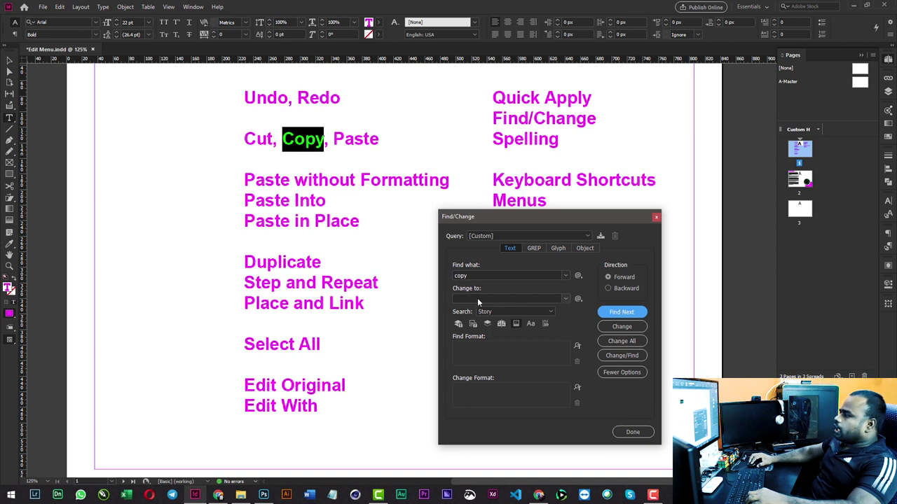
{"action": "left_click", "coordinate": [456, 298]}
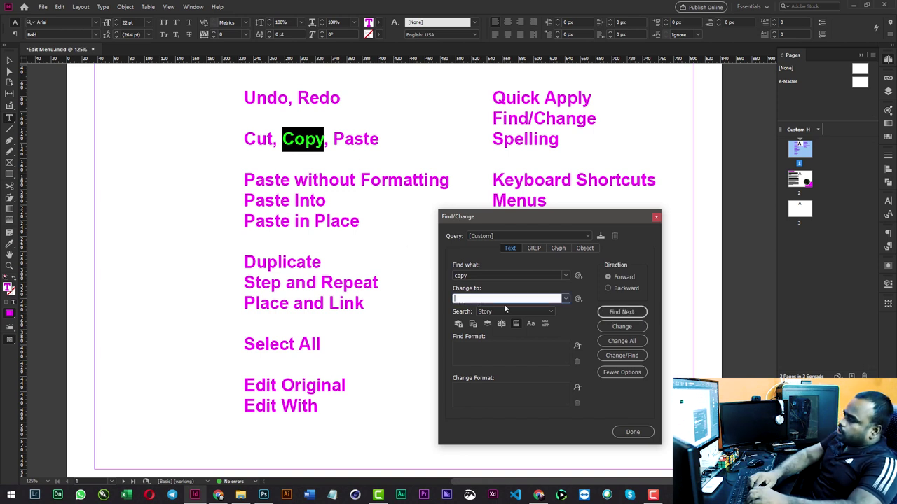
{"action": "type", "text": "copies"}
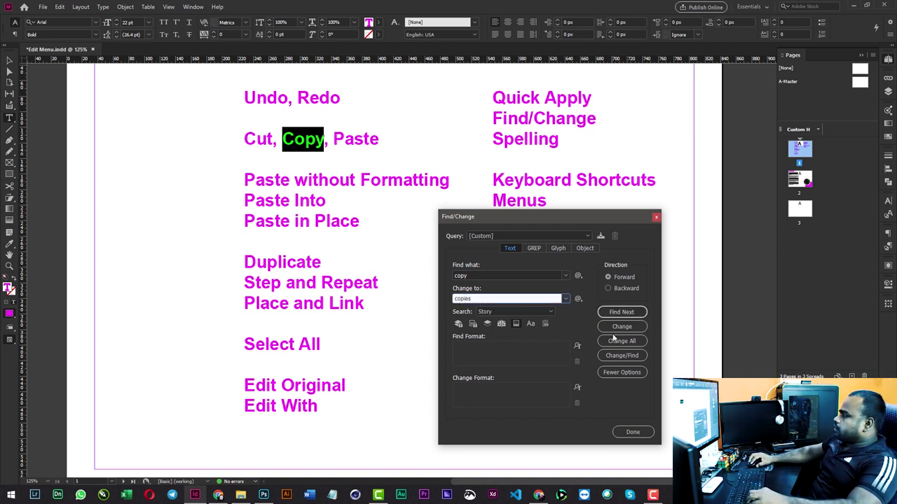
{"action": "left_click", "coordinate": [619, 327]}
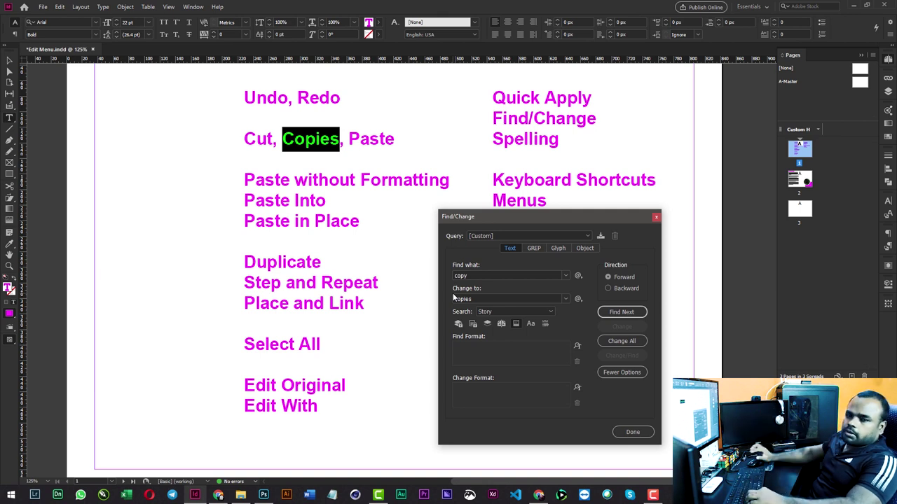
{"action": "key", "text": "Escape"}
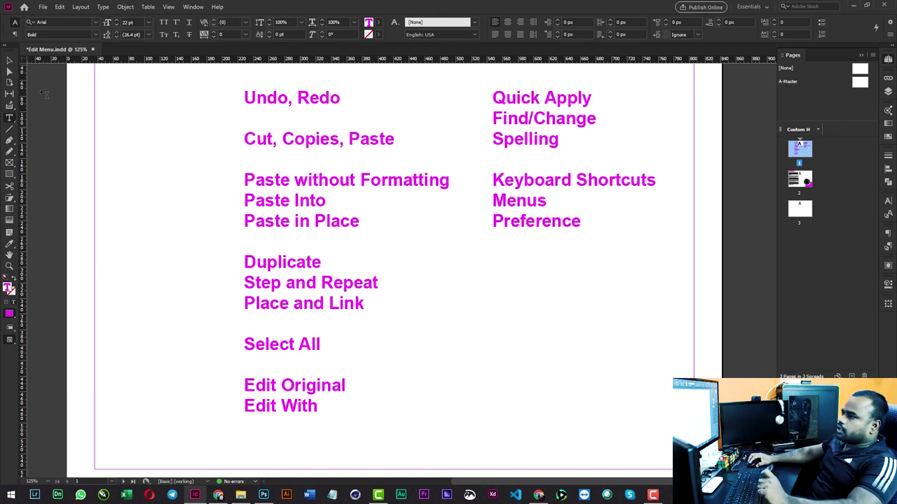
With the Selection tool, select the right-column frame, glance at Layout, then show the Edit menu.
{"action": "left_click", "coordinate": [9, 63]}
{"action": "left_click", "coordinate": [517, 282]}
{"action": "left_click", "coordinate": [589, 223]}
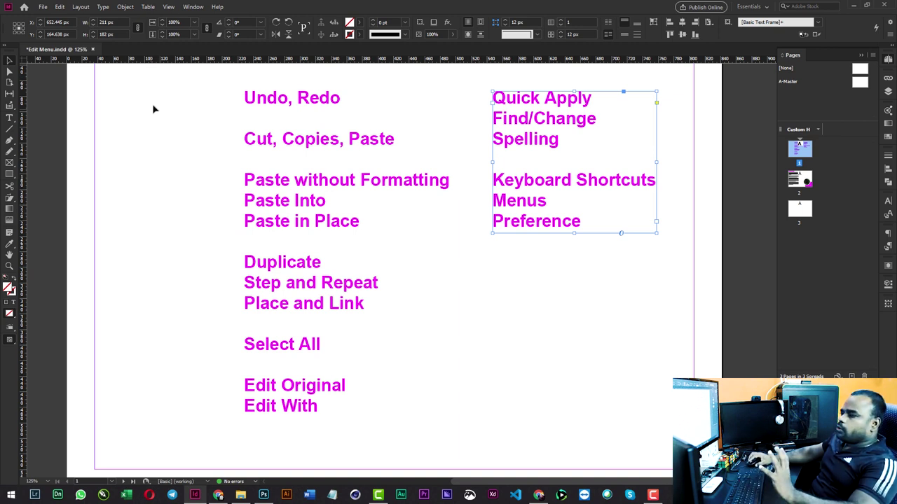
{"action": "left_click", "coordinate": [76, 9]}
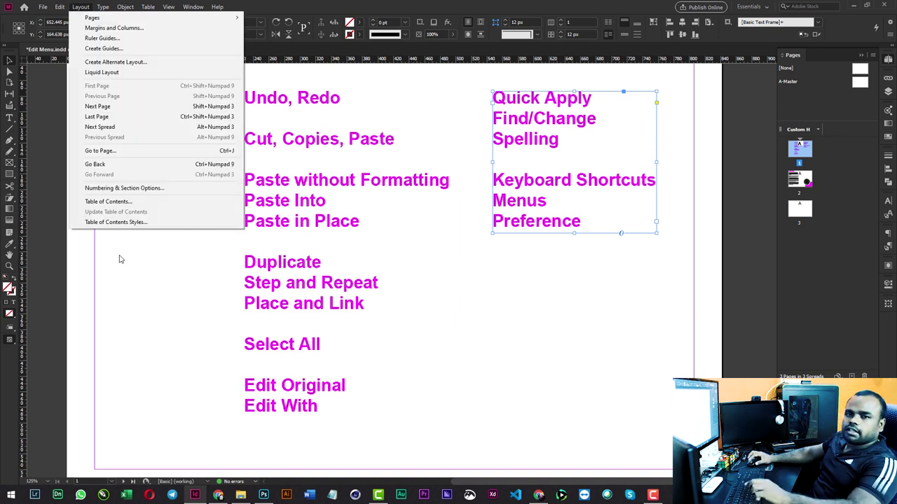
{"action": "left_click", "coordinate": [529, 353]}
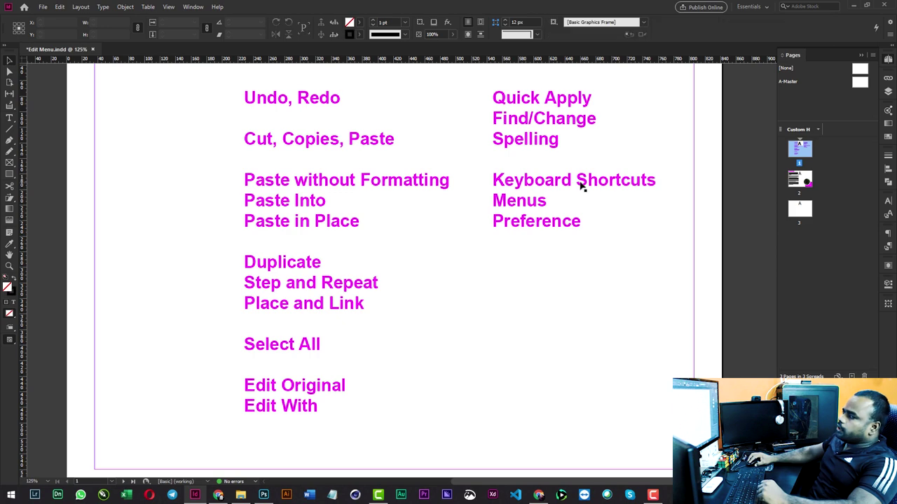
{"action": "left_click", "coordinate": [581, 186]}
{"action": "left_click", "coordinate": [61, 7]}
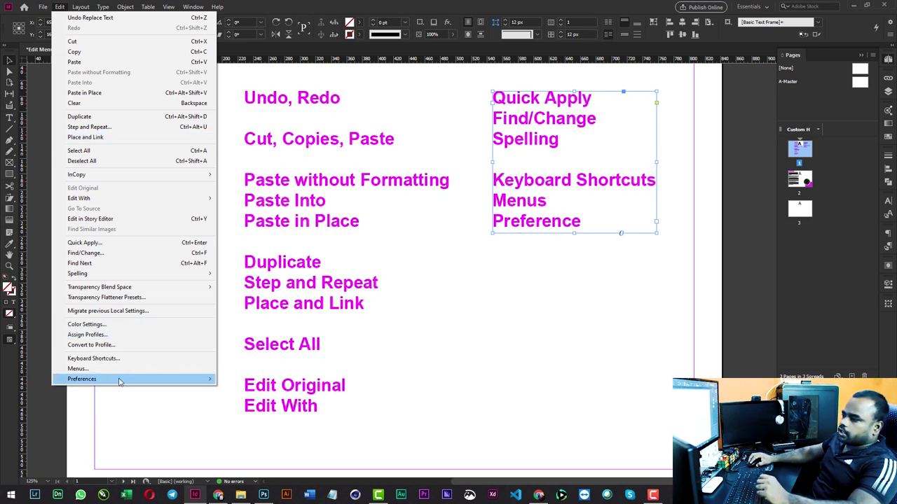
Show the Edit Menu product area in Keyboard Shortcuts and scroll through its commands.
{"action": "left_click", "coordinate": [88, 358]}
{"action": "left_click_drag", "start_coordinate": [333, 165], "coordinate": [289, 163]}
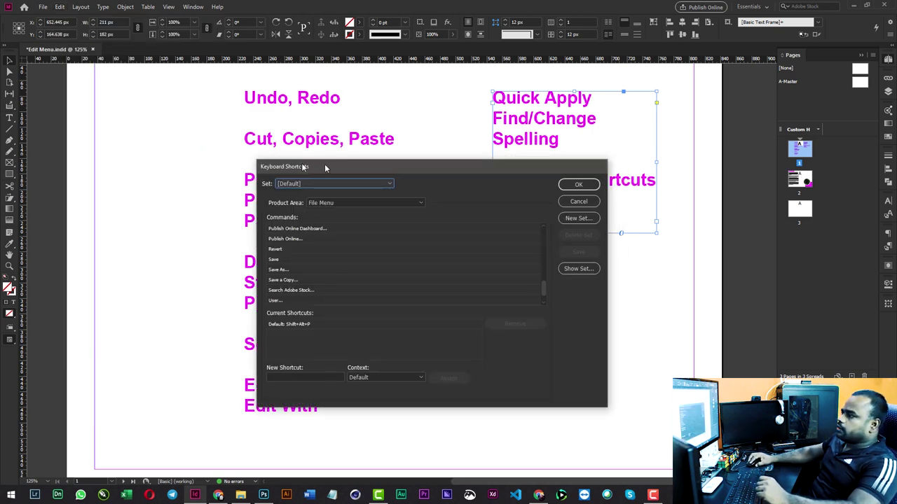
{"action": "left_click", "coordinate": [311, 201]}
{"action": "left_click", "coordinate": [301, 220]}
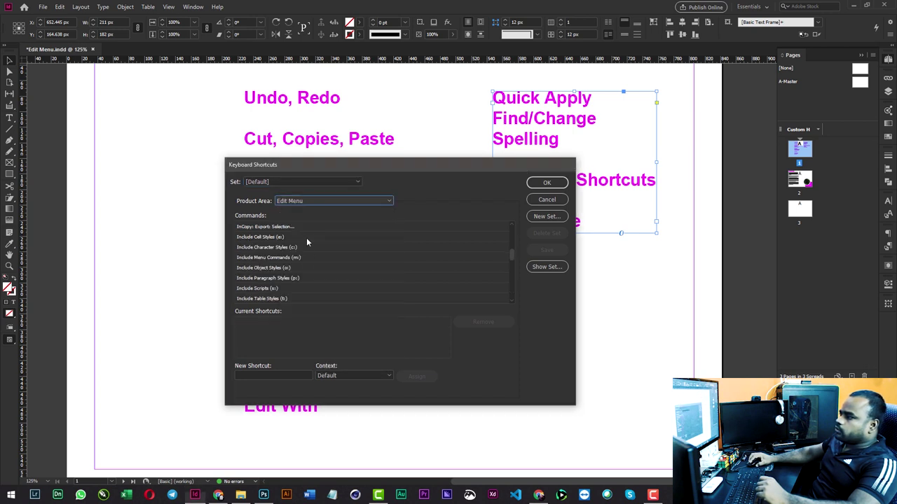
{"action": "scroll", "coordinate": [262, 287], "scroll_direction": "down", "scroll_amount": 3}
{"action": "scroll", "coordinate": [263, 289], "scroll_direction": "down", "scroll_amount": 1}
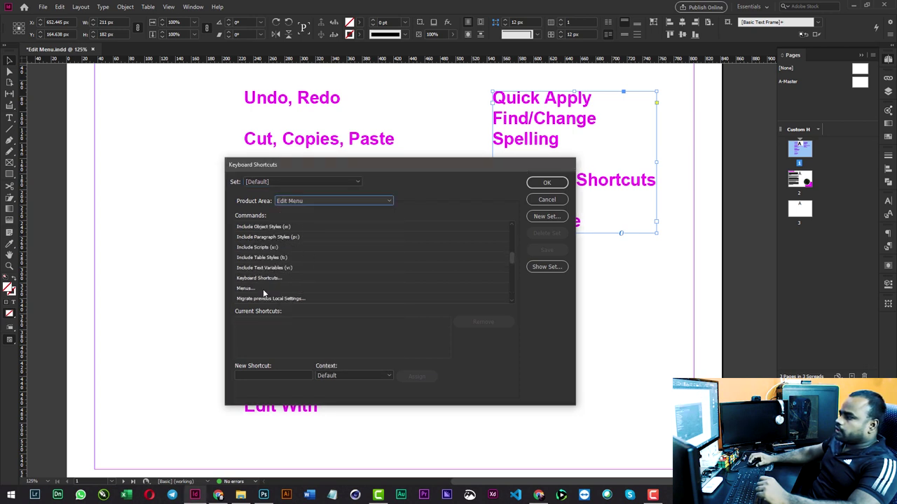
{"action": "scroll", "coordinate": [263, 289], "scroll_direction": "down", "scroll_amount": 1}
{"action": "scroll", "coordinate": [262, 289], "scroll_direction": "down", "scroll_amount": 2}
{"action": "scroll", "coordinate": [262, 286], "scroll_direction": "down", "scroll_amount": 1}
{"action": "scroll", "coordinate": [262, 287], "scroll_direction": "down", "scroll_amount": 2}
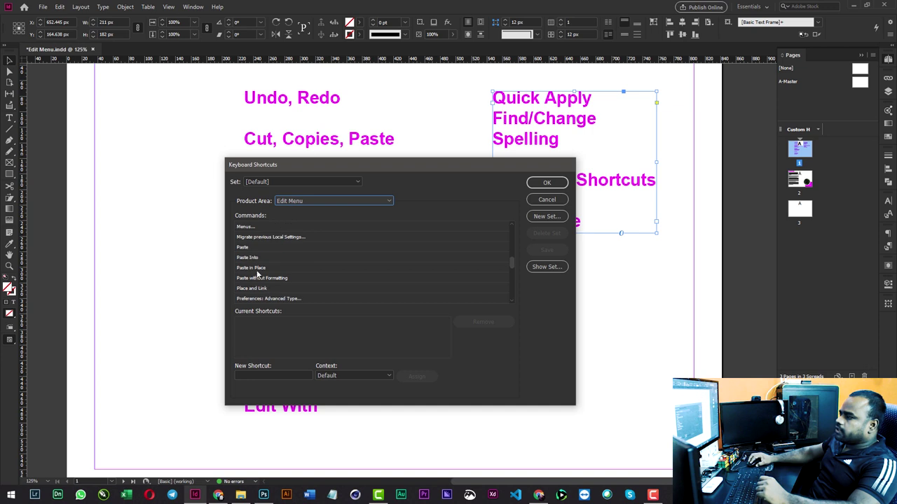
Assign Ctrl+Alt+Shift+Q to Place and Link, saving it in a new custom shortcut set.
{"action": "left_click", "coordinate": [251, 268]}
{"action": "left_click", "coordinate": [259, 288]}
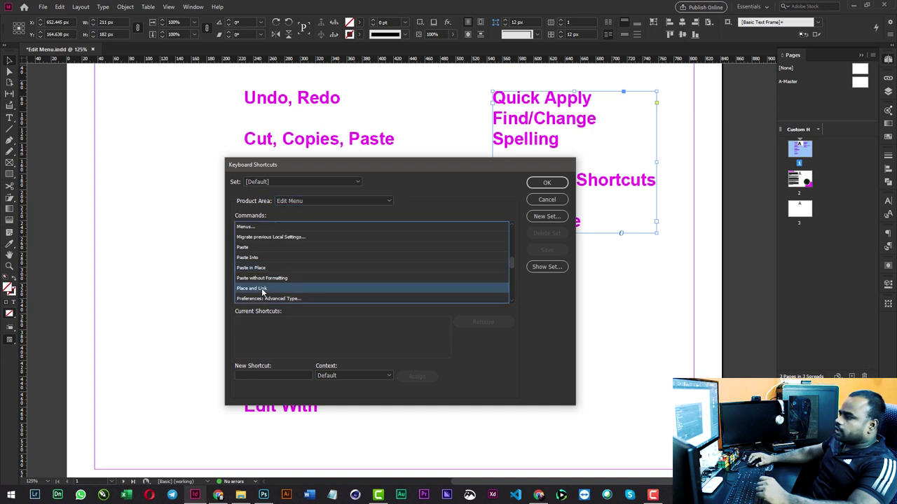
{"action": "left_click", "coordinate": [261, 269]}
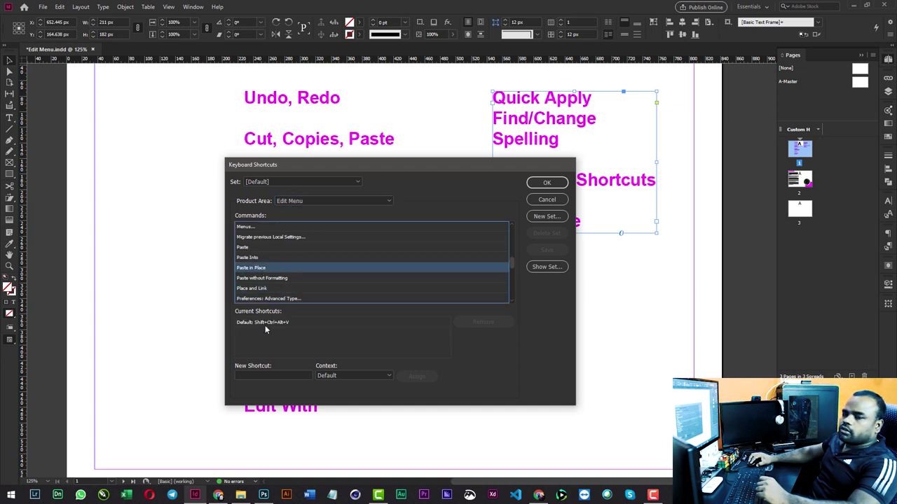
{"action": "left_click", "coordinate": [257, 289]}
{"action": "left_click", "coordinate": [266, 375]}
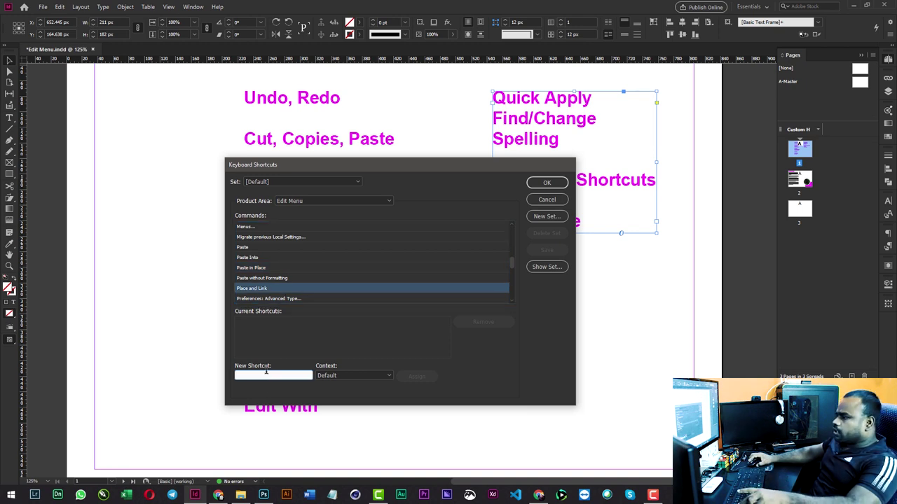
{"action": "key", "text": "ctrl+alt+shift+q"}
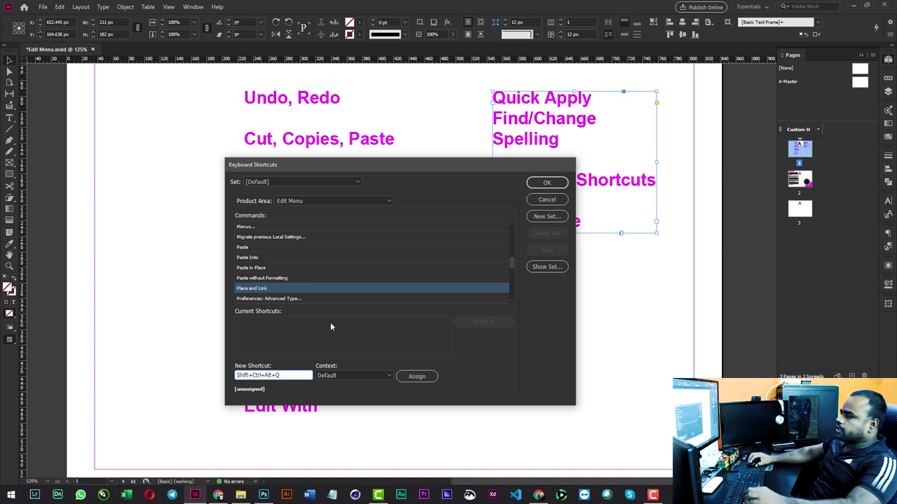
{"action": "left_click", "coordinate": [547, 217]}
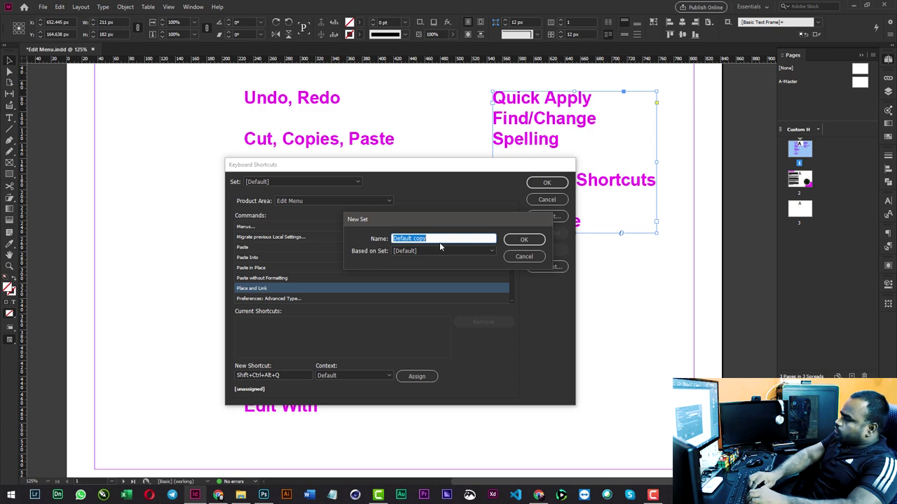
{"action": "type", "text": "Kumar"}
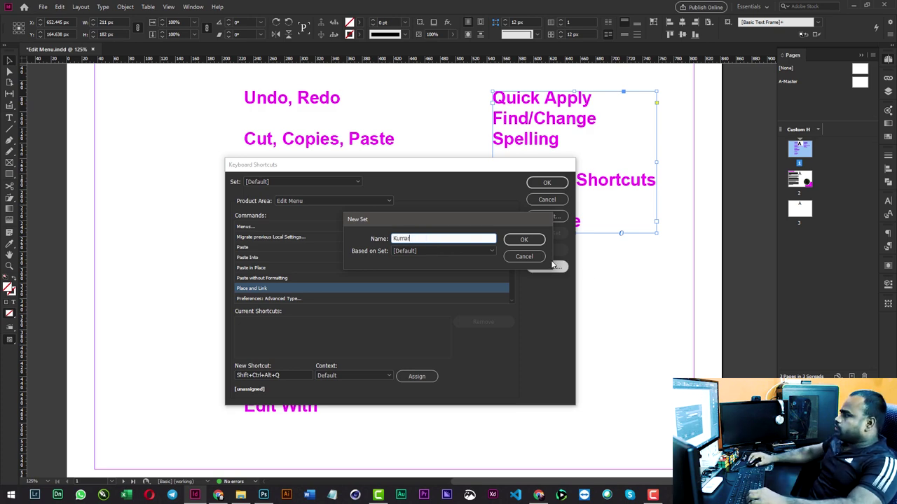
{"action": "left_click", "coordinate": [524, 240]}
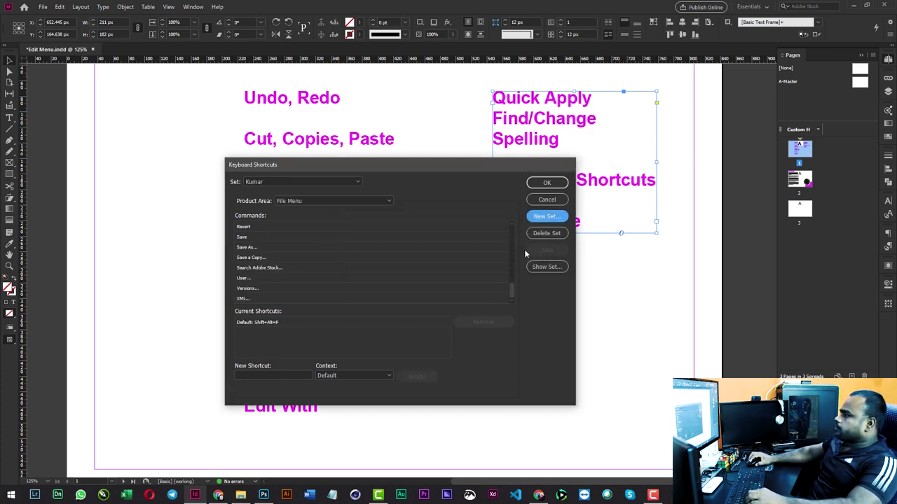
{"action": "left_click", "coordinate": [548, 184]}
Recheck the Edit menu and the product area list, then dismiss Keyboard Shortcuts for Menus.
{"action": "left_click", "coordinate": [440, 289]}
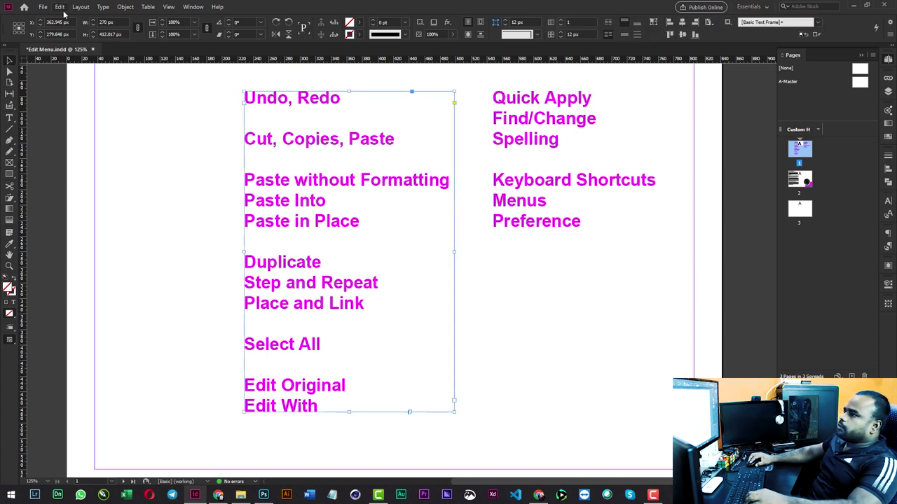
{"action": "left_click", "coordinate": [60, 7]}
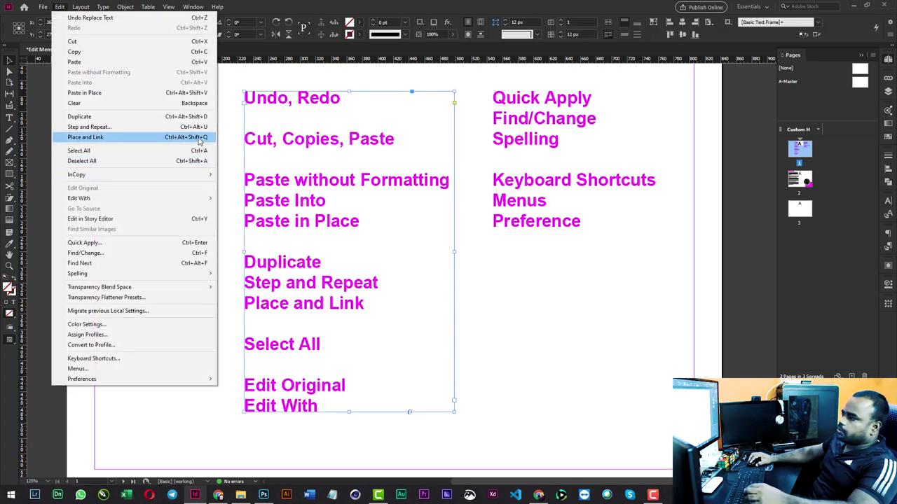
{"action": "left_click", "coordinate": [614, 148]}
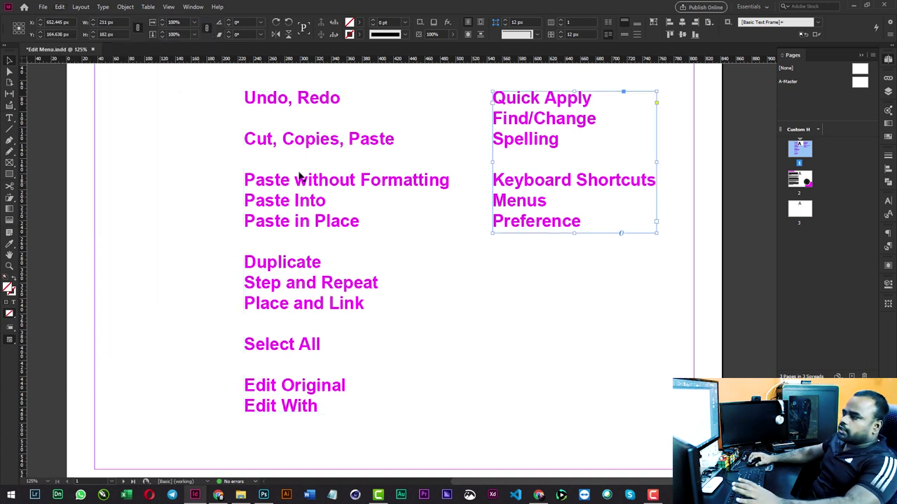
{"action": "left_click_drag", "start_coordinate": [194, 162], "coordinate": [317, 293]}
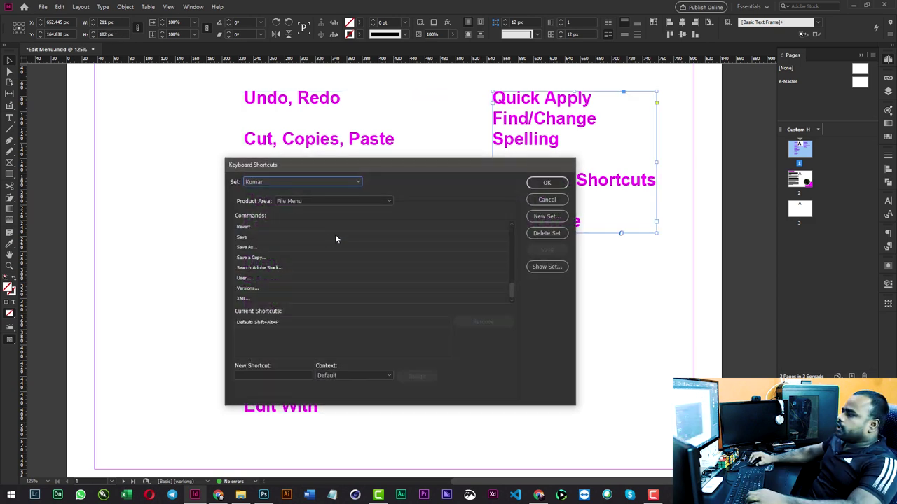
{"action": "left_click", "coordinate": [316, 199]}
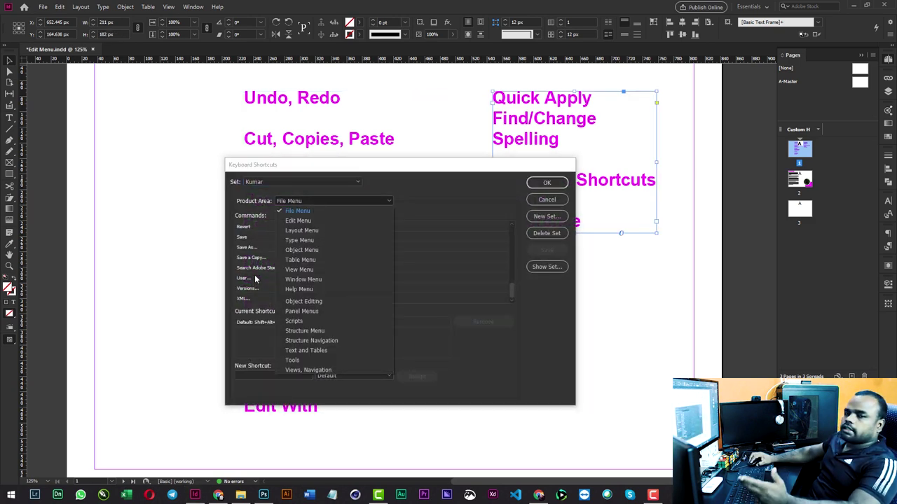
{"action": "key", "text": "Escape"}
{"action": "key", "text": "Escape"}
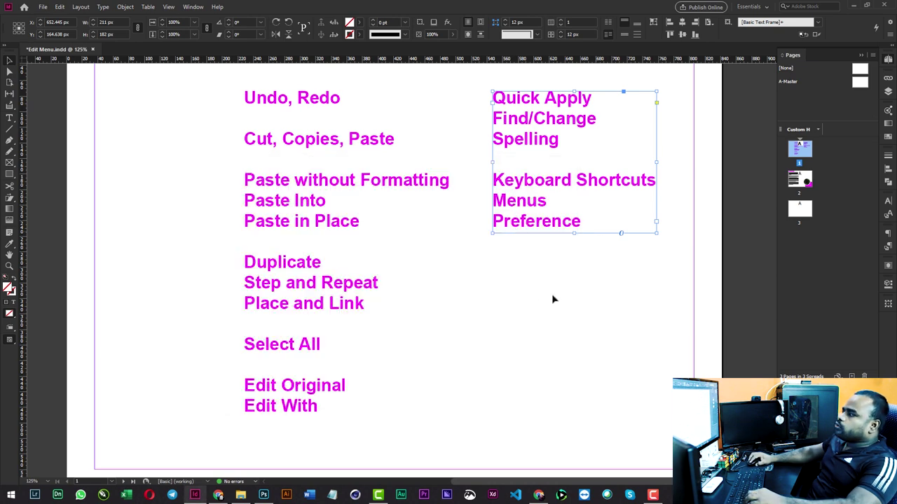
{"action": "left_click", "coordinate": [551, 294]}
{"action": "key", "text": "ctrl+alt+shift+m"}
Switch off the File > New command's visibility, apply, and verify the File menu.
{"action": "left_click_drag", "start_coordinate": [286, 160], "coordinate": [225, 137]}
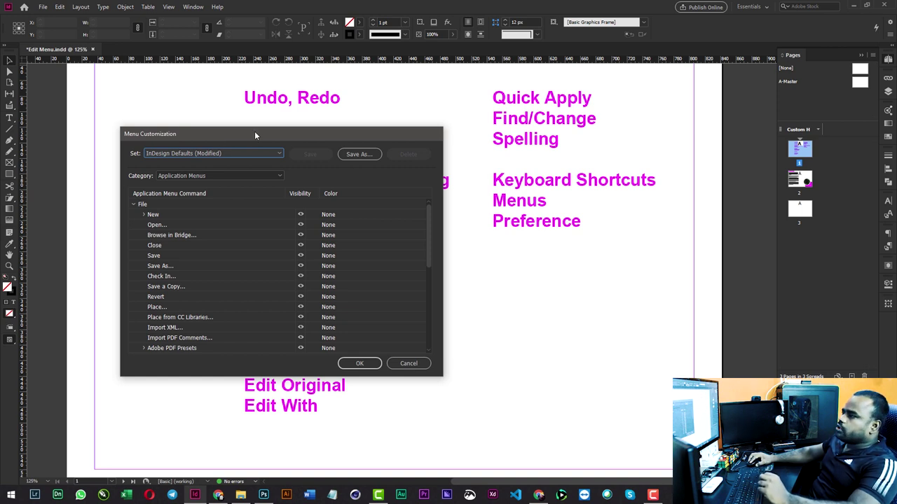
{"action": "left_click_drag", "start_coordinate": [254, 131], "coordinate": [255, 134]}
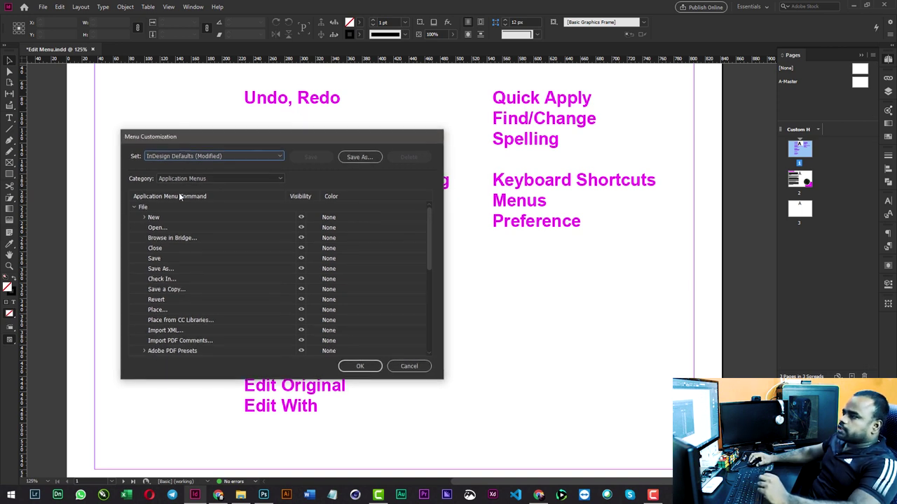
{"action": "left_click", "coordinate": [301, 218]}
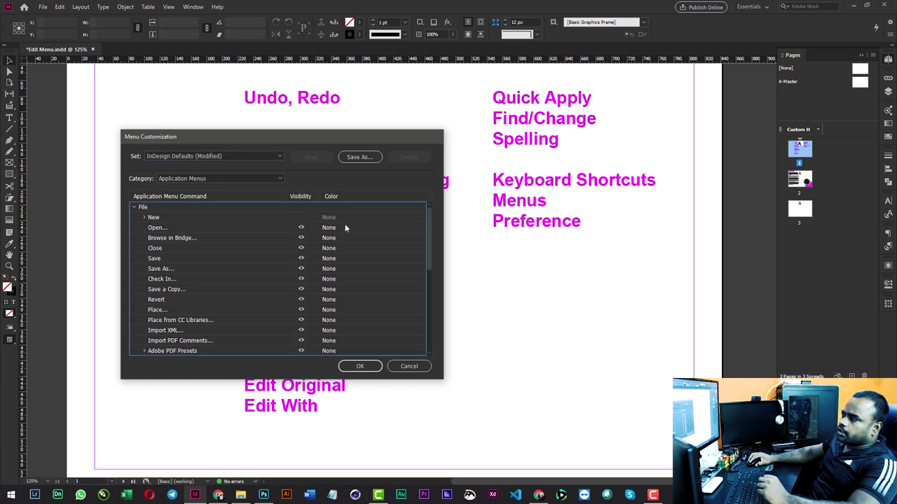
{"action": "left_click", "coordinate": [361, 366]}
{"action": "left_click", "coordinate": [44, 7]}
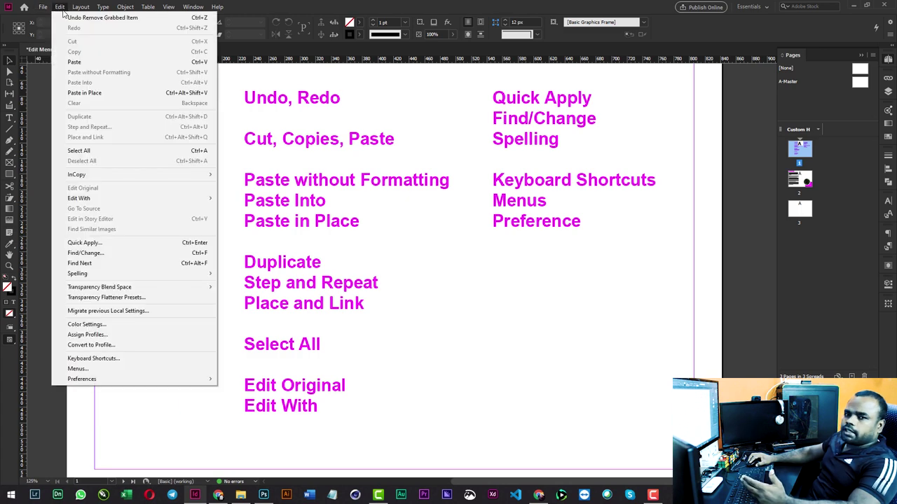
{"action": "left_click", "coordinate": [88, 368]}
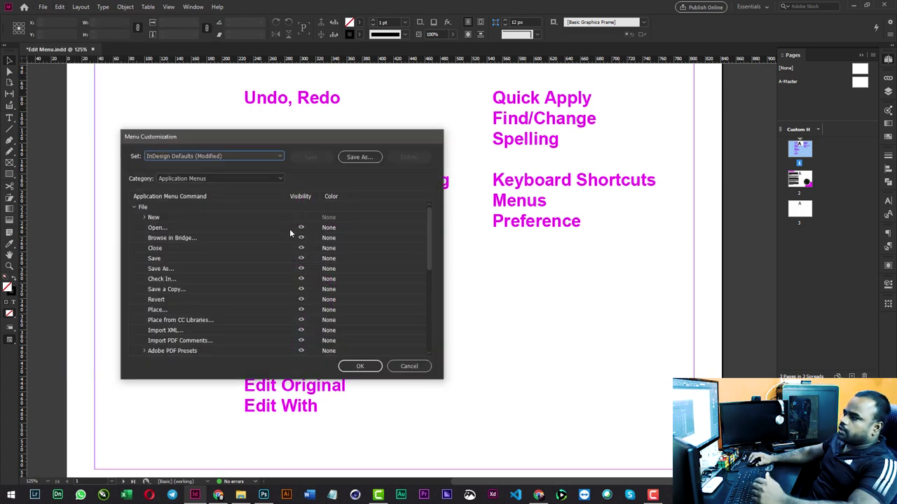
Close Menu Customization, confirm the File menu change, and select the text frames.
{"action": "left_click", "coordinate": [359, 366]}
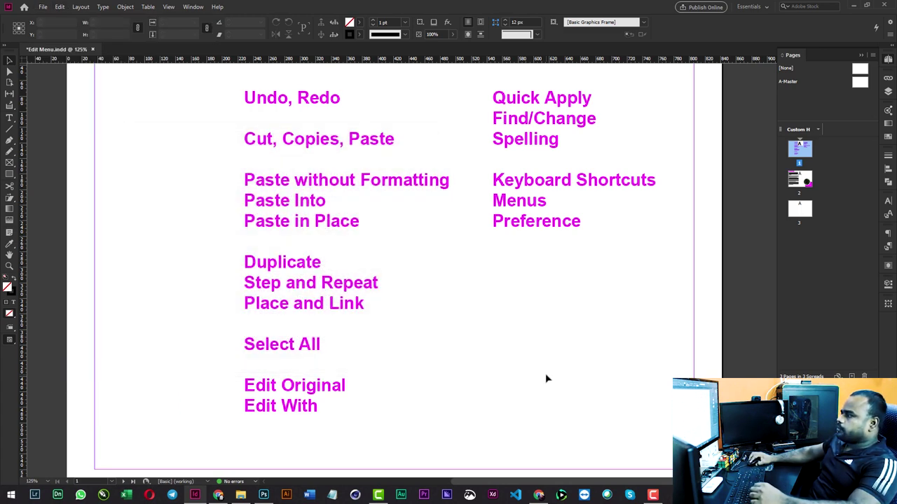
{"action": "left_click", "coordinate": [42, 7]}
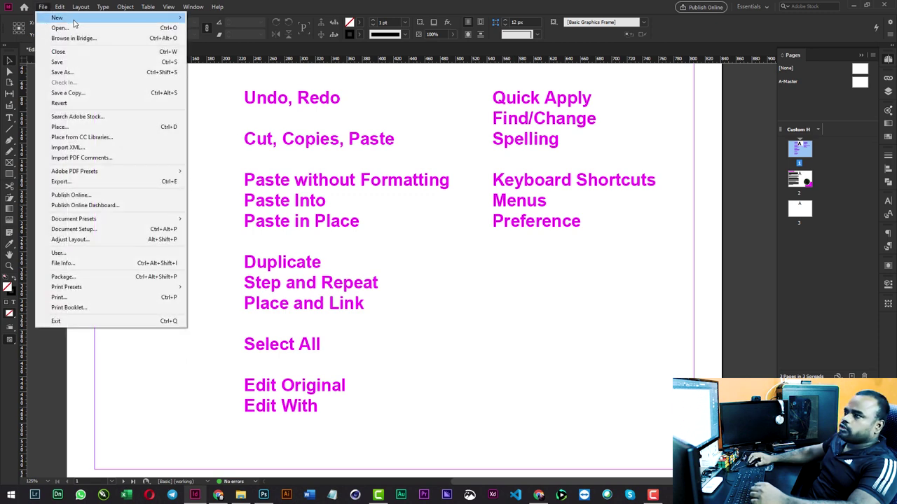
{"action": "left_click", "coordinate": [420, 204]}
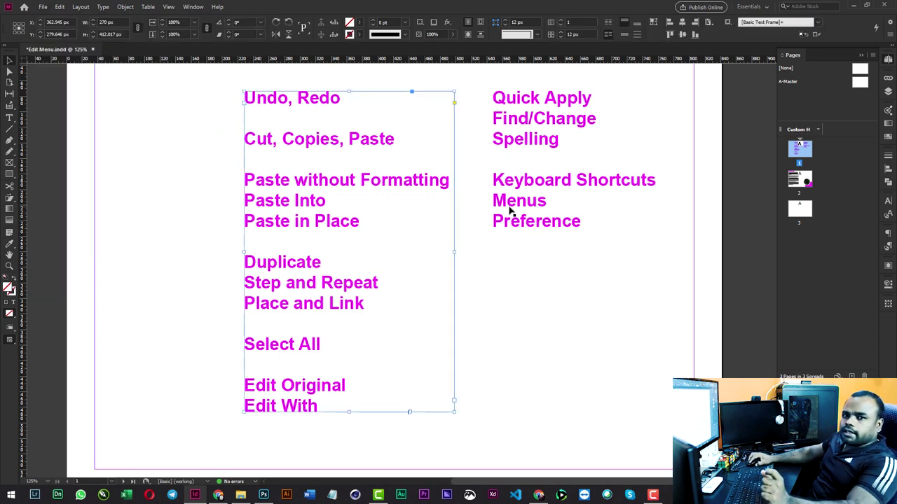
{"action": "left_click_drag", "start_coordinate": [510, 256], "coordinate": [607, 204]}
View the General preferences, then close them and start a new document.
{"action": "left_click", "coordinate": [59, 7]}
{"action": "mouse_move", "coordinate": [82, 379]}
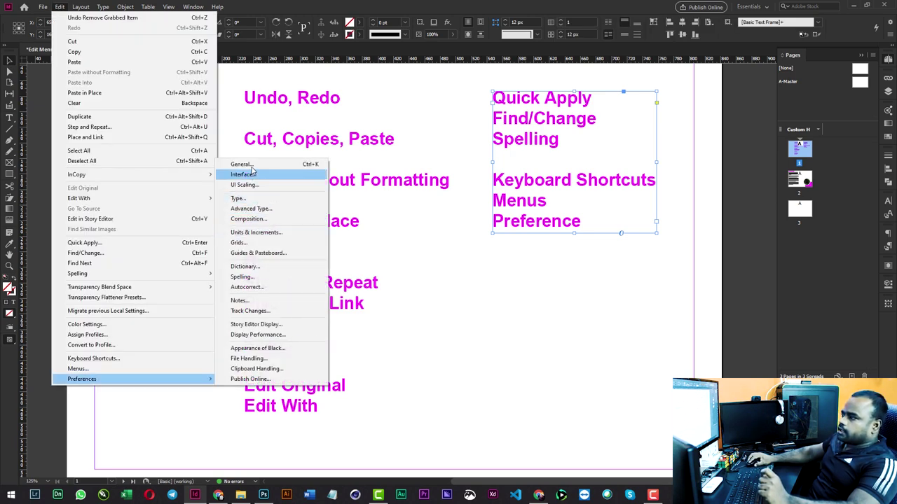
{"action": "left_click", "coordinate": [242, 164]}
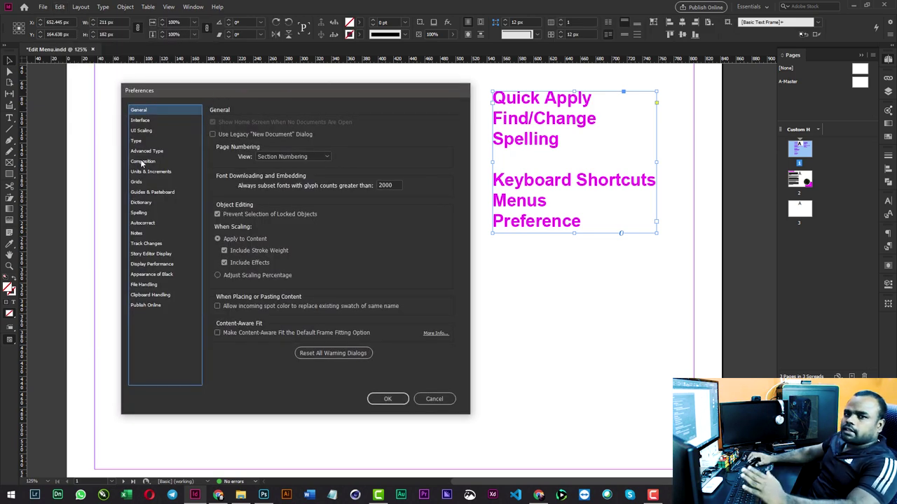
{"action": "left_click_drag", "start_coordinate": [184, 91], "coordinate": [183, 84]}
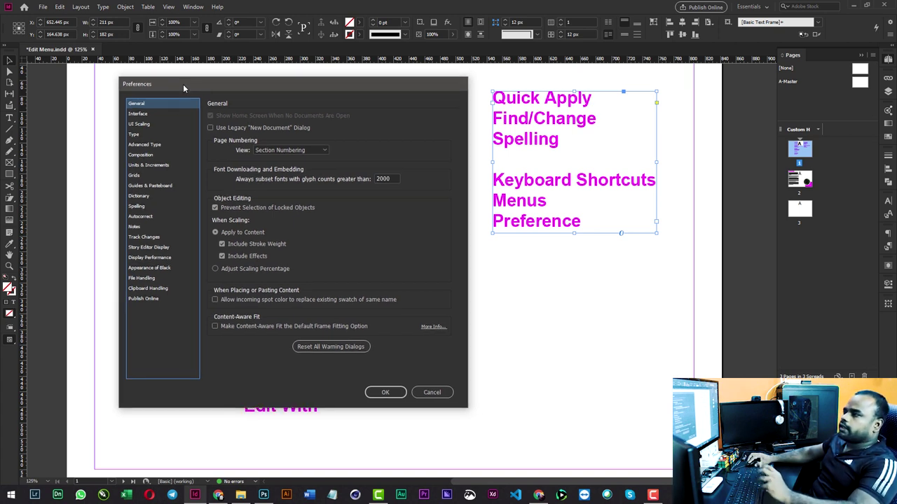
{"action": "left_click_drag", "start_coordinate": [183, 84], "coordinate": [181, 86]}
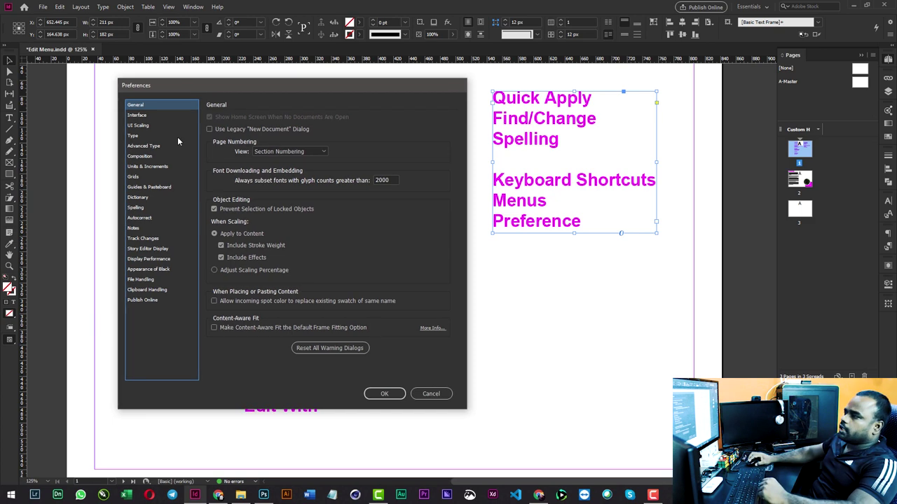
{"action": "key", "text": "Escape"}
{"action": "key", "text": "ctrl+n"}
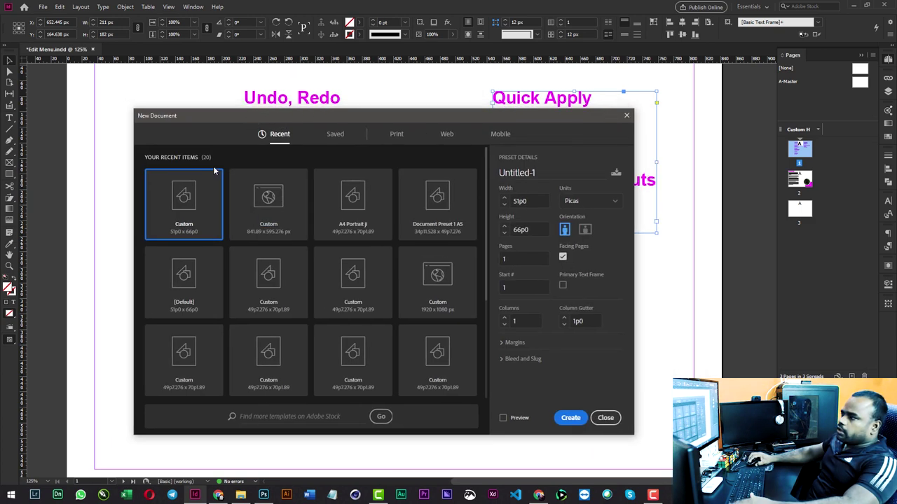
Create an A4 Portrait document, then enable Use Legacy New Document Dialog in General preferences.
{"action": "left_click", "coordinate": [351, 201]}
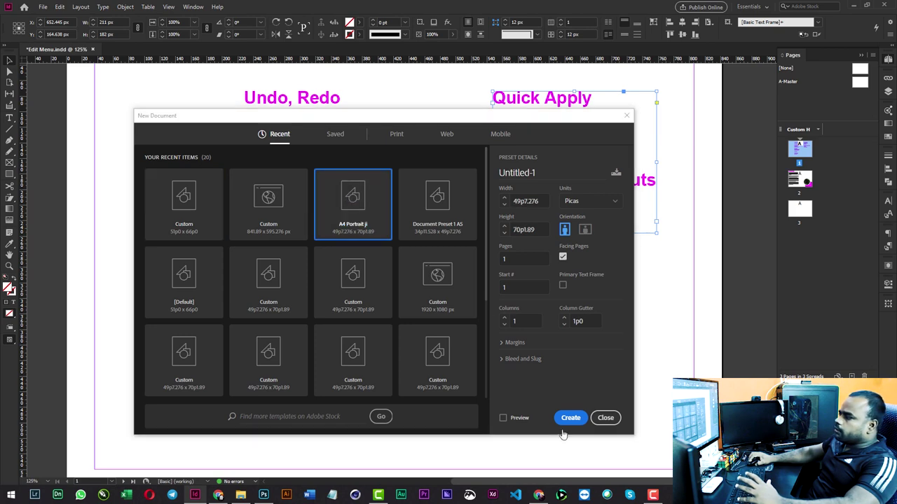
{"action": "left_click", "coordinate": [571, 419]}
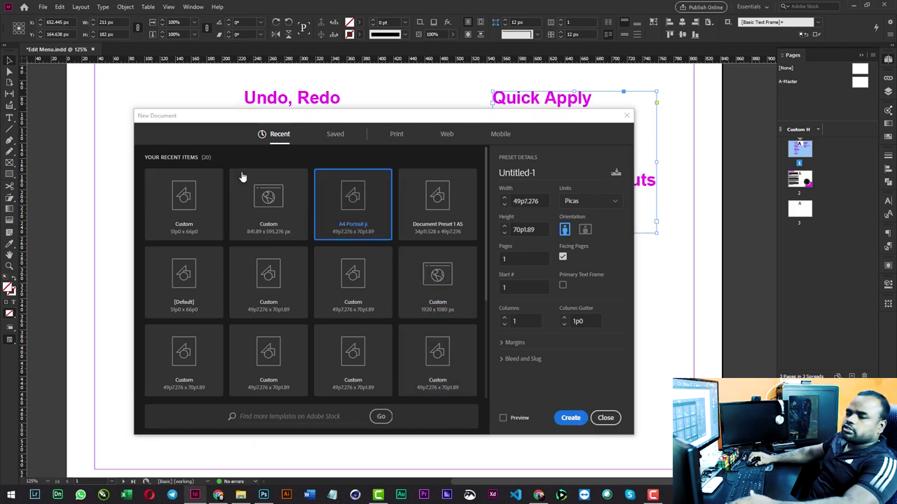
{"action": "left_click", "coordinate": [60, 6]}
{"action": "mouse_move", "coordinate": [82, 379]}
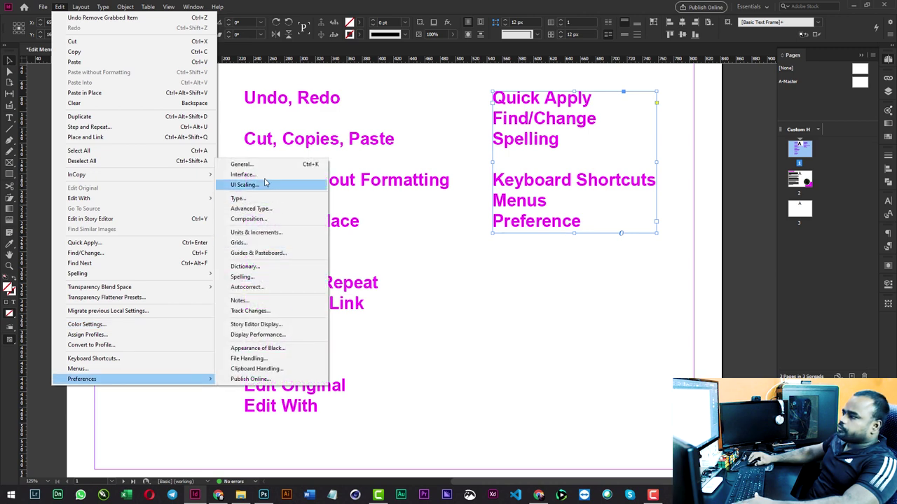
{"action": "left_click", "coordinate": [265, 166]}
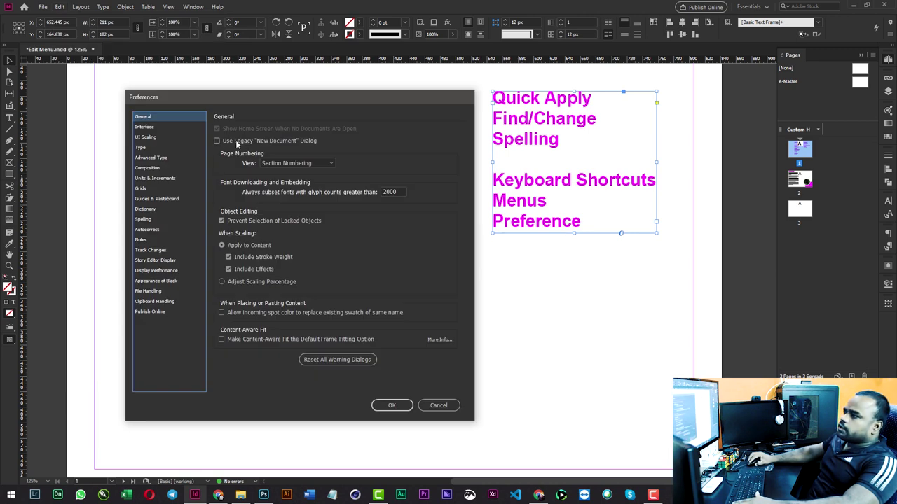
{"action": "left_click", "coordinate": [221, 140]}
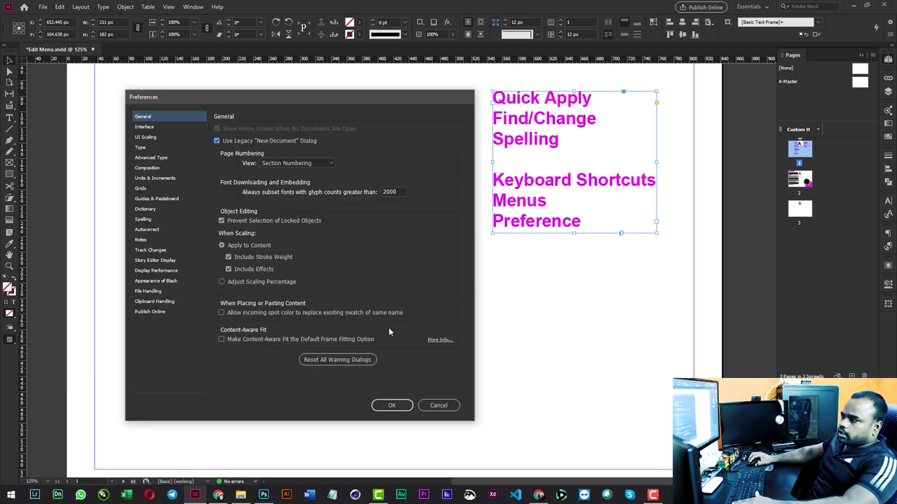
{"action": "left_click", "coordinate": [391, 405]}
Preview the legacy New Document dialog, cancel it, and show the Interface preferences.
{"action": "key", "text": "ctrl+n"}
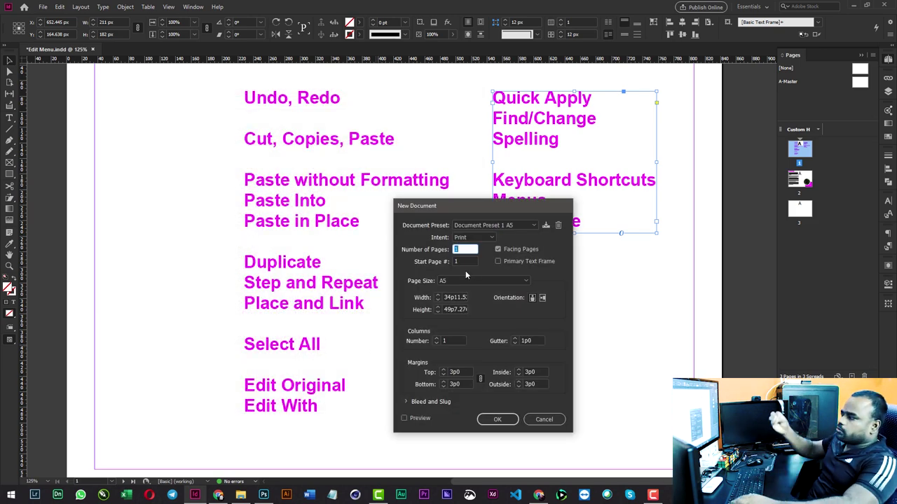
{"action": "key", "text": "Escape"}
{"action": "key", "text": "ctrl+k"}
{"action": "left_click", "coordinate": [148, 128]}
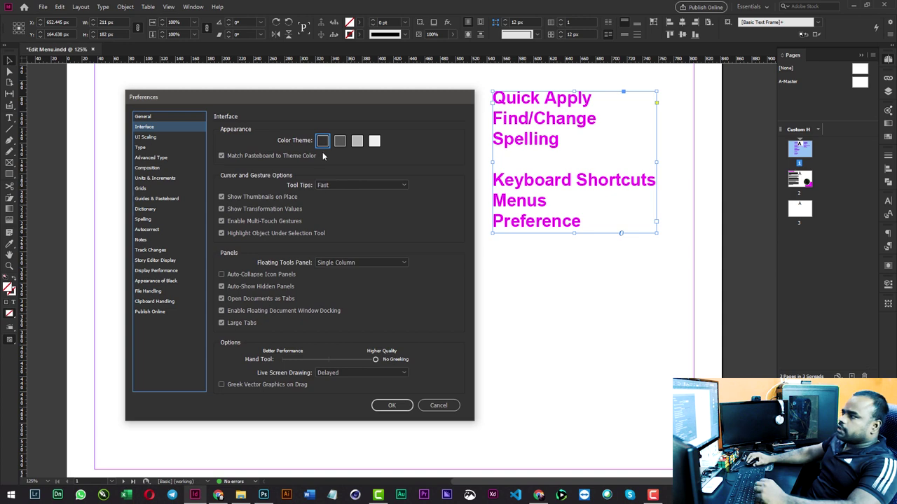
Try the lightest and darkest colour themes, then set Number of Recent Fonts to 8.
{"action": "left_click", "coordinate": [375, 142]}
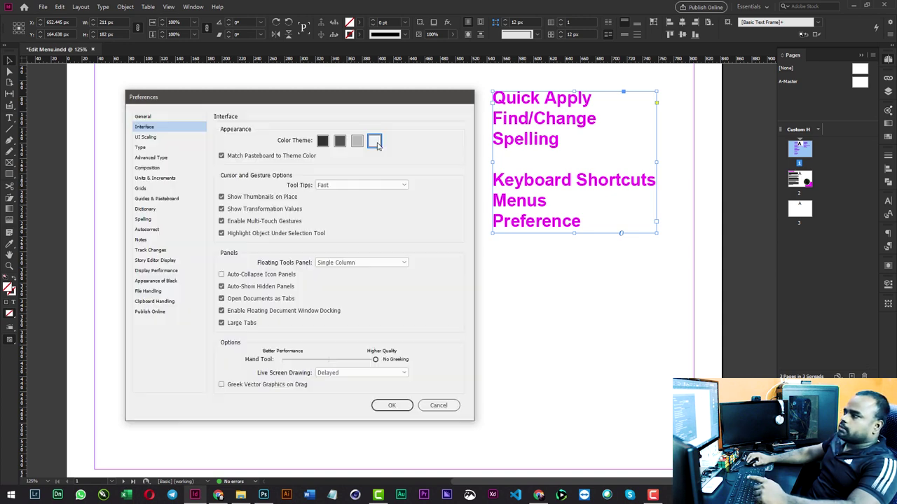
{"action": "left_click", "coordinate": [322, 141]}
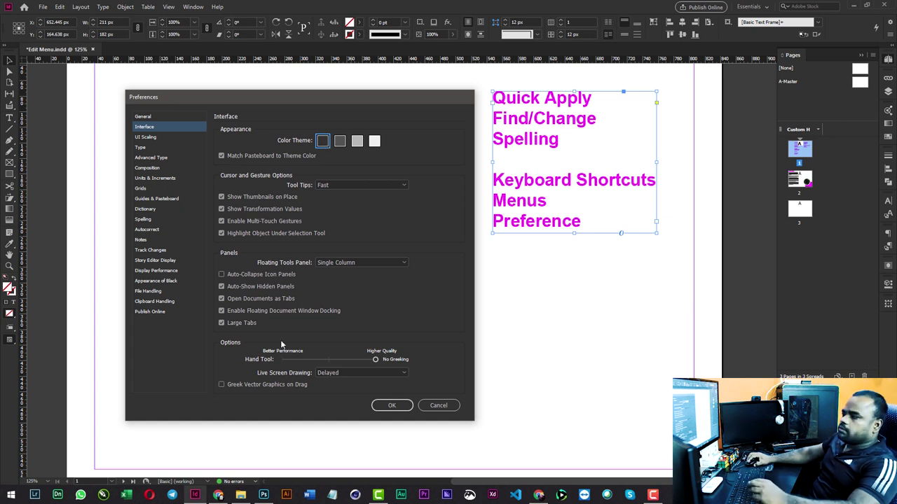
{"action": "left_click", "coordinate": [149, 138]}
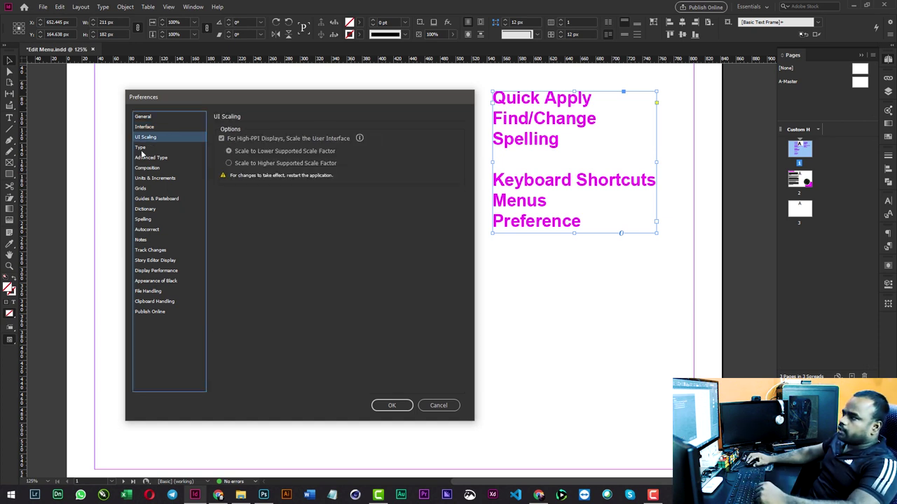
{"action": "left_click", "coordinate": [142, 149]}
{"action": "key", "text": "Tab"}
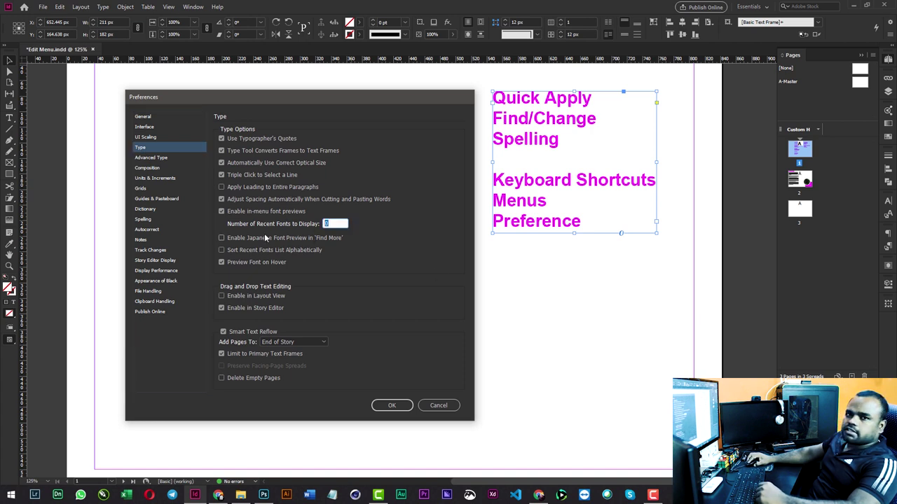
{"action": "type", "text": "8"}
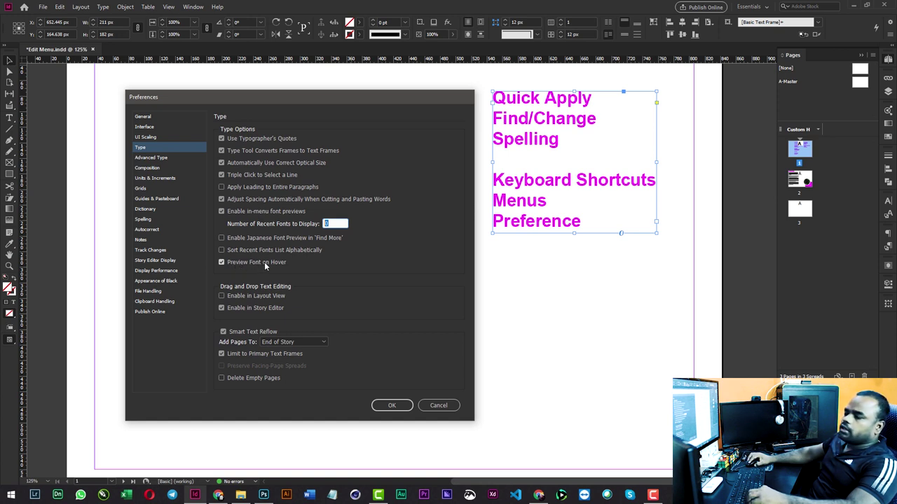
Turn off Preview Font on Hover and test the Character panel font list.
{"action": "left_click", "coordinate": [243, 260]}
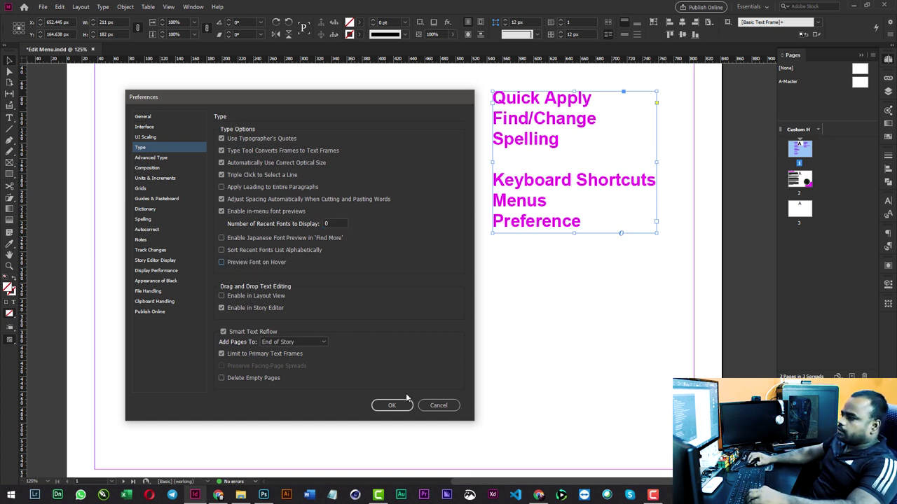
{"action": "left_click", "coordinate": [394, 406]}
{"action": "key", "text": "ctrl+t"}
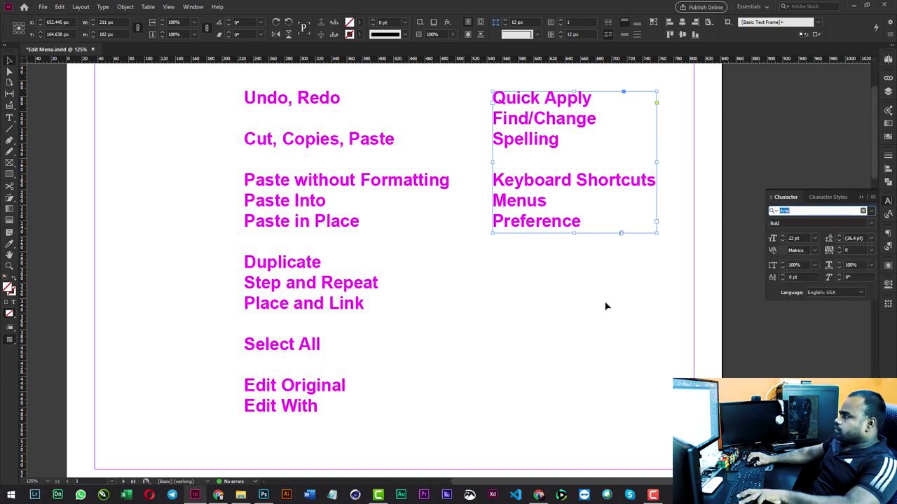
{"action": "left_click_drag", "start_coordinate": [160, 163], "coordinate": [294, 247]}
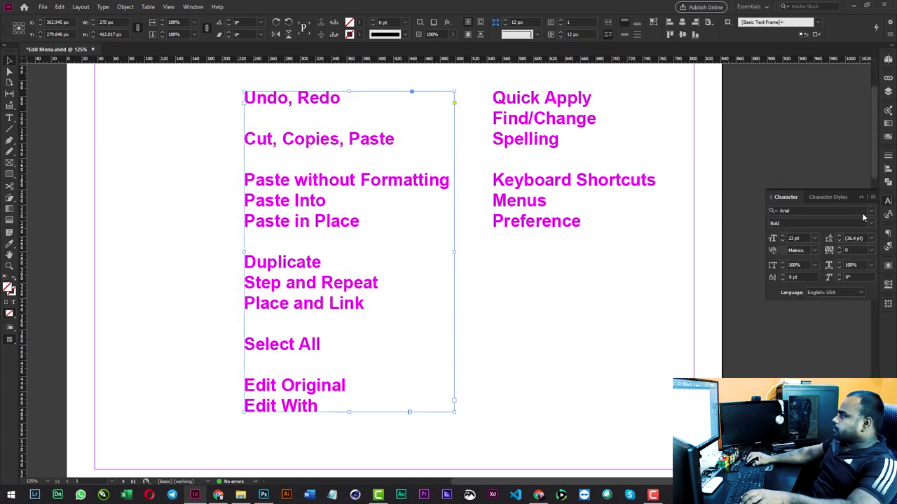
{"action": "left_click", "coordinate": [870, 210]}
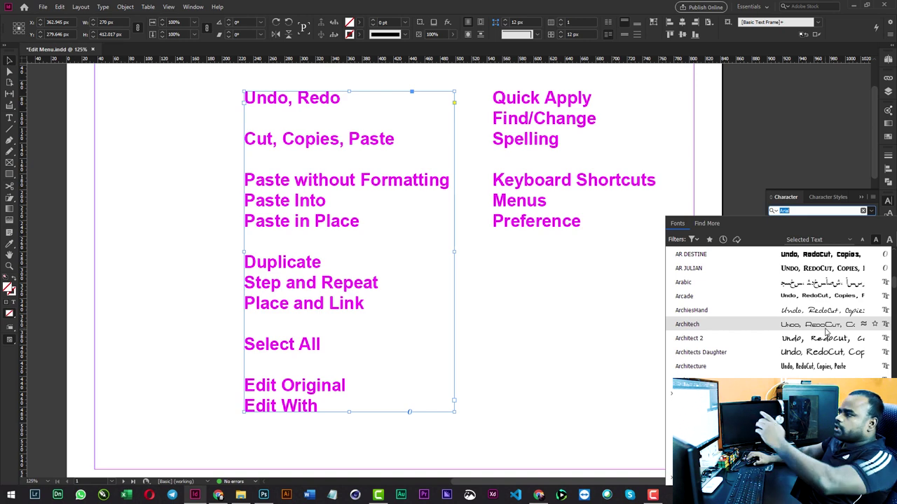
{"action": "left_click", "coordinate": [536, 306]}
Turn Preview Font on Hover back on and recheck the font family list.
{"action": "key", "text": "ctrl+k"}
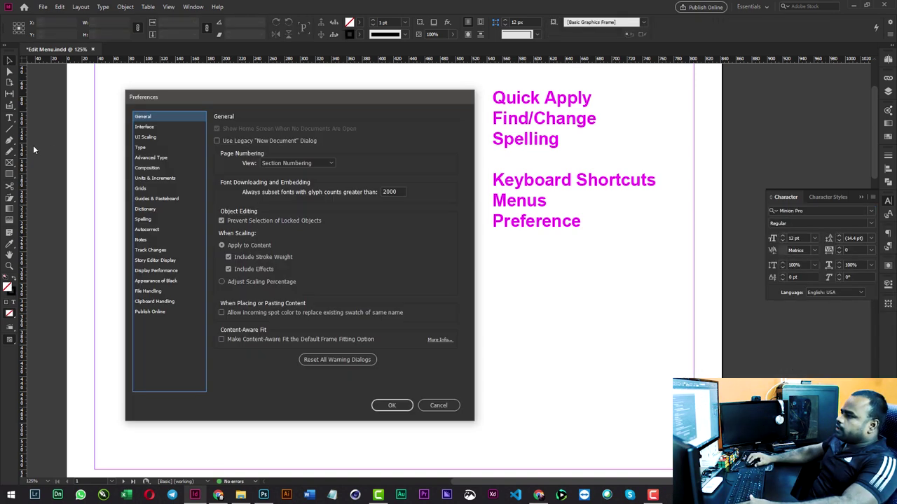
{"action": "left_click", "coordinate": [140, 148]}
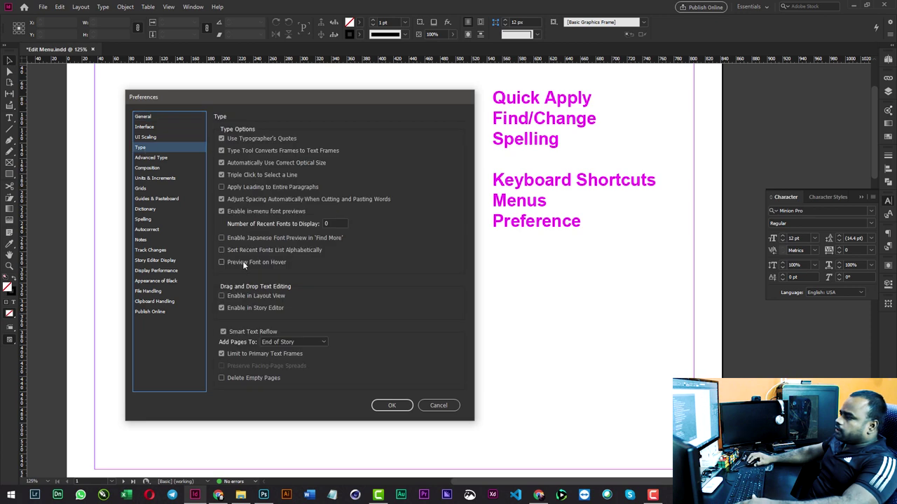
{"action": "left_click", "coordinate": [224, 262]}
{"action": "left_click", "coordinate": [392, 406]}
{"action": "left_click", "coordinate": [284, 308]}
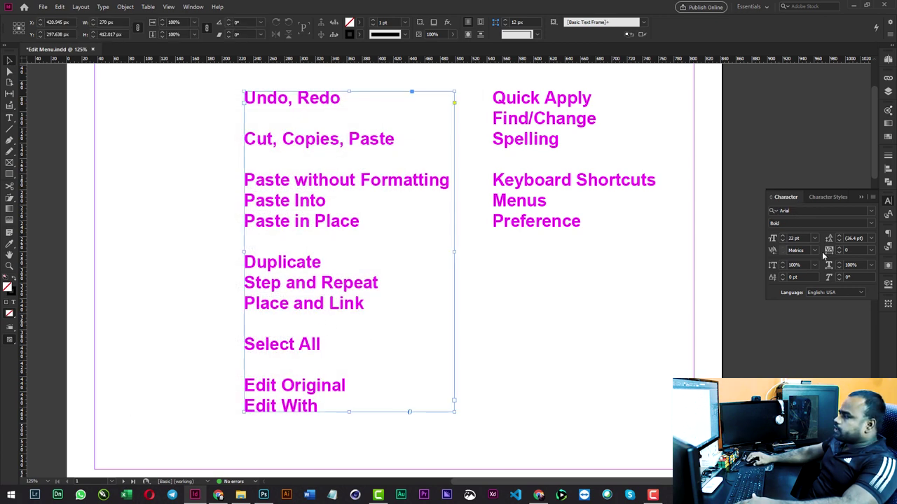
{"action": "left_click", "coordinate": [871, 210]}
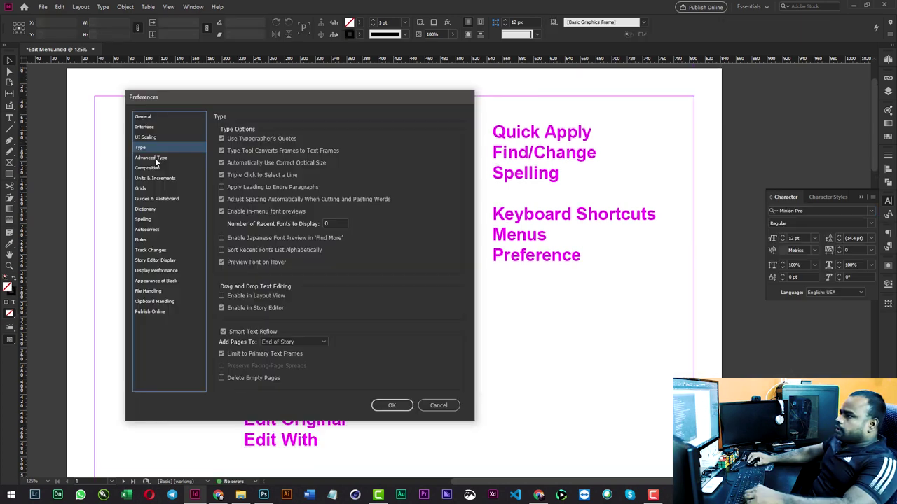
Keep the ruler origin at Spread and set ruler units to Pixels in Units & Increments.
{"action": "left_click", "coordinate": [153, 158]}
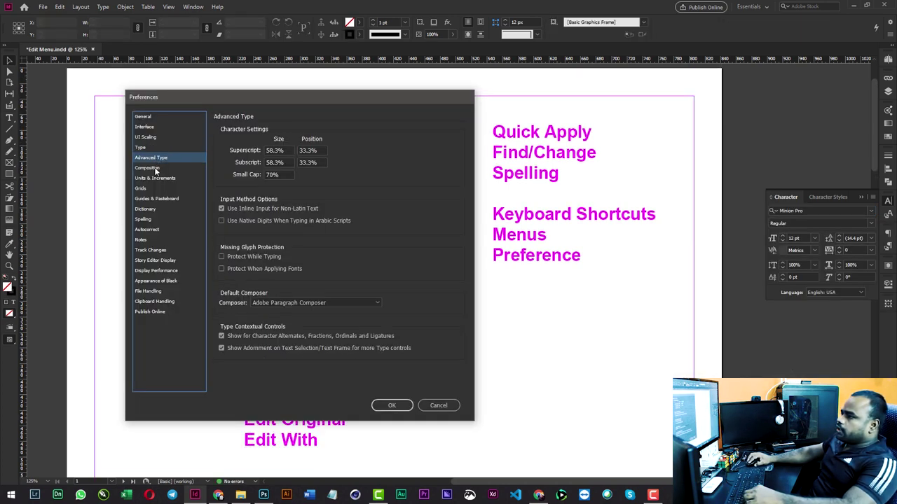
{"action": "left_click", "coordinate": [148, 168]}
{"action": "left_click", "coordinate": [152, 178]}
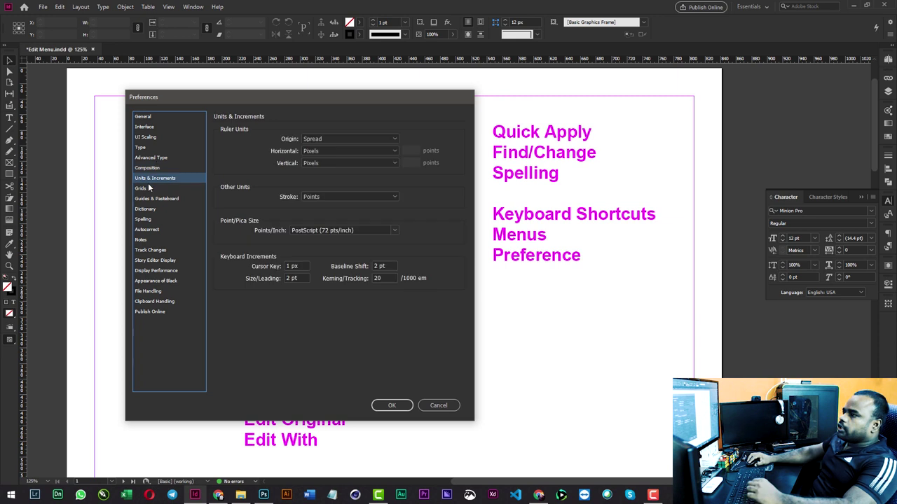
{"action": "left_click", "coordinate": [337, 152]}
{"action": "left_click", "coordinate": [348, 138]}
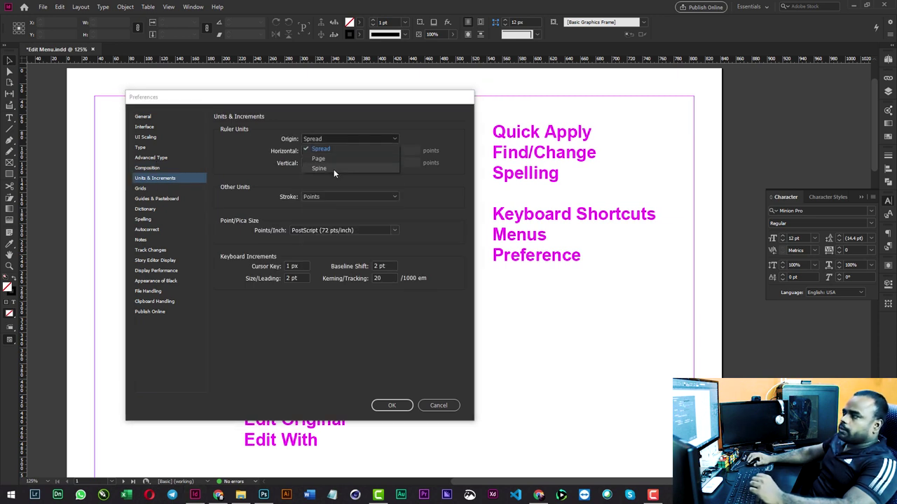
{"action": "left_click", "coordinate": [316, 161]}
{"action": "left_click", "coordinate": [317, 163]}
{"action": "left_click", "coordinate": [378, 247]}
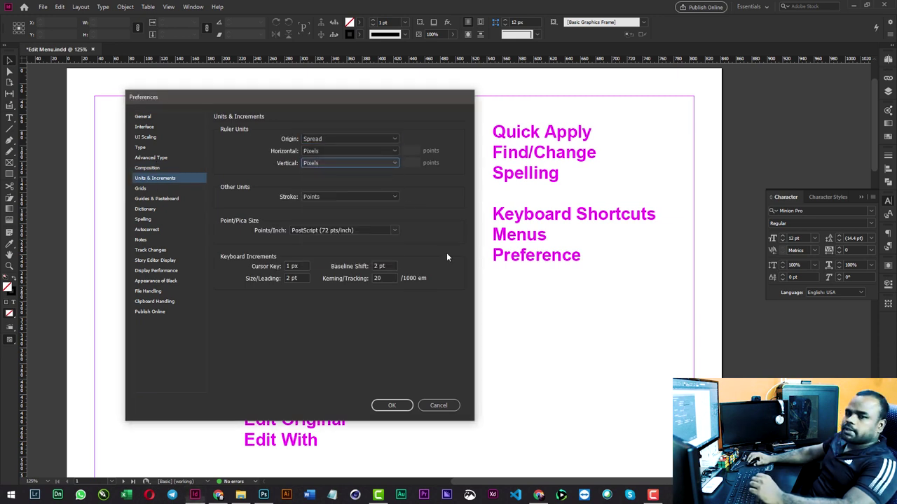
Browse the preference pages from Grids through Appearance of Black.
{"action": "left_click", "coordinate": [147, 189]}
{"action": "left_click", "coordinate": [163, 199]}
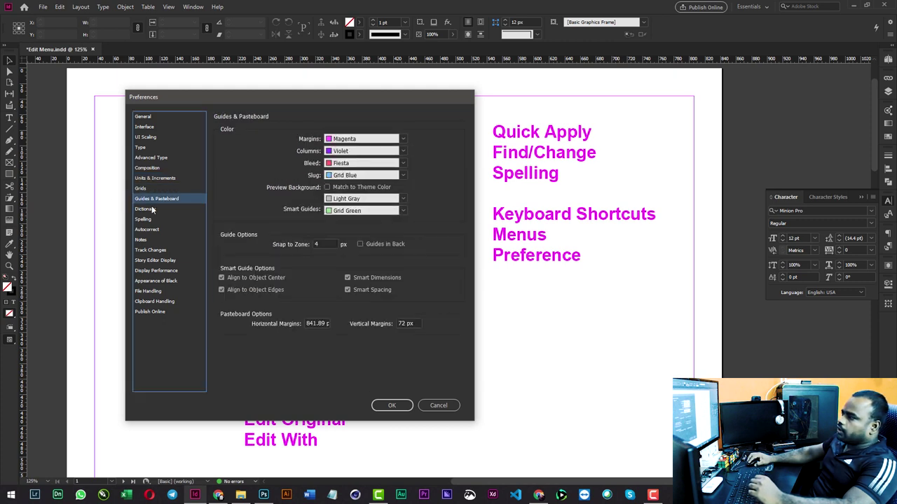
{"action": "left_click", "coordinate": [152, 209]}
{"action": "left_click", "coordinate": [145, 219]}
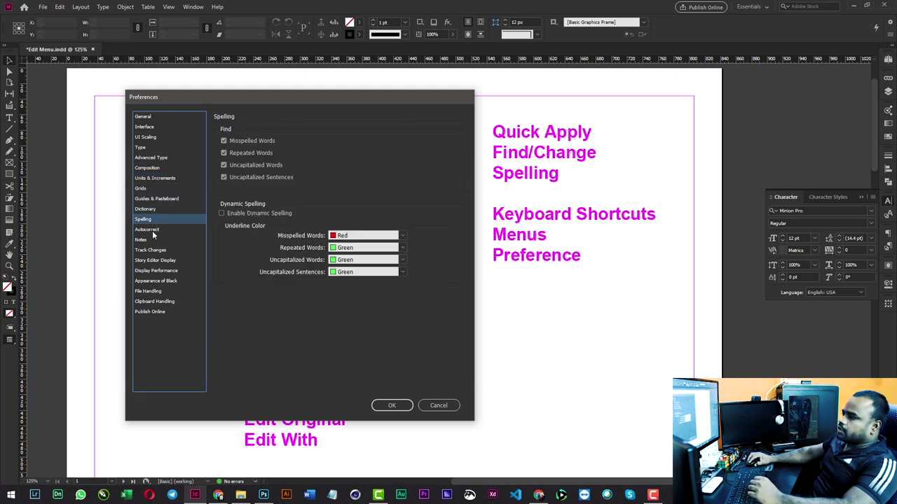
{"action": "left_click", "coordinate": [153, 231]}
{"action": "left_click", "coordinate": [149, 239]}
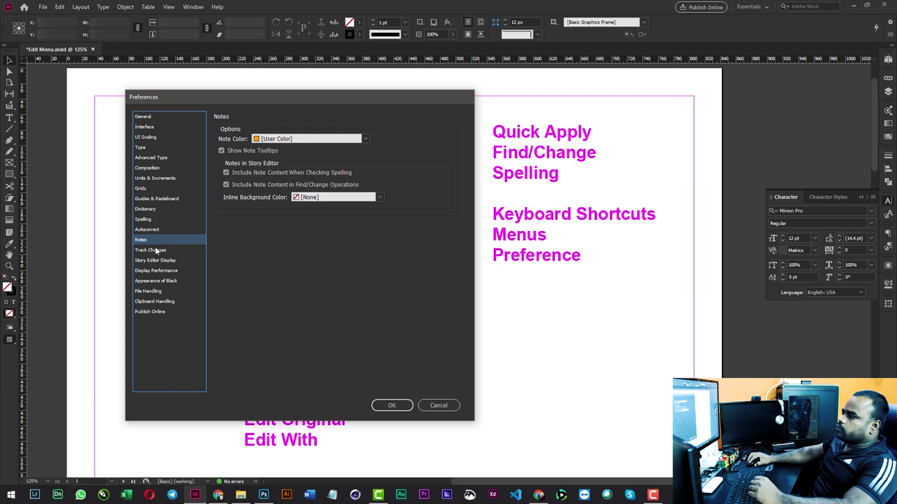
{"action": "left_click", "coordinate": [156, 250]}
{"action": "left_click", "coordinate": [163, 260]}
{"action": "left_click", "coordinate": [171, 270]}
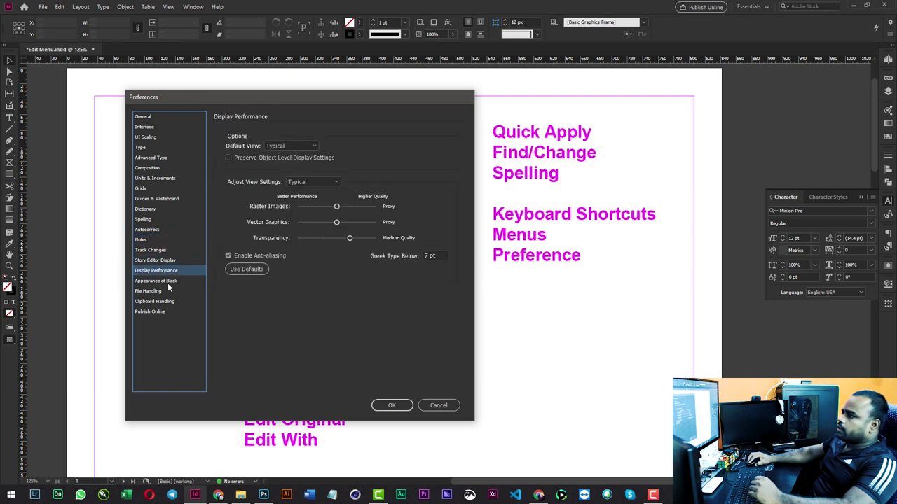
{"action": "left_click", "coordinate": [169, 283]}
Review File Handling, Clipboard Handling and Publish Online, then close Preferences.
{"action": "left_click", "coordinate": [163, 292]}
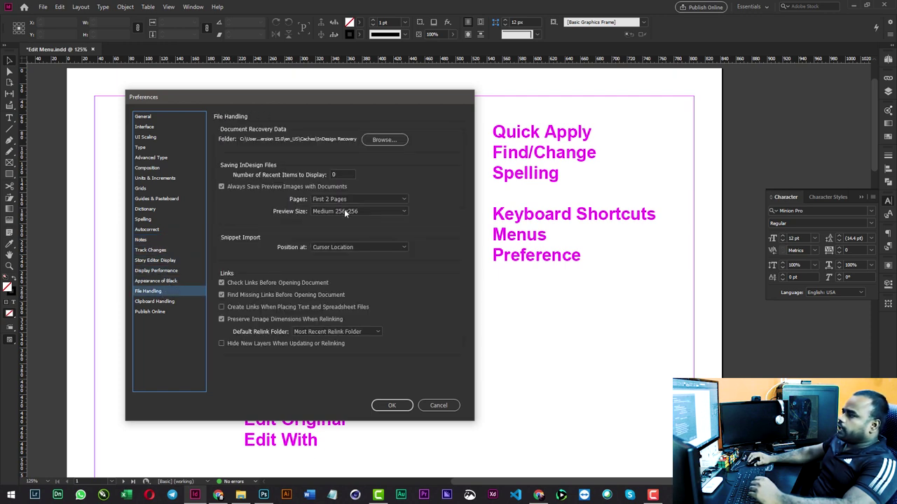
{"action": "left_click", "coordinate": [339, 175]}
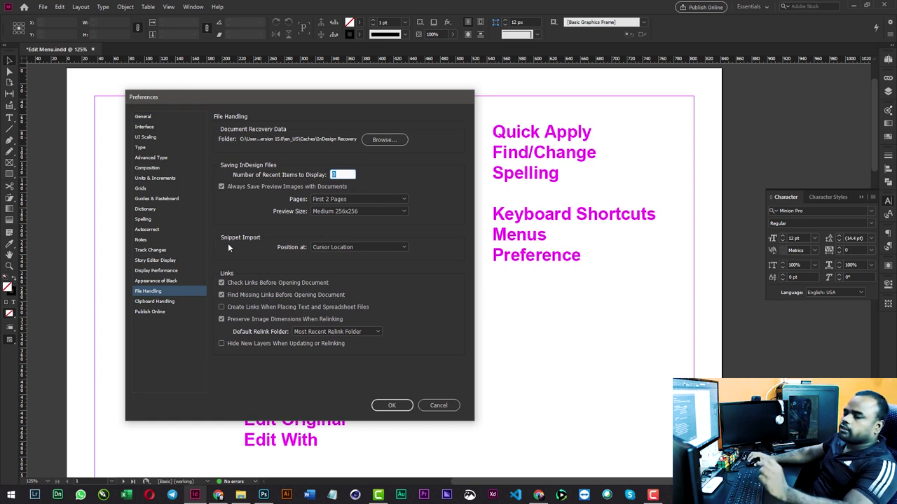
{"action": "left_click", "coordinate": [159, 301]}
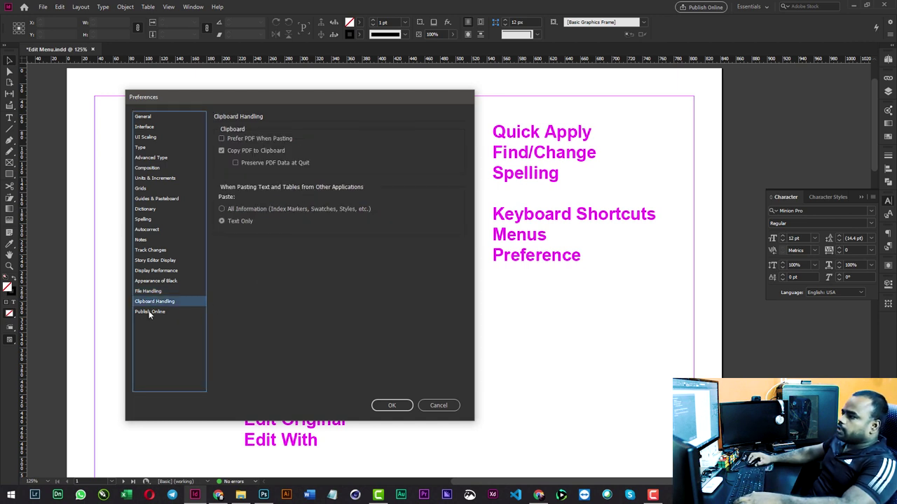
{"action": "left_click", "coordinate": [149, 312]}
{"action": "left_click", "coordinate": [446, 410]}
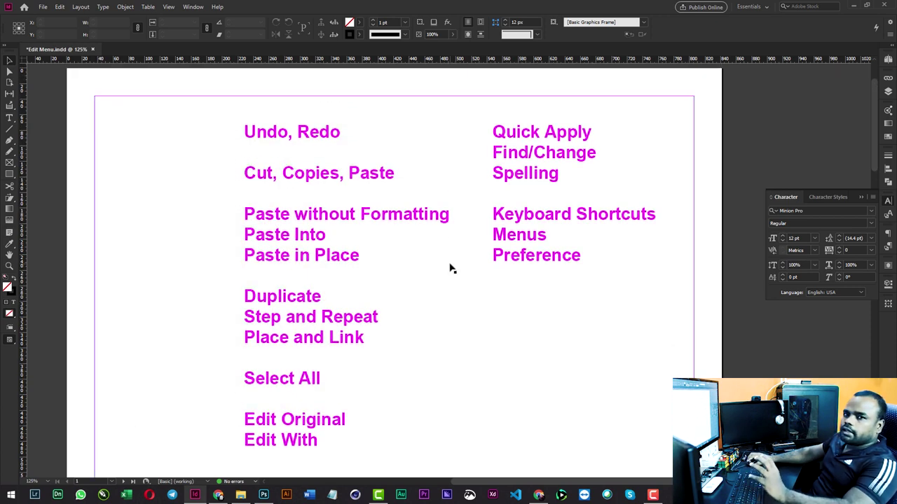
{"action": "key", "text": "ctrl+k"}
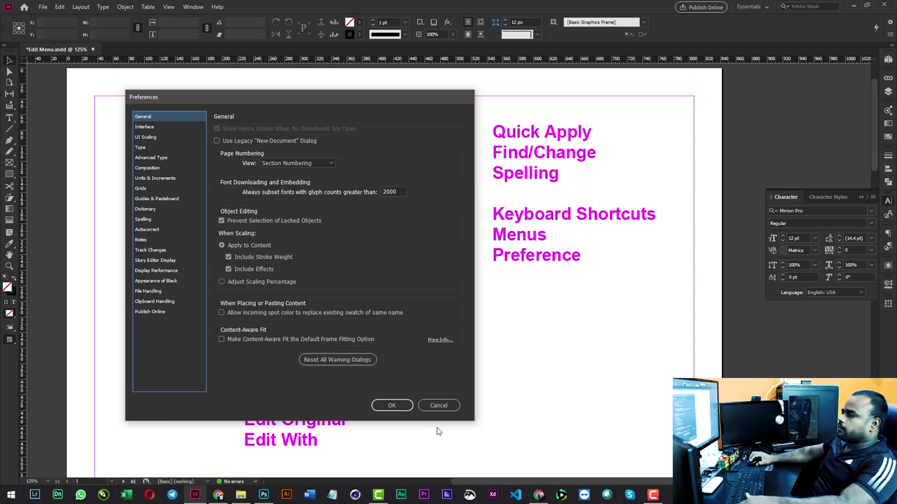
{"action": "left_click", "coordinate": [425, 405]}
{"action": "scroll", "coordinate": [390, 342], "scroll_direction": "down", "scroll_amount": 1}
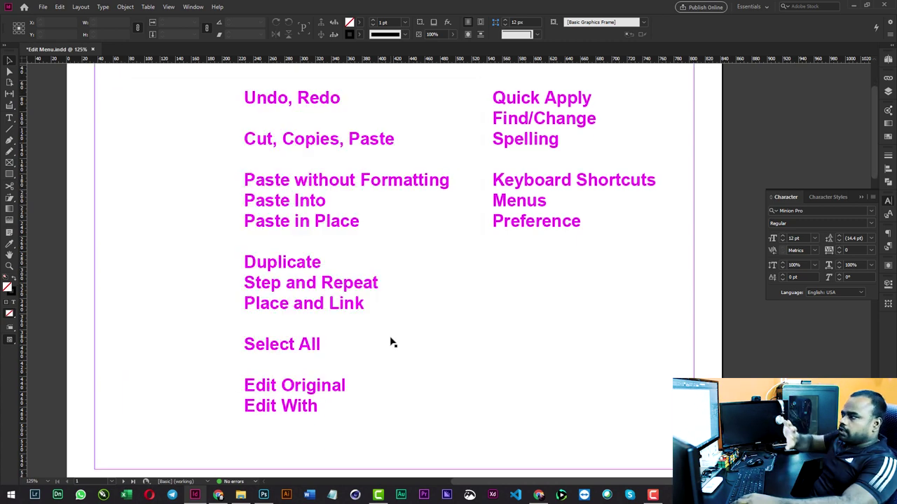